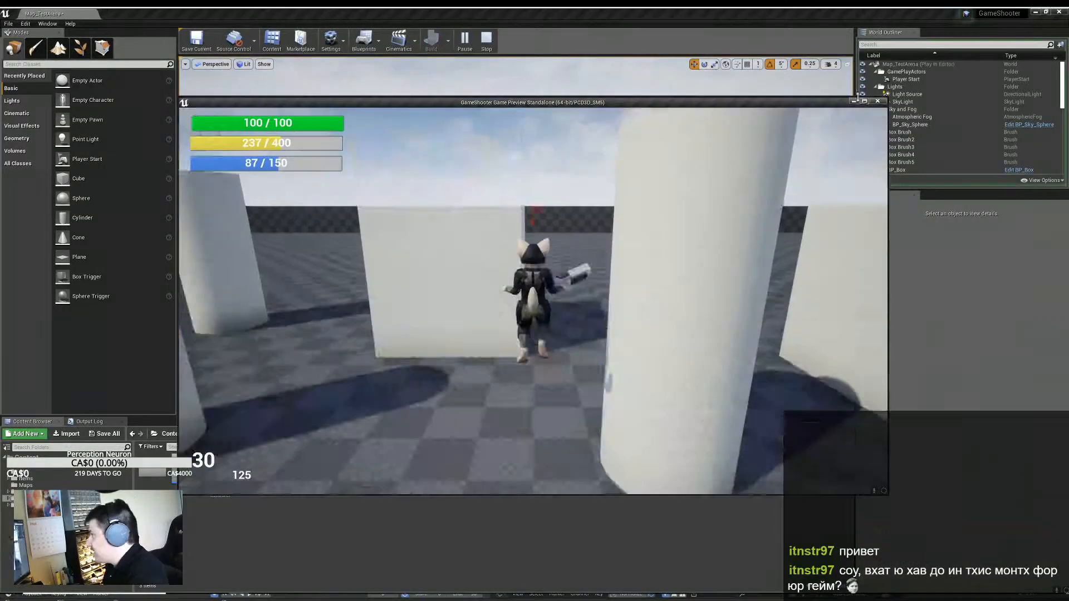
# Play-test the arena in the standalone preview, running the character around the boxes and pillars in the different camera views.
pyautogui.press('d')
pyautogui.press('w')
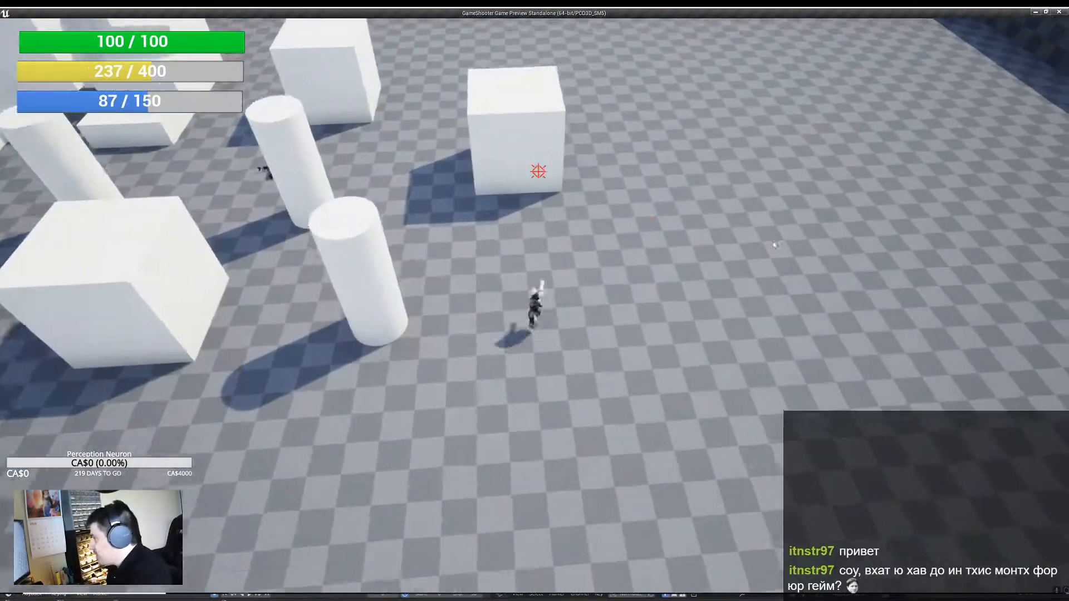
pyautogui.press('a')
pyautogui.press('a')
pyautogui.press('w')
pyautogui.press('a')
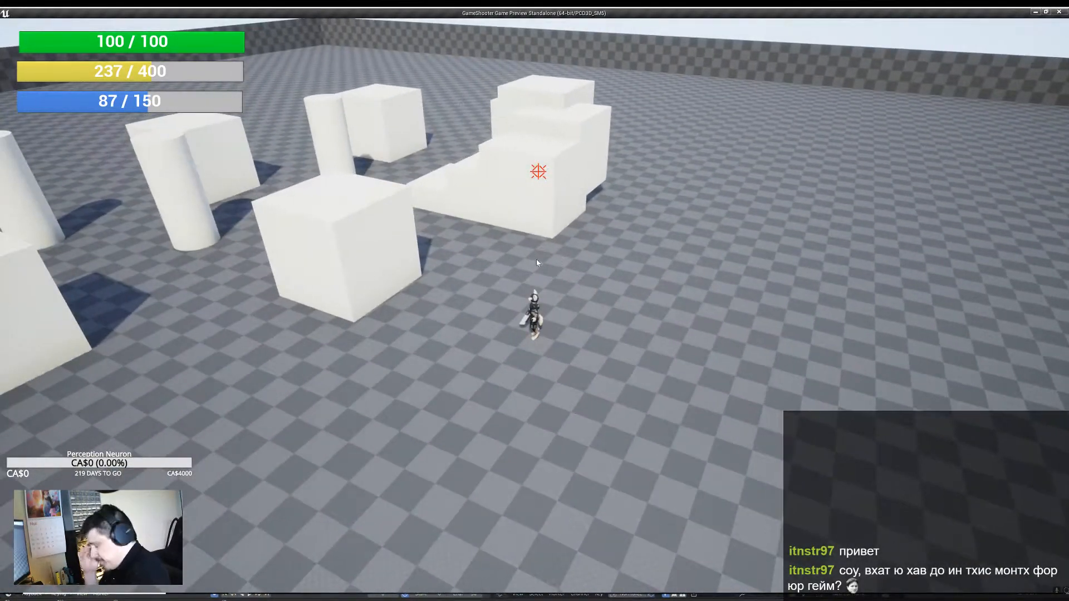
pyautogui.press('a')
pyautogui.press('w')
pyautogui.press('w')
pyautogui.press('a')
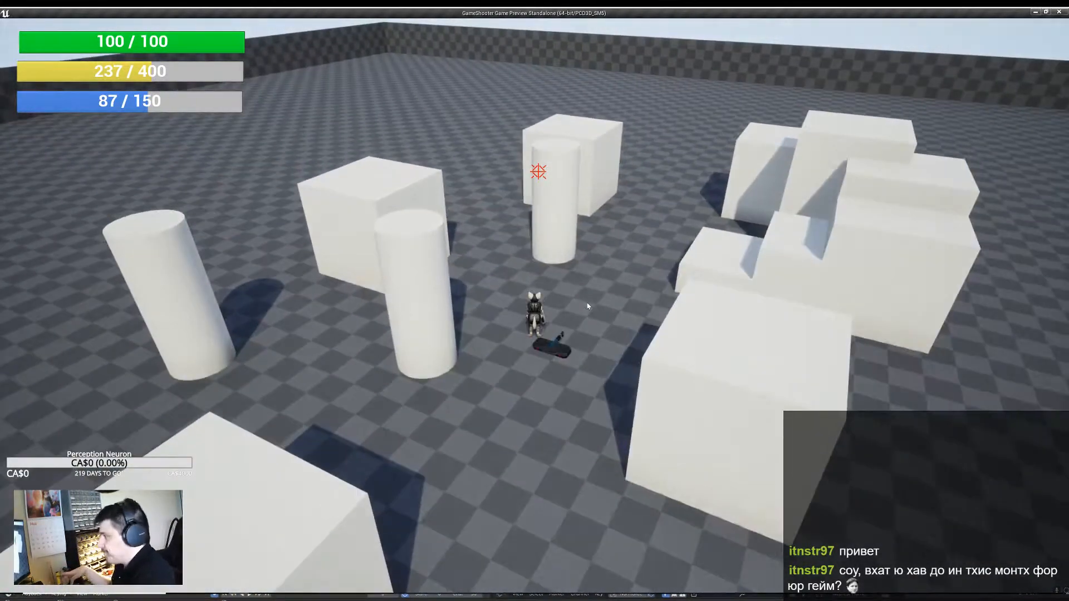
pyautogui.press('d')
pyautogui.press('s')
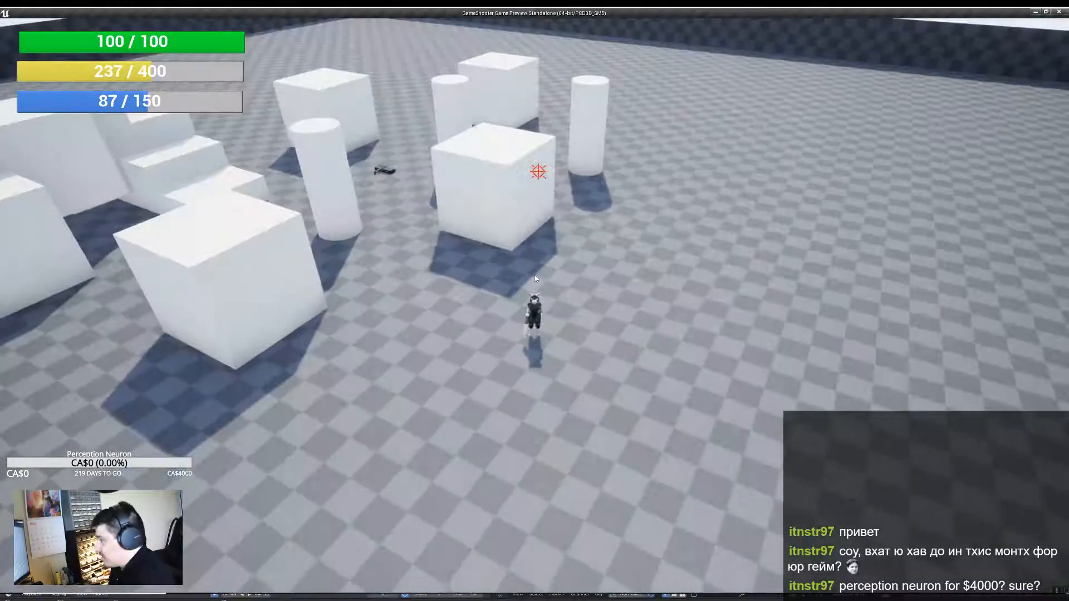
# Switch to Blender and look through the fennec armature's list of existing actions.
pyautogui.hotkey('alt', 'Tab')
pyautogui.click(752, 464)
pyautogui.scroll(-8, 783, 493)
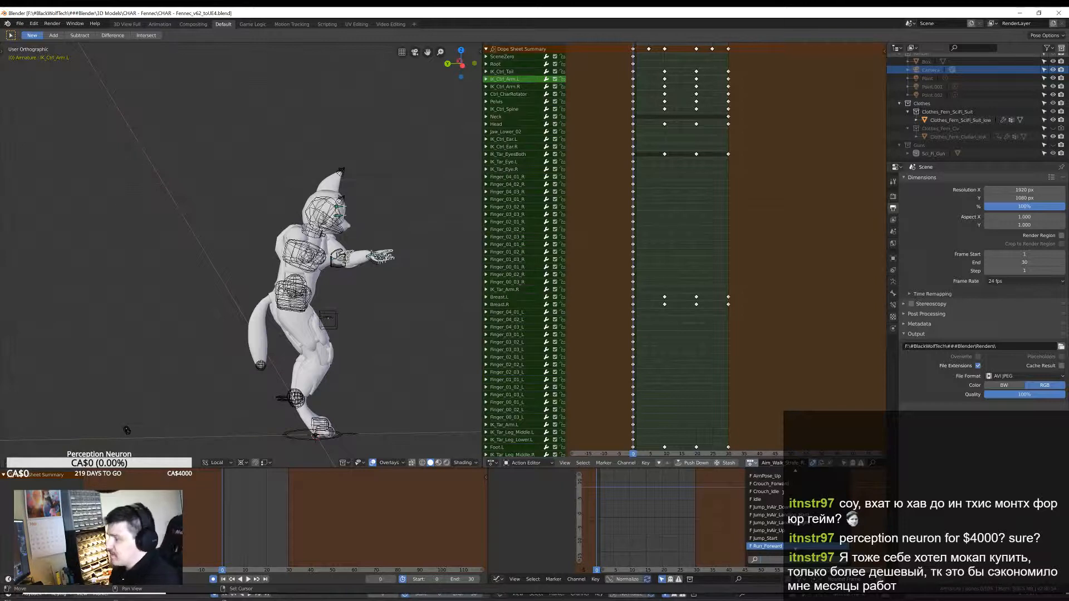
pyautogui.press('Escape')
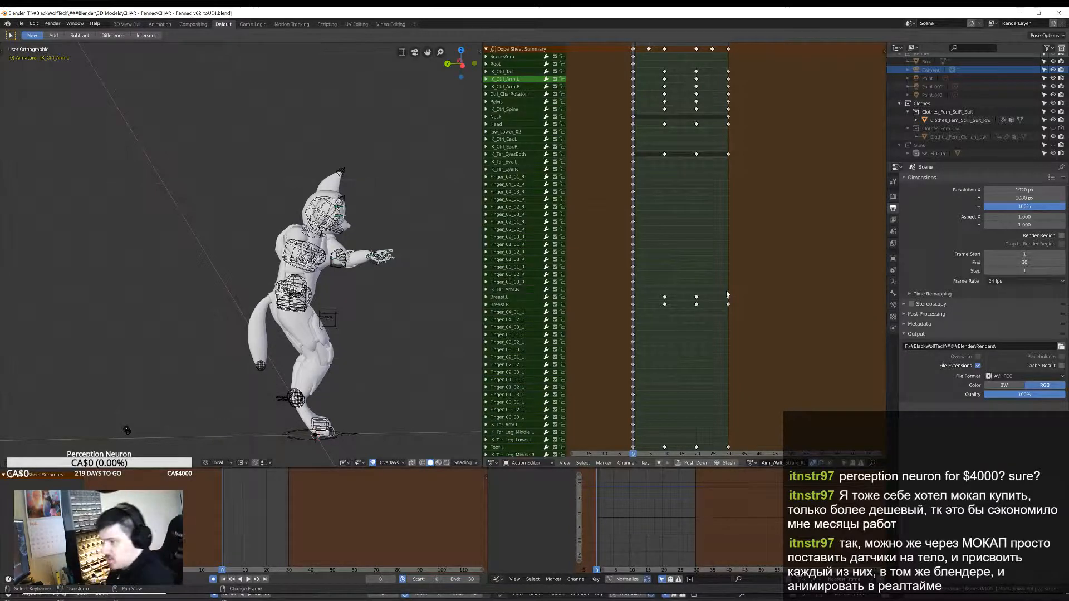
pyautogui.moveTo(412, 342); pyautogui.dragTo(348, 361, button='middle')
pyautogui.click(751, 463)
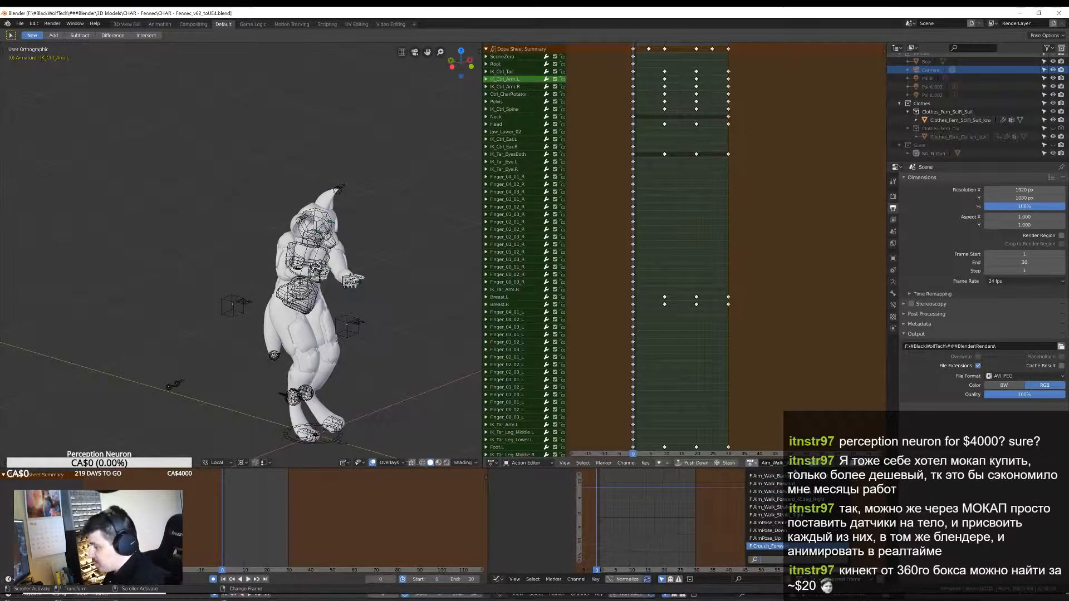
# Save the current level, close its editor, and open the Eldvar415 project from the Epic Games launcher.
pyautogui.hotkey('alt', 'Tab')
pyautogui.click(197, 41)
pyautogui.click(1058, 14)
pyautogui.press('super')
pyautogui.click(156, 321)
pyautogui.doubleClick(458, 361)
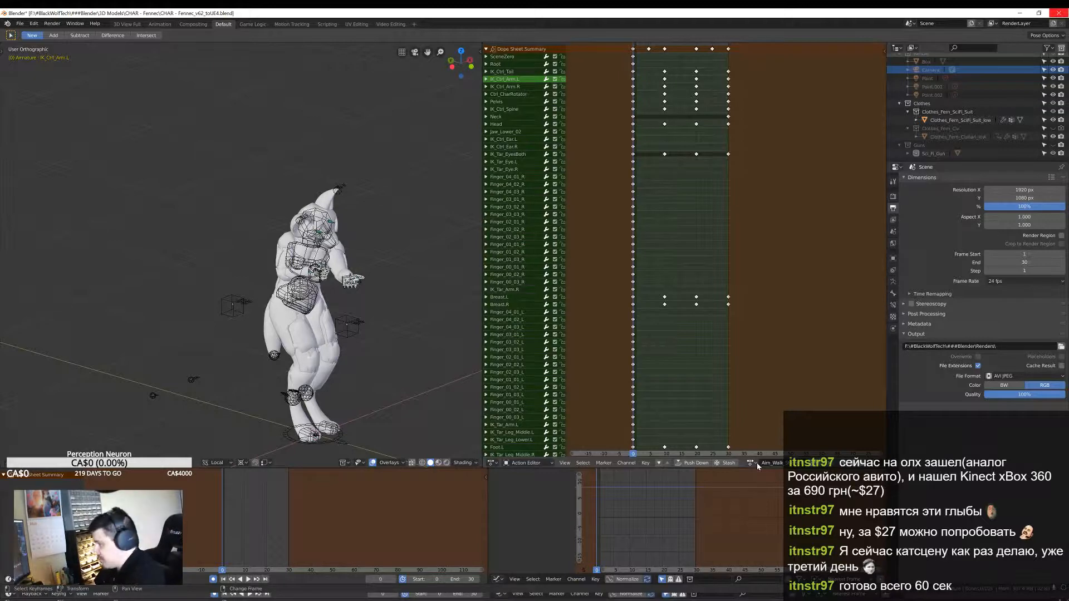
# Examine the fennec's aiming pose in Blender from its other side and bring up the Action Editor's list of actions.
pyautogui.moveTo(223, 315); pyautogui.dragTo(387, 387, button='middle')
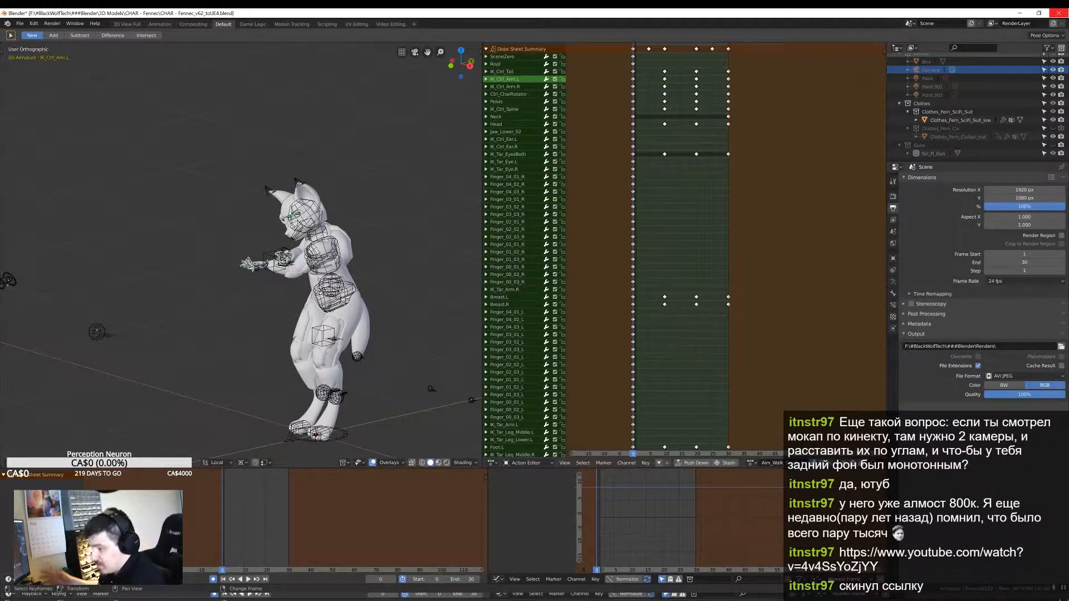
pyautogui.moveTo(388, 307); pyautogui.dragTo(409, 306, button='middle')
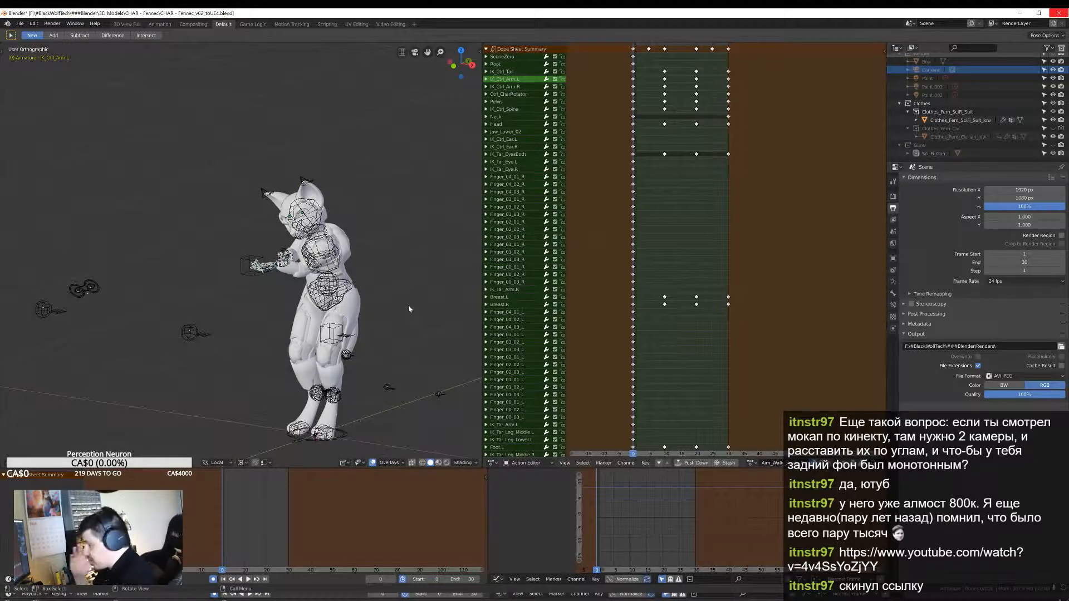
pyautogui.click(752, 462)
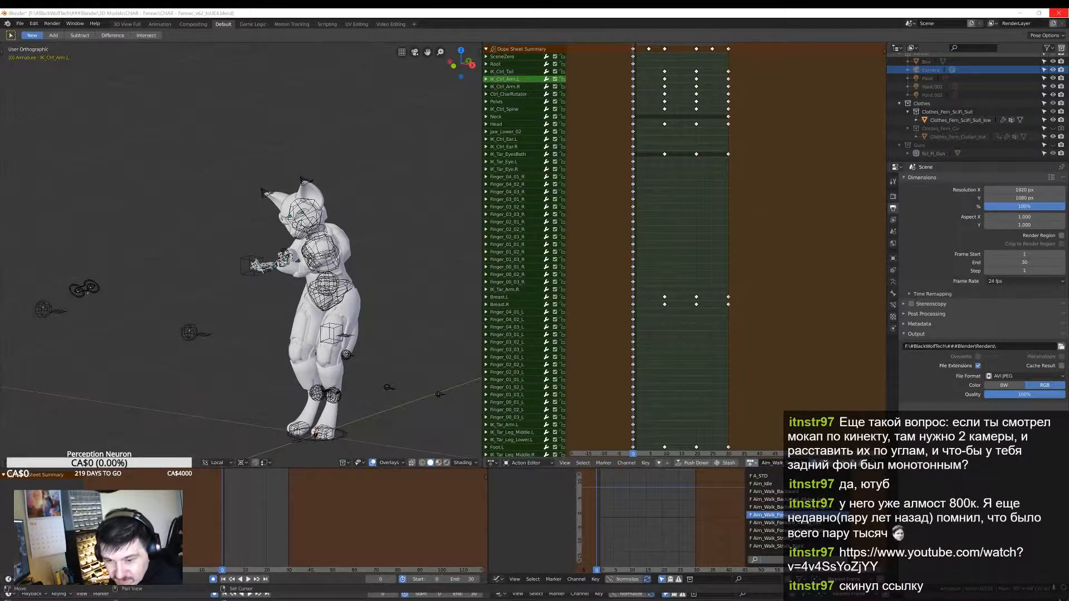
# Open the GameShooter project from the Epic Games launcher.
pyautogui.moveTo(258, 596)
pyautogui.click(258, 554)
pyautogui.doubleClick(527, 358)
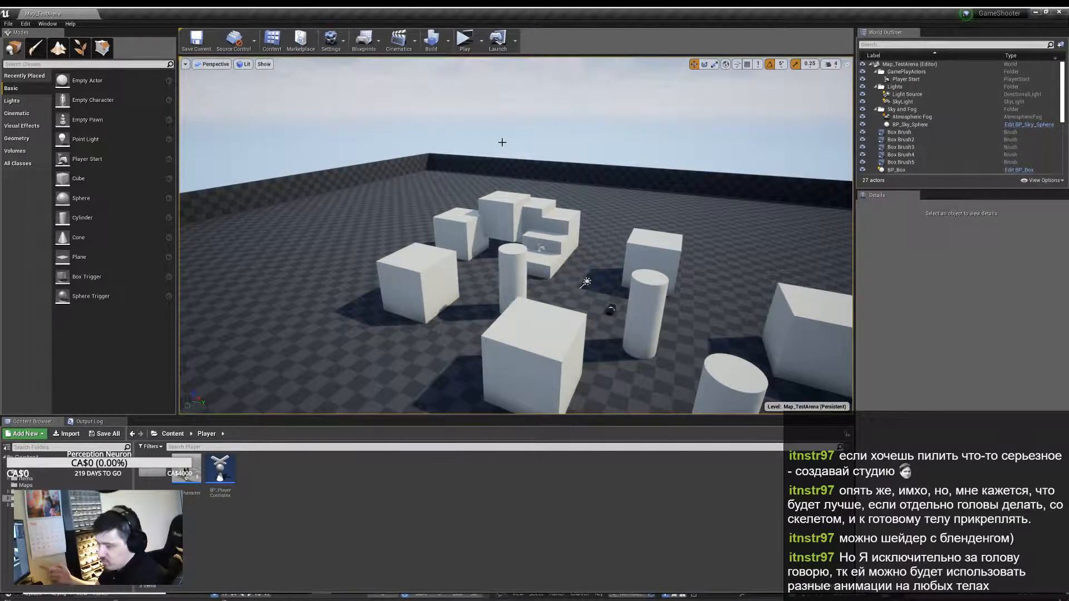
pyautogui.moveTo(502, 142); pyautogui.dragTo(647, 239, button='right')
pyautogui.press('w')
pyautogui.moveTo(792, 110); pyautogui.dragTo(556, 171, button='right')
pyautogui.press('s')
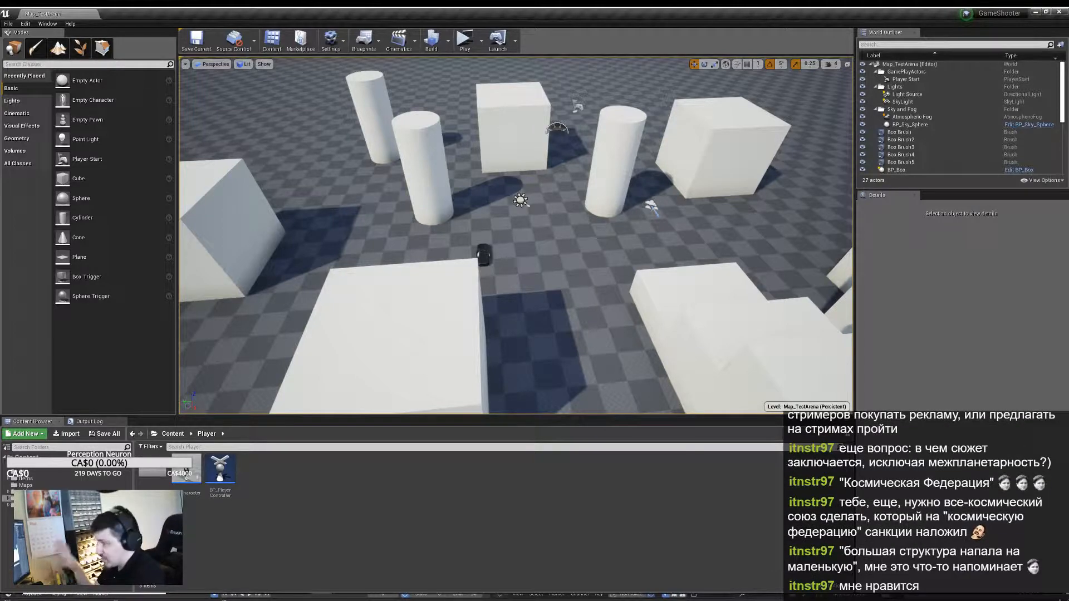
pyautogui.moveTo(515, 235); pyautogui.dragTo(562, 240, button='right')
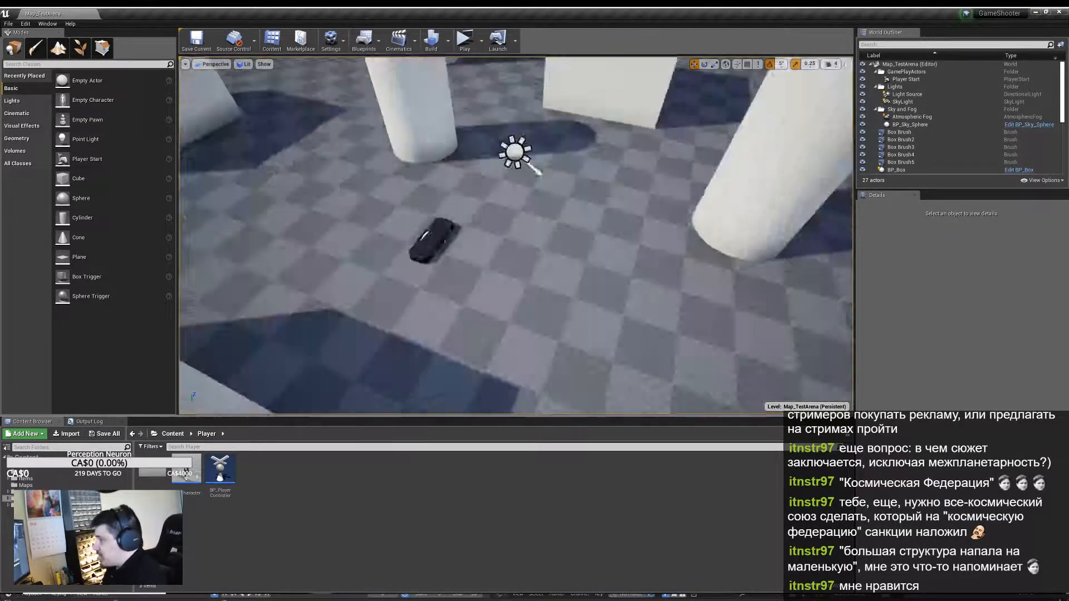
# Run the game in a maximized preview, walk the character through the arena and inspect its suit and gun, and end the session.
pyautogui.hotkey('alt', 'p')
pyautogui.click(867, 102)
pyautogui.press('w')
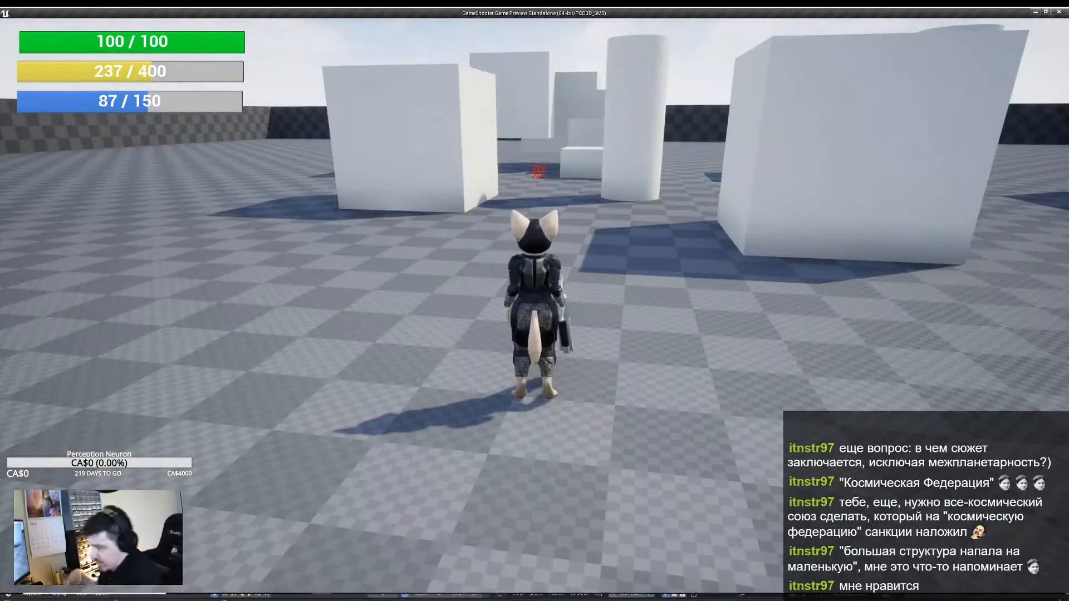
pyautogui.press('w')
pyautogui.press('w')
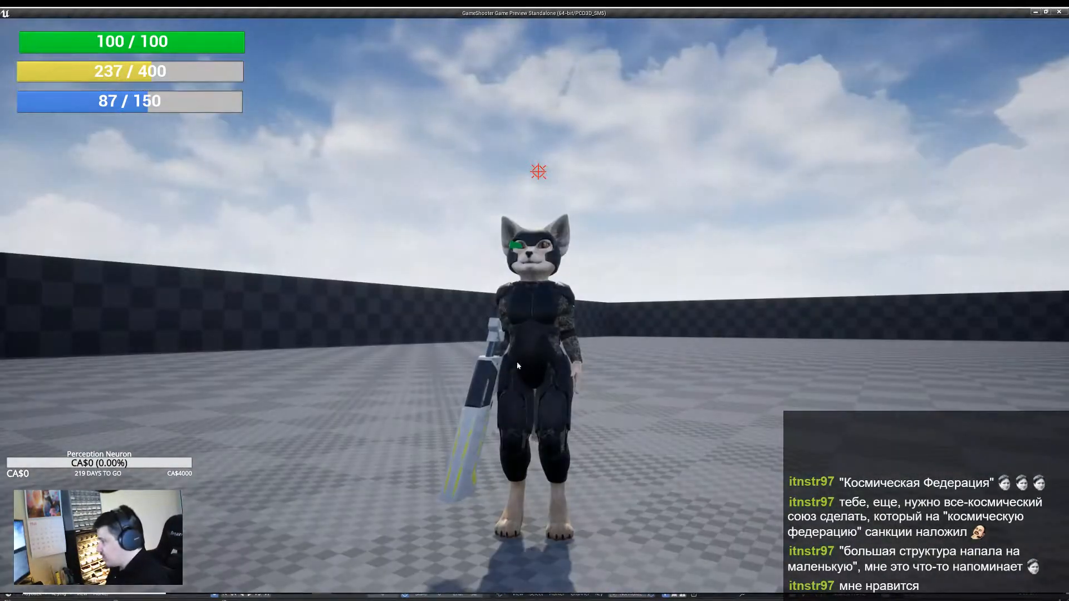
pyautogui.rightClick(464, 185)
pyautogui.hotkey('shift', 'F1')
pyautogui.press('Escape')
# Preview the AimPose_Up animation from the character's animation assets and close it.
pyautogui.doubleClick(152, 474)
pyautogui.doubleClick(151, 470)
pyautogui.doubleClick(186, 471)
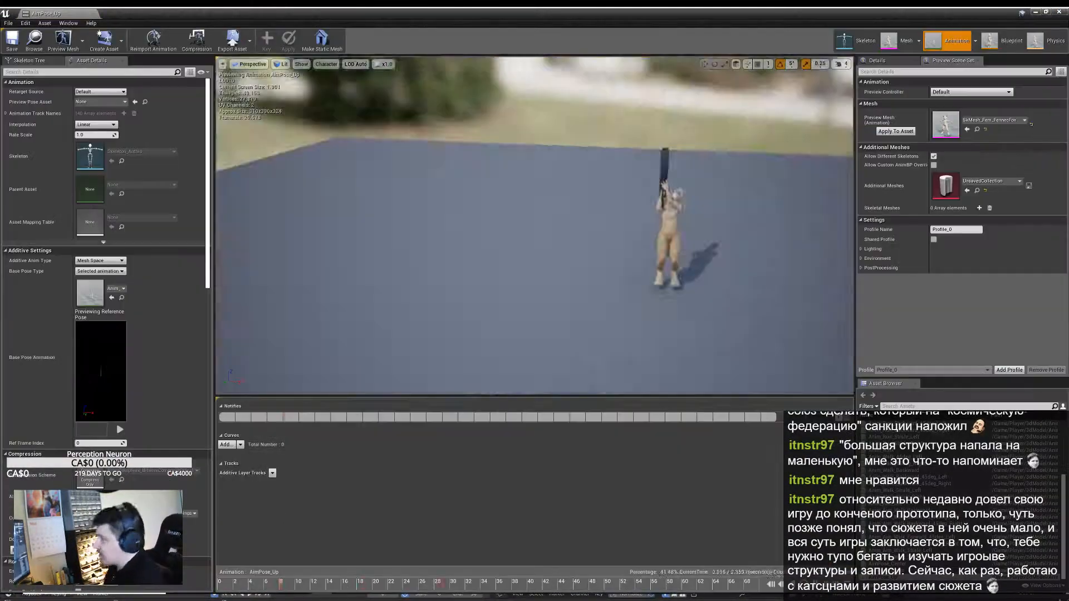
pyautogui.click(1060, 11)
# Preview the character's aim offset at different pitch values and close it.
pyautogui.doubleClick(370, 473)
pyautogui.moveTo(542, 481); pyautogui.dragTo(535, 540)
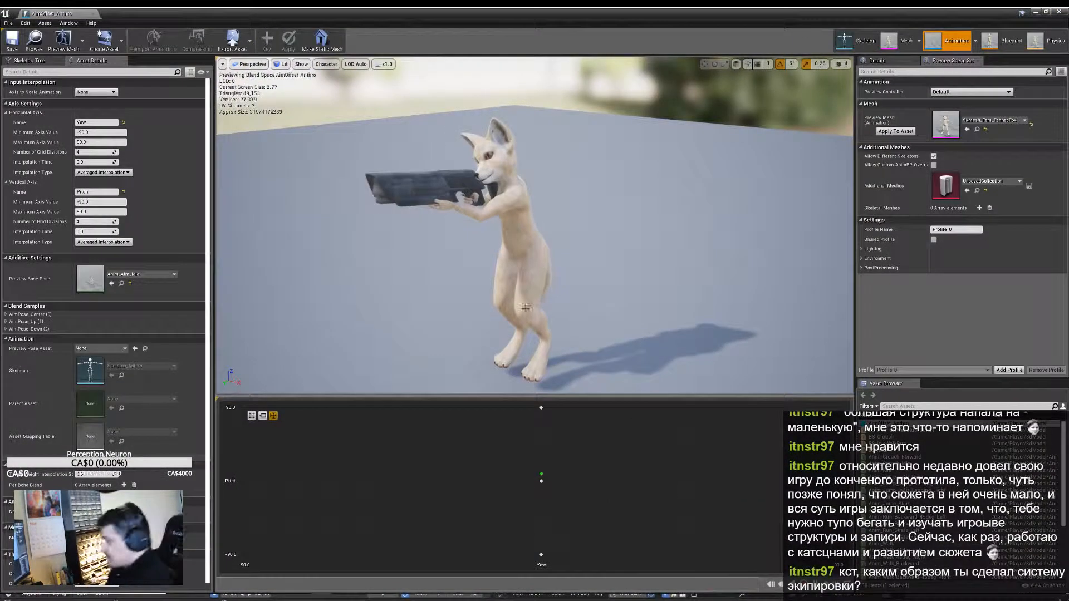
pyautogui.click(1058, 12)
# Check the BP_Character event graph and the weapon defaults of the LaserTech gun blueprint, closing both.
pyautogui.click(1058, 13)
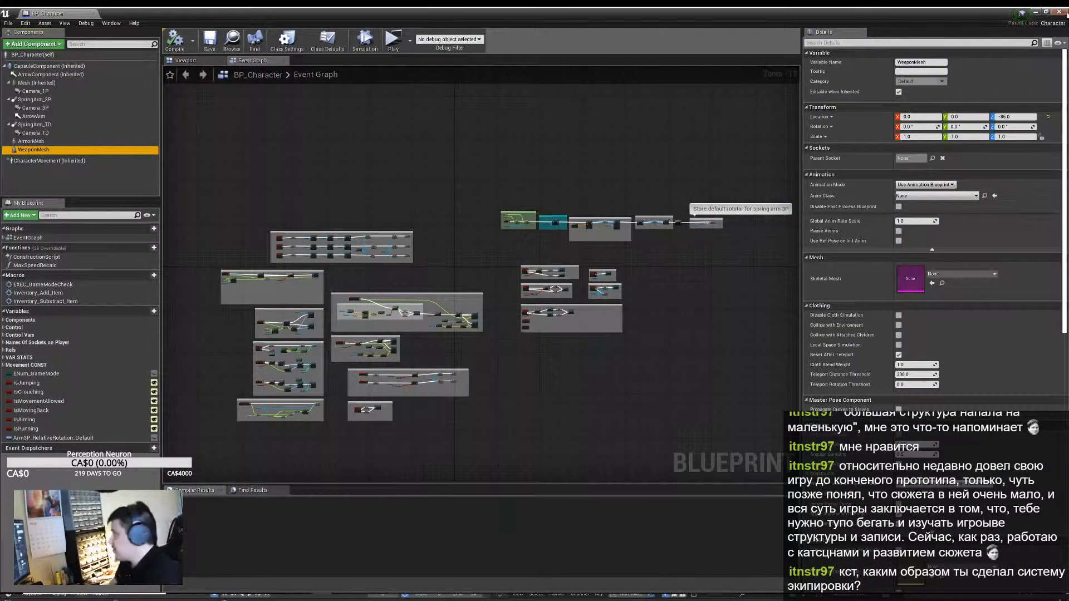
pyautogui.click(1059, 11)
pyautogui.doubleClick(219, 469)
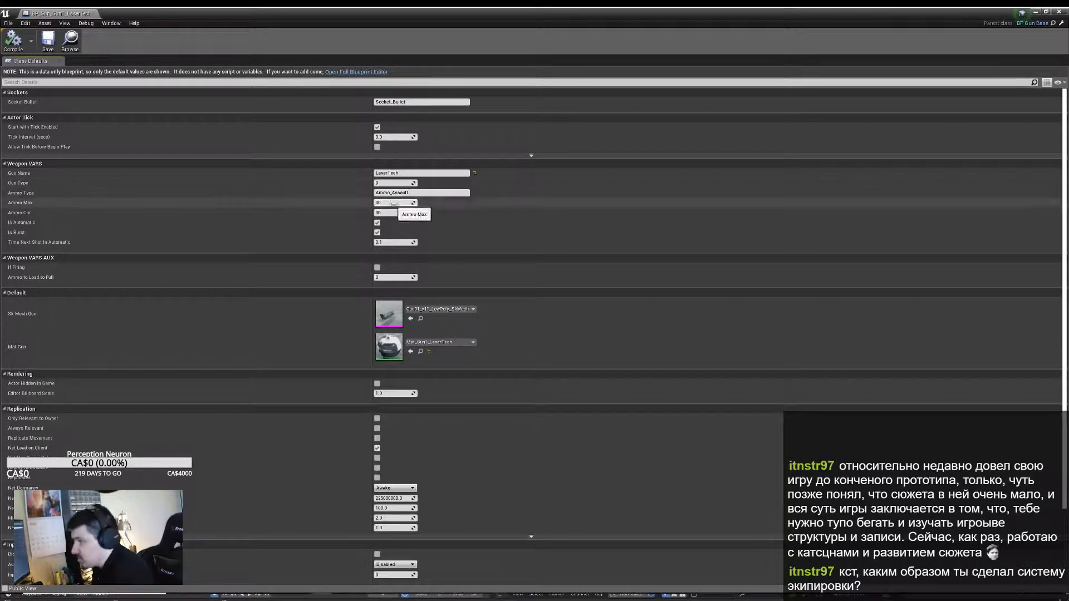
pyautogui.scroll(-3, 390, 231)
pyautogui.click(1059, 11)
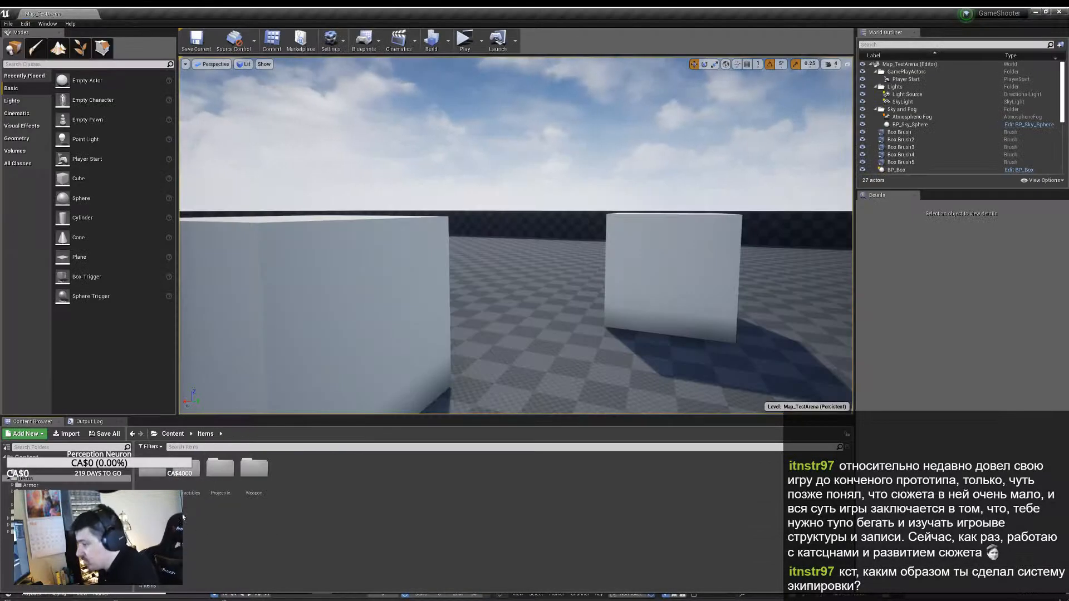
# Browse into the project's item folders and reopen GameShooter from the Epic Games launcher.
pyautogui.doubleClick(183, 472)
pyautogui.hotkey('alt', 'Tab')
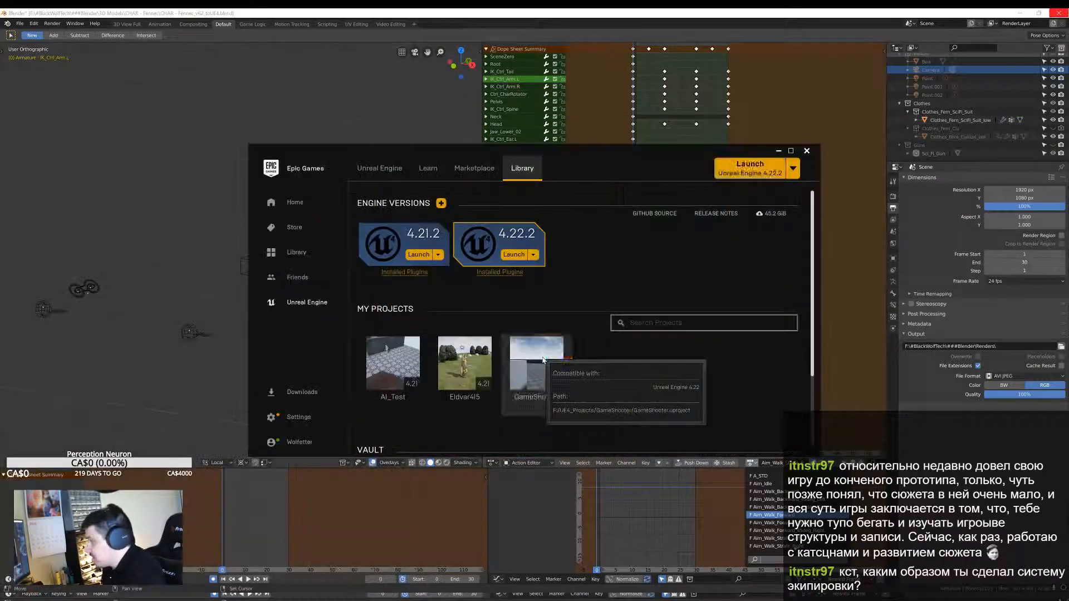
pyautogui.doubleClick(542, 354)
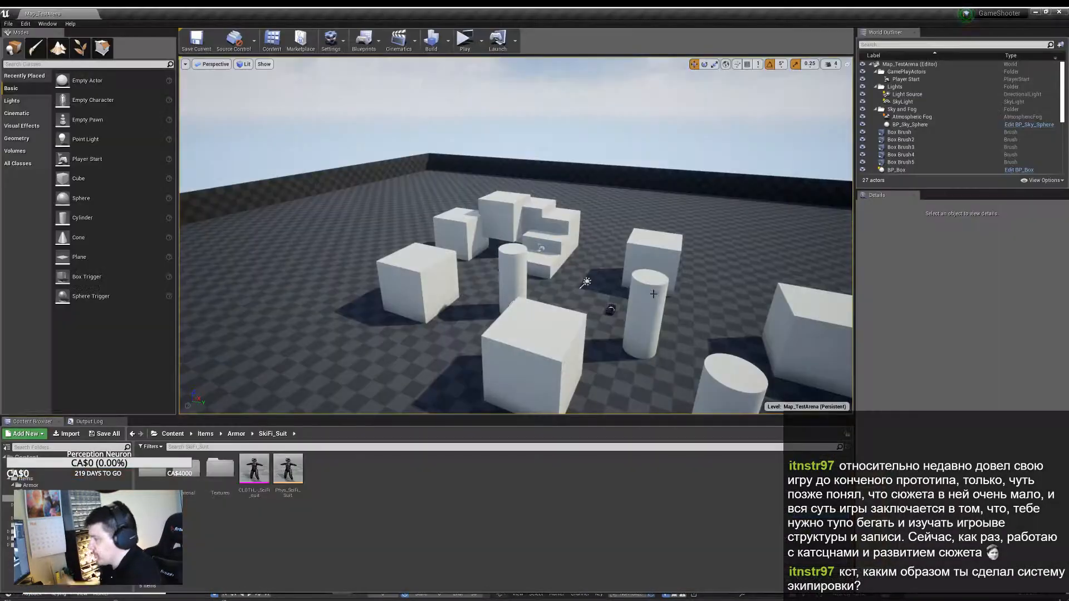
# Inspect the sci-fi suit's skeletal mesh from the SkiFi_Suit armor folder and close it.
pyautogui.doubleClick(254, 469)
pyautogui.scroll(5, 579, 317)
pyautogui.moveTo(579, 317); pyautogui.dragTo(623, 290, button='right')
pyautogui.click(1058, 12)
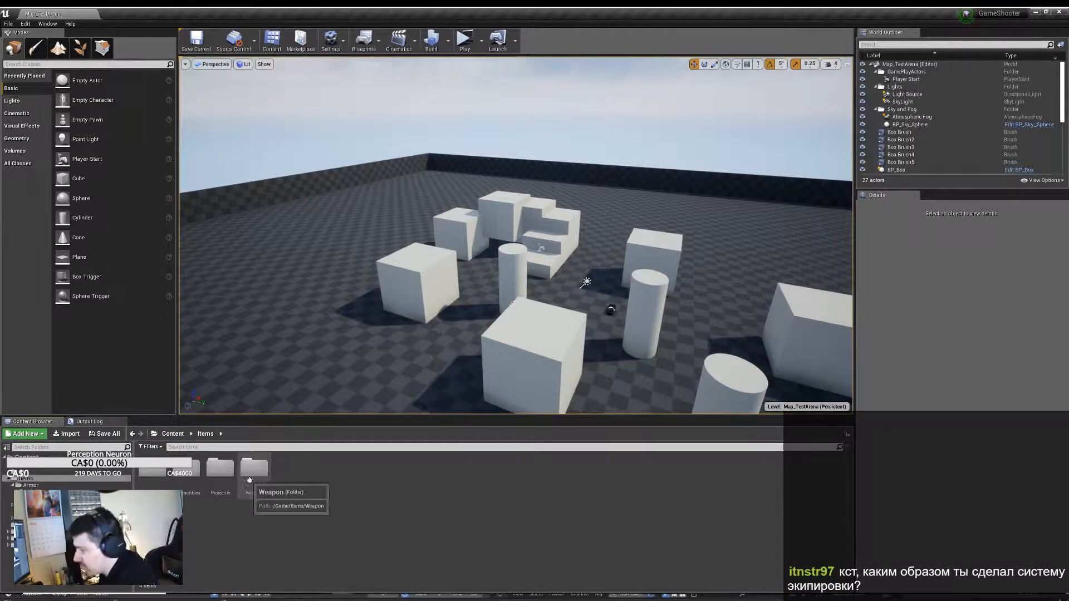
# Examine how BP_Character's event graph syncs the armor mesh animation and spawns and attaches the weapon.
pyautogui.click(174, 434)
pyautogui.doubleClick(355, 470)
pyautogui.doubleClick(220, 471)
pyautogui.moveTo(718, 312); pyautogui.dragTo(645, 306, button='right')
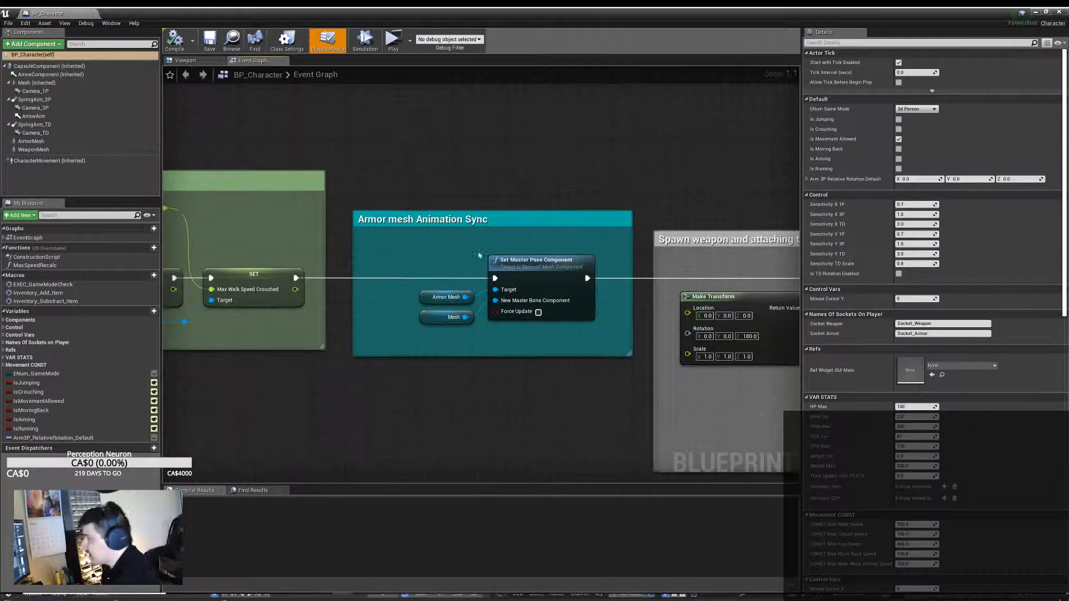
pyautogui.scroll(-4, 351, 264)
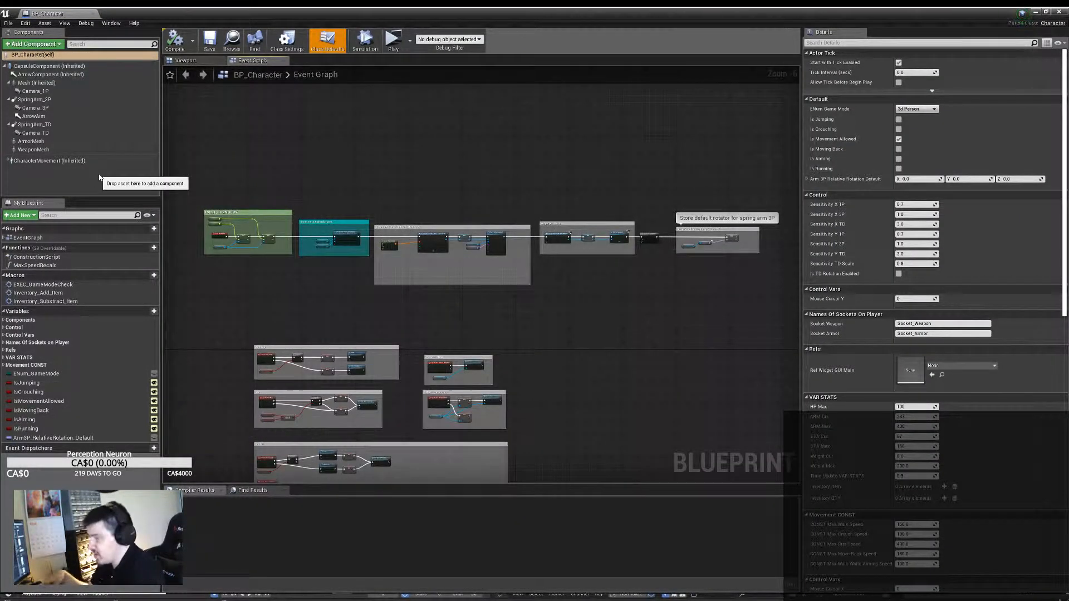
pyautogui.moveTo(488, 339); pyautogui.dragTo(460, 332, button='right')
pyautogui.scroll(5, 279, 249)
pyautogui.moveTo(287, 240); pyautogui.dragTo(423, 167)
pyautogui.click(756, 184)
pyautogui.click(385, 305)
pyautogui.scroll(-5, 384, 306)
pyautogui.moveTo(533, 343); pyautogui.dragTo(639, 100, button='right')
pyautogui.scroll(-2, 640, 100)
pyautogui.click(1035, 12)
pyautogui.moveTo(585, 184); pyautogui.dragTo(456, 251, button='right')
pyautogui.moveTo(299, 597)
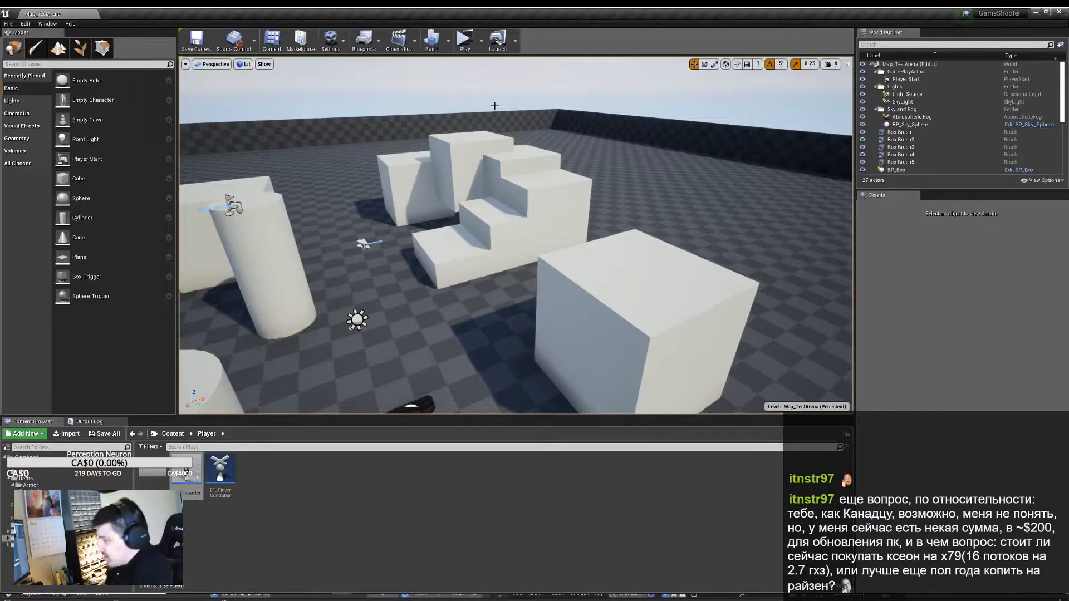
# Play-test the arena again, walking the character in top-down and third-person views, and end the session.
pyautogui.click(464, 41)
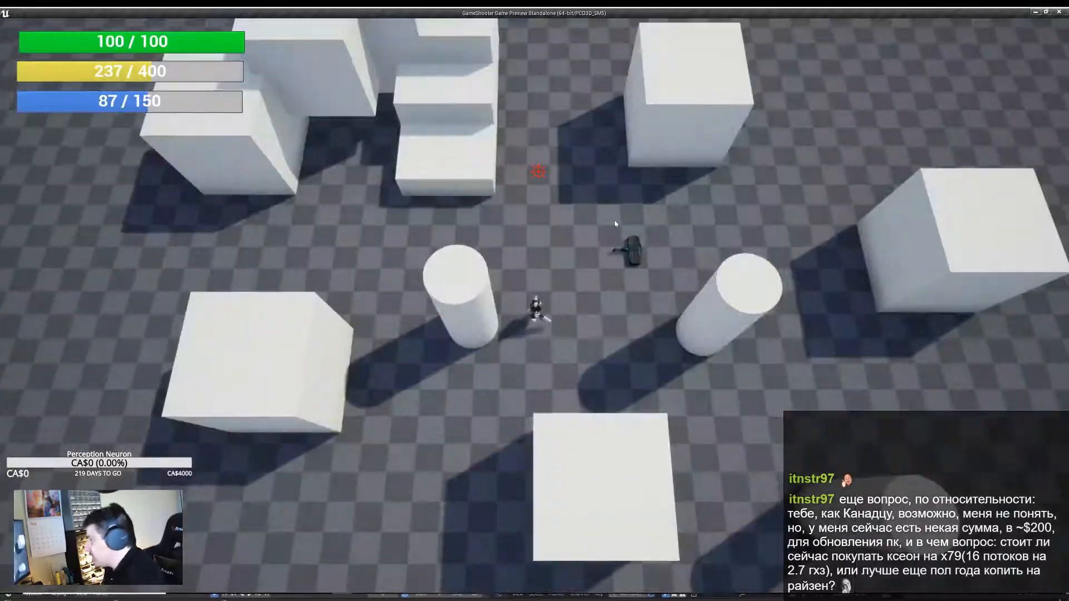
pyautogui.press('w')
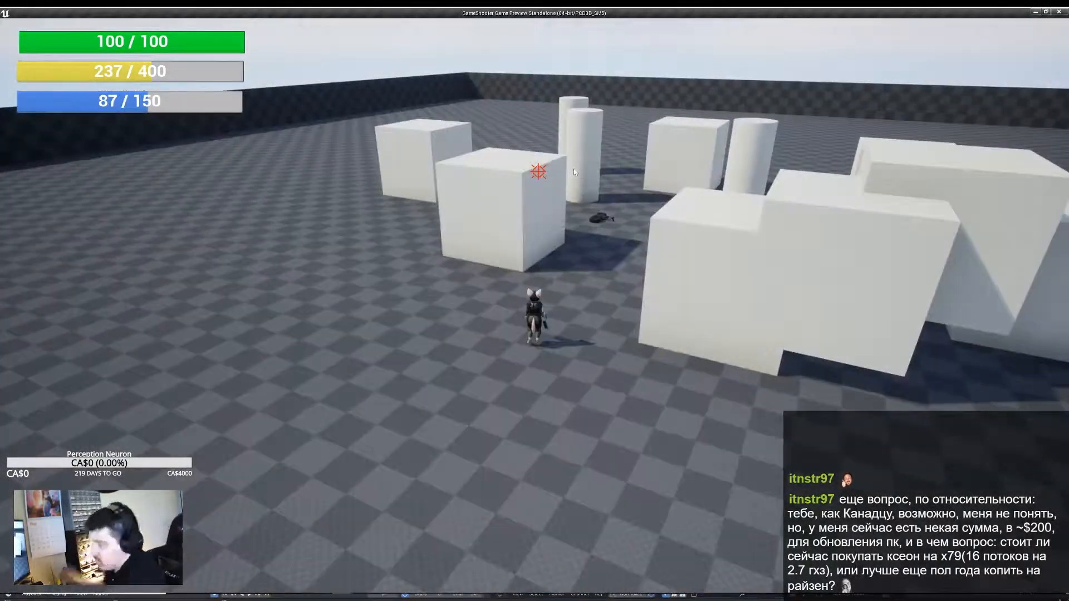
pyautogui.press('w')
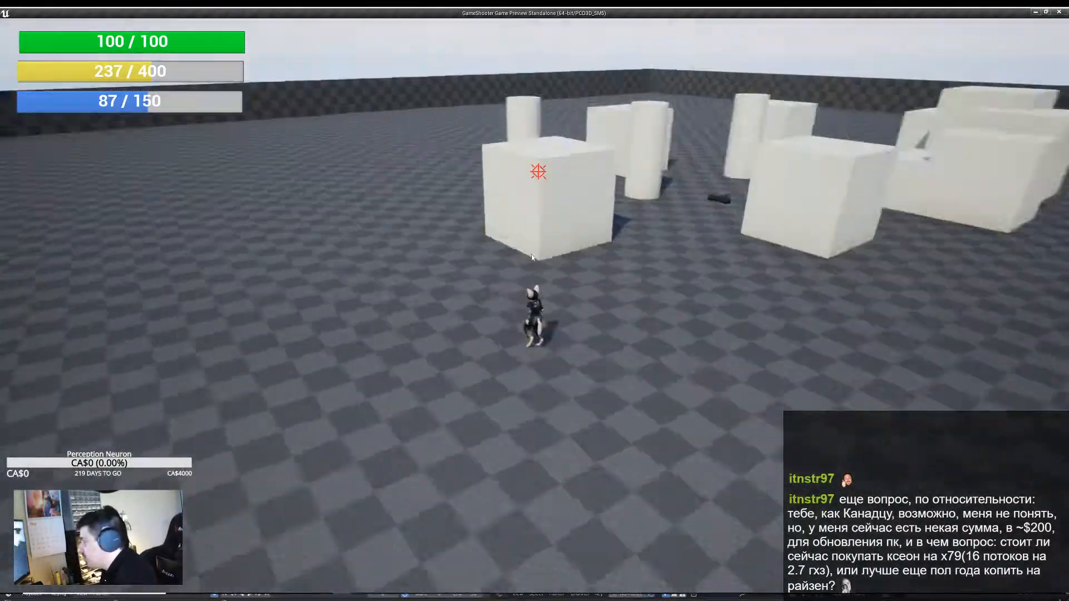
pyautogui.press('w')
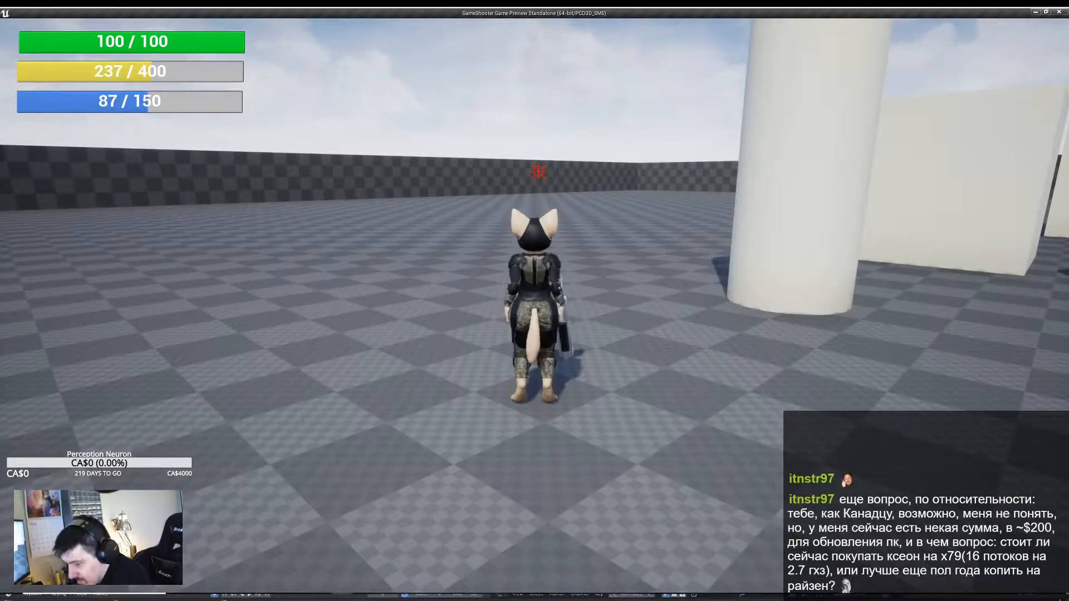
pyautogui.press('Escape')
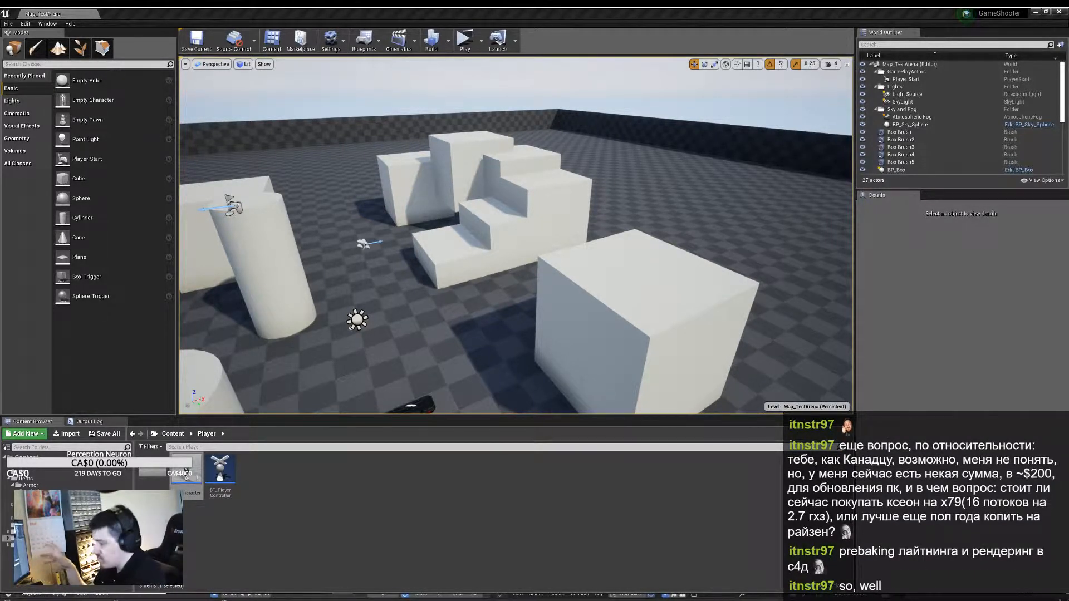
# Return to Blender, look through the remaining armature actions, and view the fennec's pose from the front.
pyautogui.hotkey('alt', 'Tab')
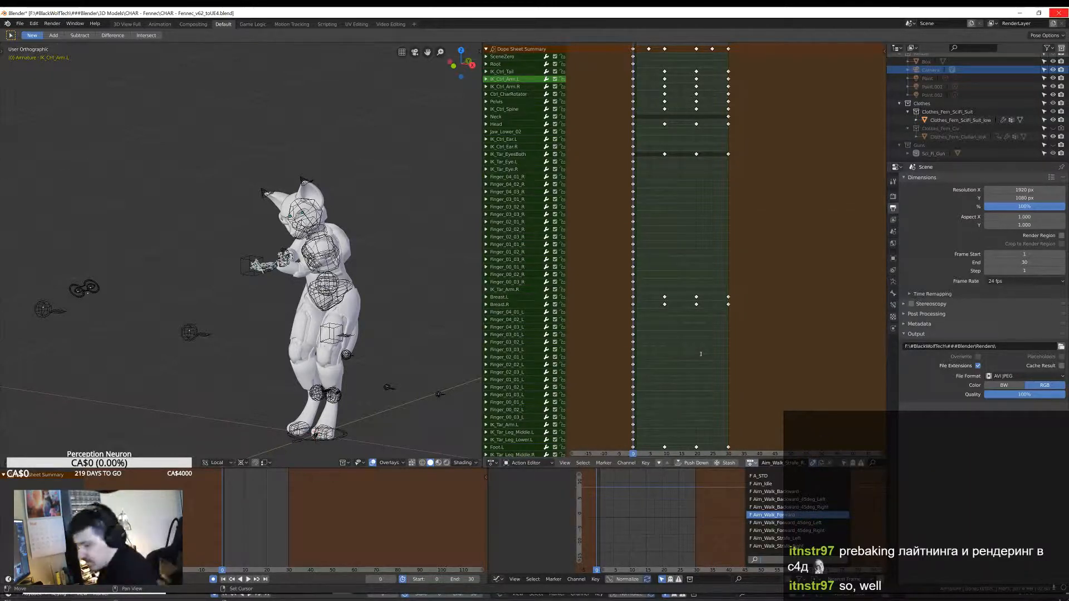
pyautogui.scroll(-16, 786, 503)
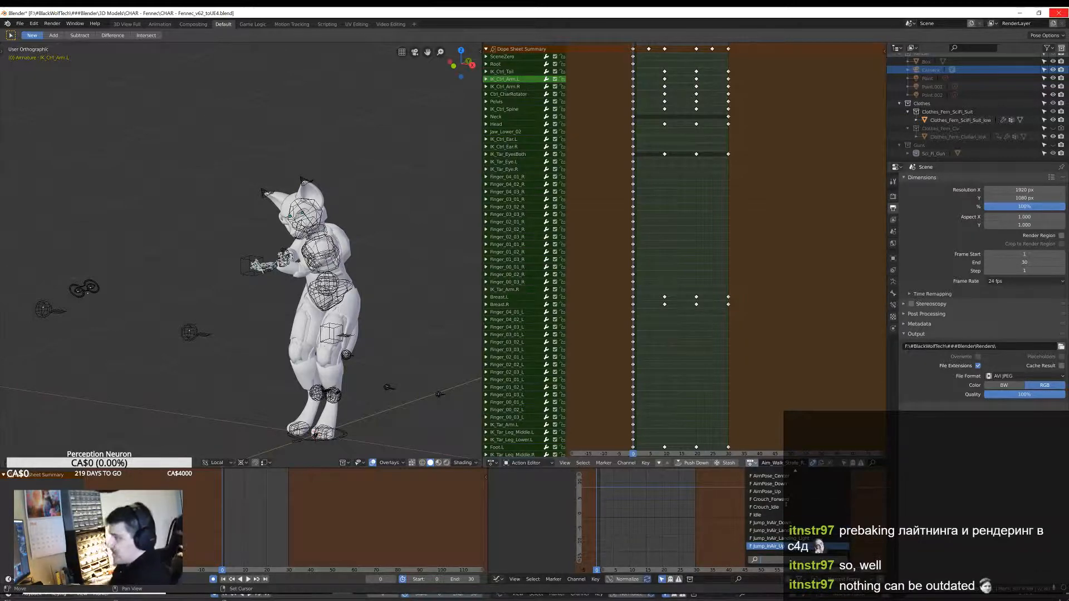
pyautogui.moveTo(329, 334); pyautogui.dragTo(380, 339, button='middle')
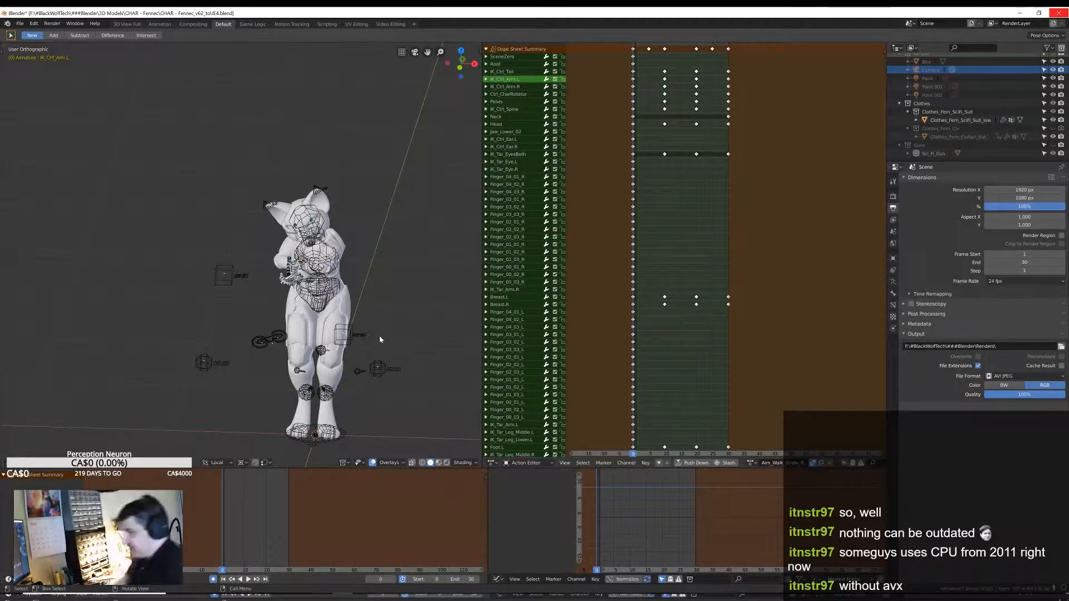
# Switch the armature to a crouching idle action and view the crouched pose from the side.
pyautogui.moveTo(380, 339); pyautogui.dragTo(360, 185, button='middle')
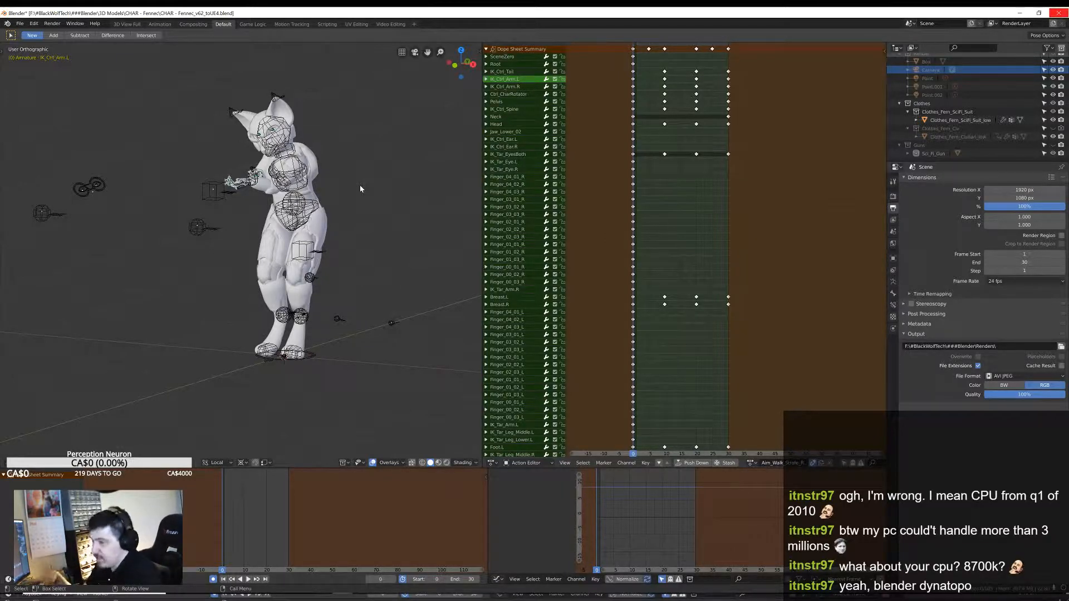
pyautogui.moveTo(360, 186); pyautogui.dragTo(401, 304, button='middle')
pyautogui.scroll(-2, 359, 241)
pyautogui.click(752, 462)
pyautogui.click(774, 515)
pyautogui.moveTo(445, 374); pyautogui.dragTo(393, 388, button='middle')
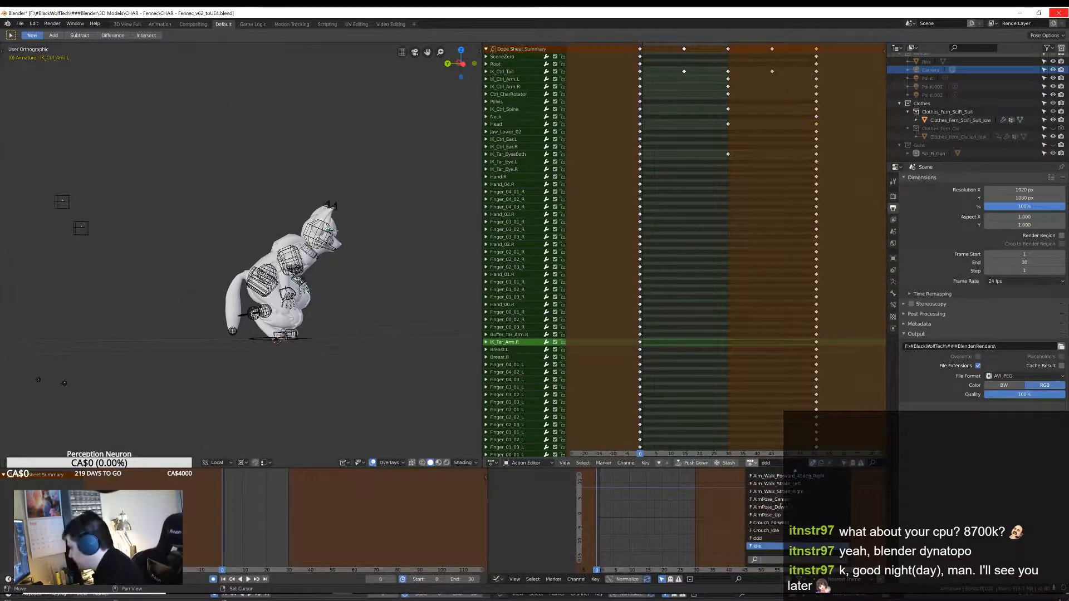
# Show the laser gun and move it down and forward to the crouched character, about -0.508 m in Y and -0.614 m in Z.
pyautogui.click(1053, 145)
pyautogui.click(256, 348)
pyautogui.press('KP_3')
pyautogui.press('g')
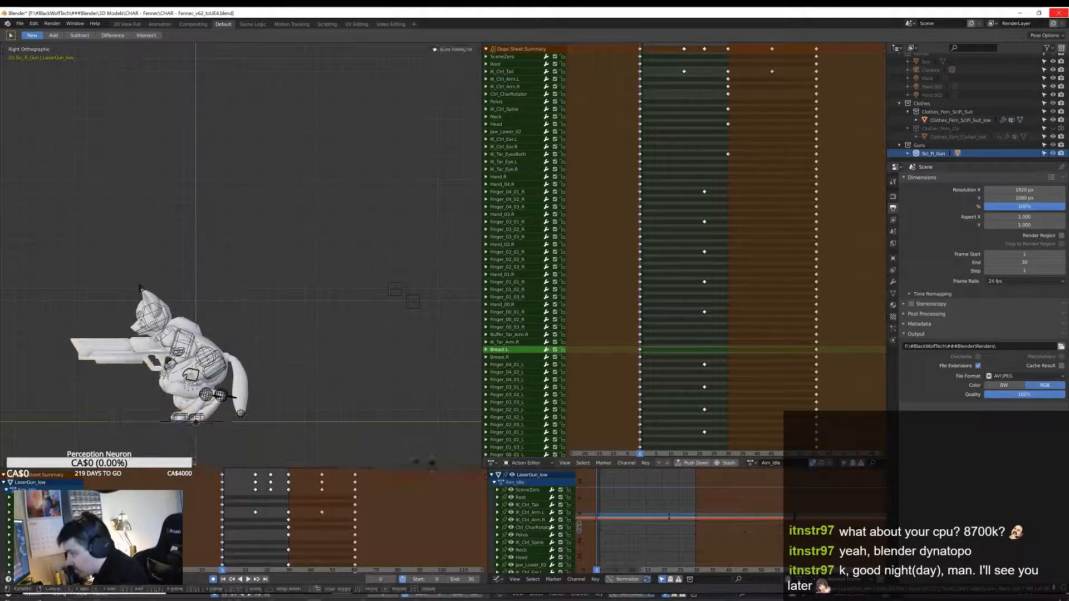
pyautogui.click(219, 334)
pyautogui.press('KP_1')
pyautogui.keyDown('shift'); pyautogui.moveTo(219, 334); pyautogui.dragTo(403, 255, button='middle'); pyautogui.keyUp('shift')
pyautogui.moveTo(483, 267); pyautogui.dragTo(572, 278)
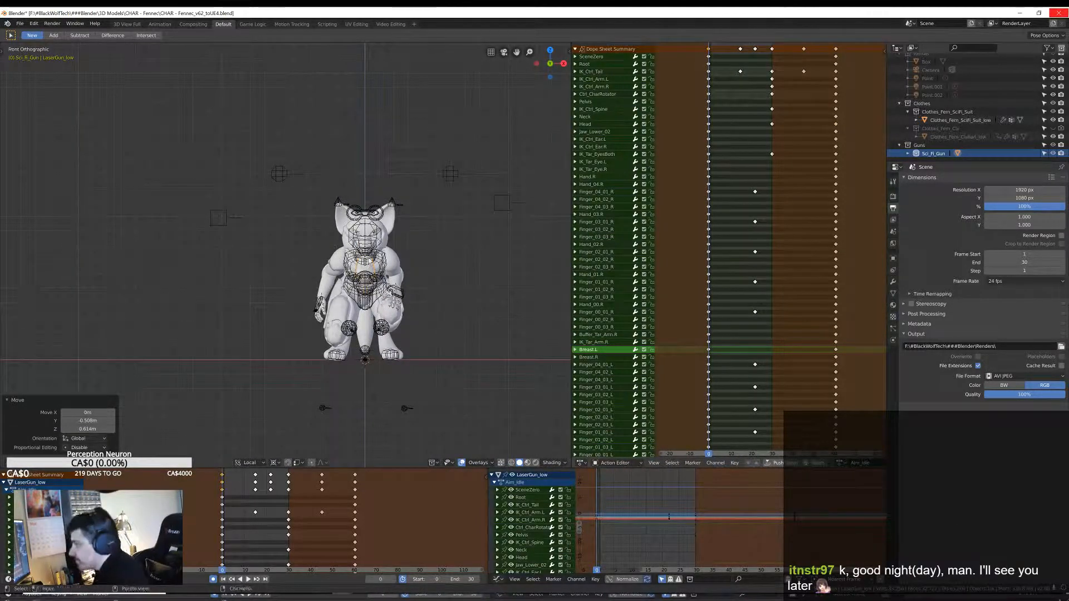
# Move and rotate the IK_Ctrl_Spine control in side view to straighten the crouched torso behind the gun.
pyautogui.moveTo(278, 318); pyautogui.dragTo(372, 339, button='middle')
pyautogui.click(267, 289)
pyautogui.press('KP_3')
pyautogui.click(840, 463)
pyautogui.click(247, 265)
pyautogui.press('g')
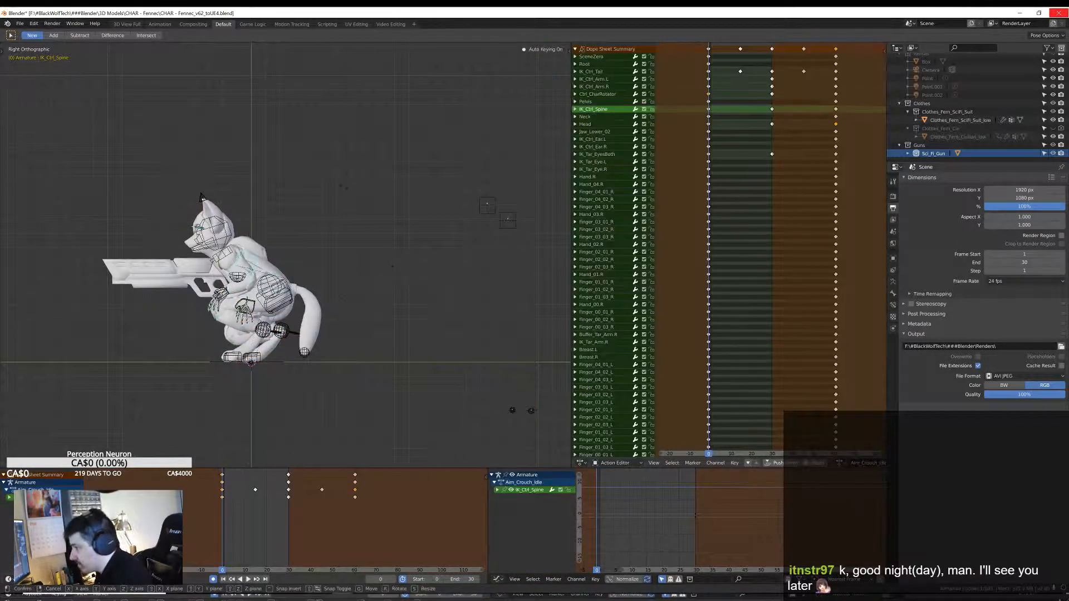
pyautogui.click(215, 231)
pyautogui.press('r')
pyautogui.click(228, 240)
# Rotate the Ctrl_CharRotator control in side view and reposition the crouched body.
pyautogui.moveTo(229, 239); pyautogui.dragTo(346, 251, button='middle')
pyautogui.click(336, 279)
pyautogui.press('KP_3')
pyautogui.press('r')
pyautogui.click(208, 259)
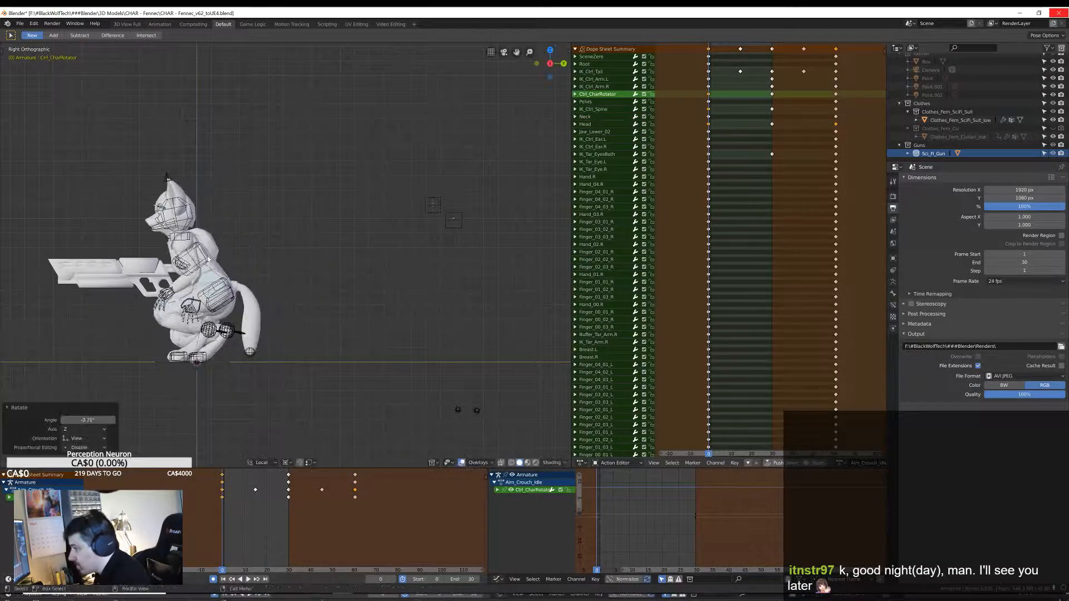
pyautogui.click(209, 259)
pyautogui.press('g')
pyautogui.moveTo(271, 250); pyautogui.dragTo(291, 312, button='middle')
pyautogui.click(320, 294)
pyautogui.press('g')
pyautogui.click(320, 294)
# Raise the laser gun by about 0.08 m and fine-tune its placement against the character's shoulder.
pyautogui.click(280, 214)
pyautogui.press('ctrl+KP_3')
pyautogui.press('g')
pyautogui.click(323, 223)
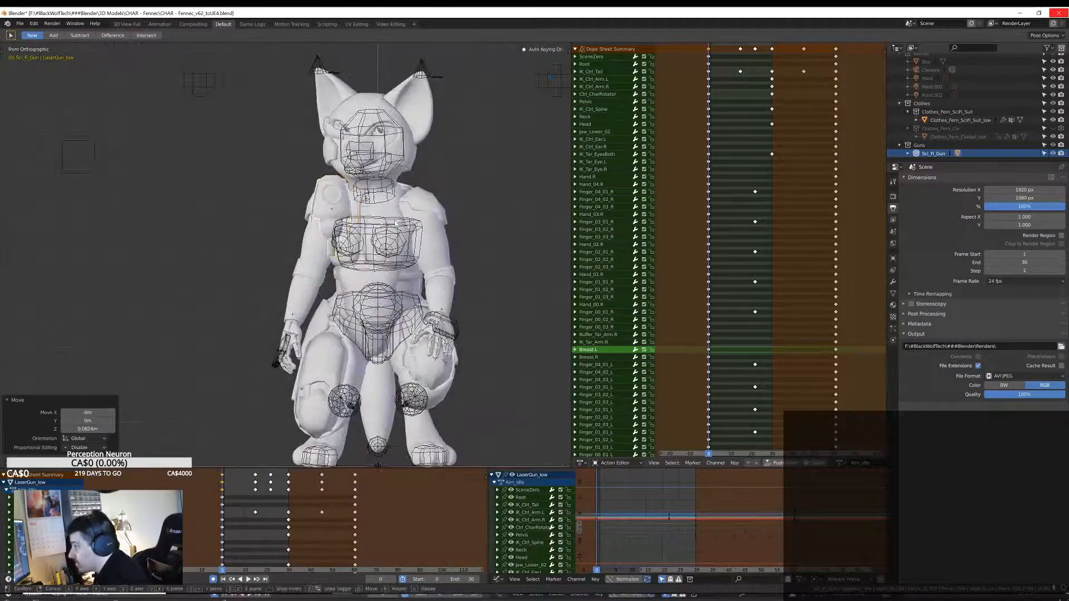
pyautogui.click(232, 353)
pyautogui.press('g')
pyautogui.click(278, 267)
# Move the right arm control IK_Ctrl_Arm.R to the gun's grip.
pyautogui.moveTo(278, 267); pyautogui.dragTo(279, 295, button='middle')
pyautogui.scroll(5, 278, 295)
pyautogui.click(195, 221)
pyautogui.moveTo(190, 226); pyautogui.dragTo(267, 223, button='middle')
pyautogui.click(312, 223)
pyautogui.press('g')
pyautogui.click(360, 243)
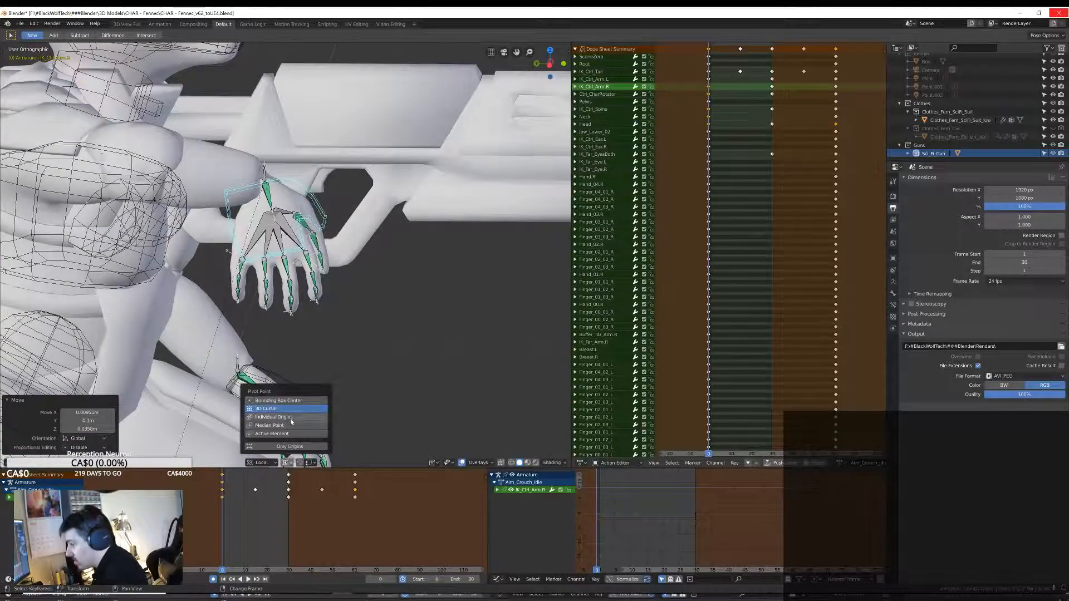
# Set the pivot point to Individual Origins and rotate the right hand control at the grip.
pyautogui.click(289, 418)
pyautogui.press('r')
pyautogui.click(334, 234)
pyautogui.moveTo(334, 233); pyautogui.dragTo(245, 261, button='middle')
pyautogui.scroll(-8, 246, 270)
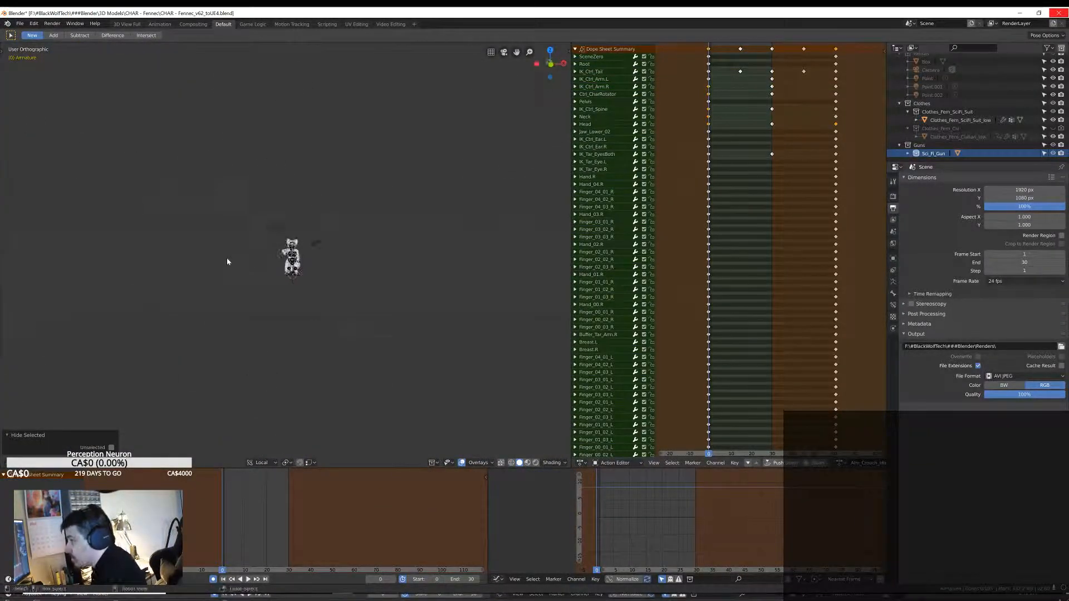
# Refine the right hand's rotation against the gun's grip and select its finger bones for posing.
pyautogui.keyDown('alt'); pyautogui.moveTo(121, 166); pyautogui.dragTo(164, 167, button='middle'); pyautogui.keyUp('alt')
pyautogui.click(317, 338)
pyautogui.moveTo(512, 245); pyautogui.dragTo(357, 268, button='middle')
pyautogui.press('r')
pyautogui.click(334, 278)
pyautogui.press('r')
pyautogui.scroll(6, 334, 268)
pyautogui.keyDown('alt'); pyautogui.moveTo(334, 212); pyautogui.dragTo(368, 300, button='middle'); pyautogui.keyUp('alt')
pyautogui.scroll(4, 356, 279)
pyautogui.click(357, 289)
pyautogui.click(356, 289)
pyautogui.scroll(-8, 356, 288)
pyautogui.click(334, 270)
pyautogui.click(356, 245)
pyautogui.moveTo(334, 268); pyautogui.dragTo(428, 360, button='middle')
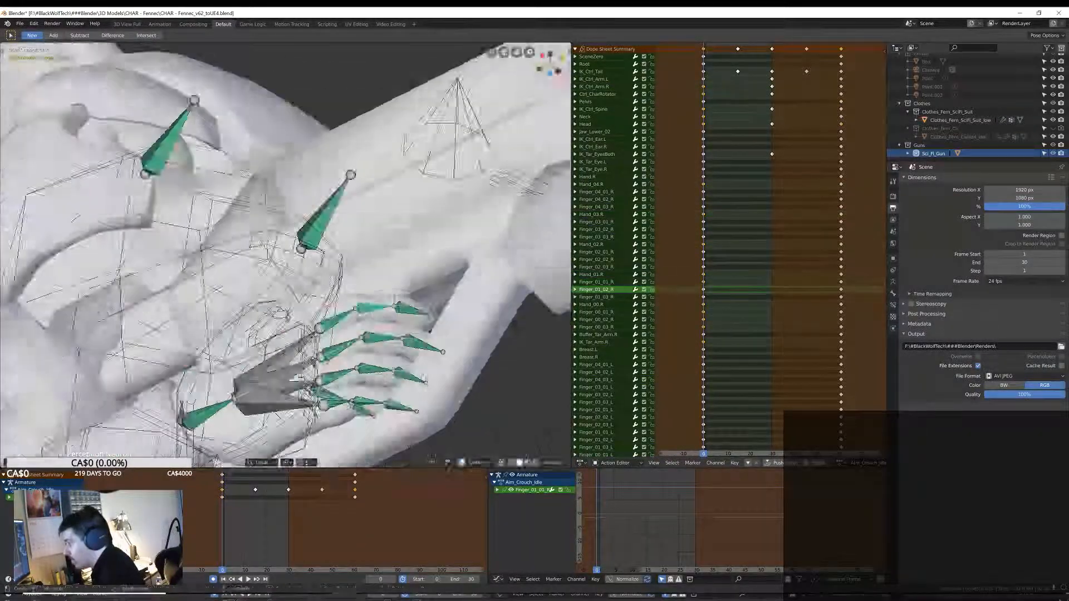
# Rotate the palm bone Hand_04.R and the neighbouring right finger bones together to start closing the hand.
pyautogui.moveTo(334, 278); pyautogui.dragTo(317, 312, button='middle')
pyautogui.click(341, 338)
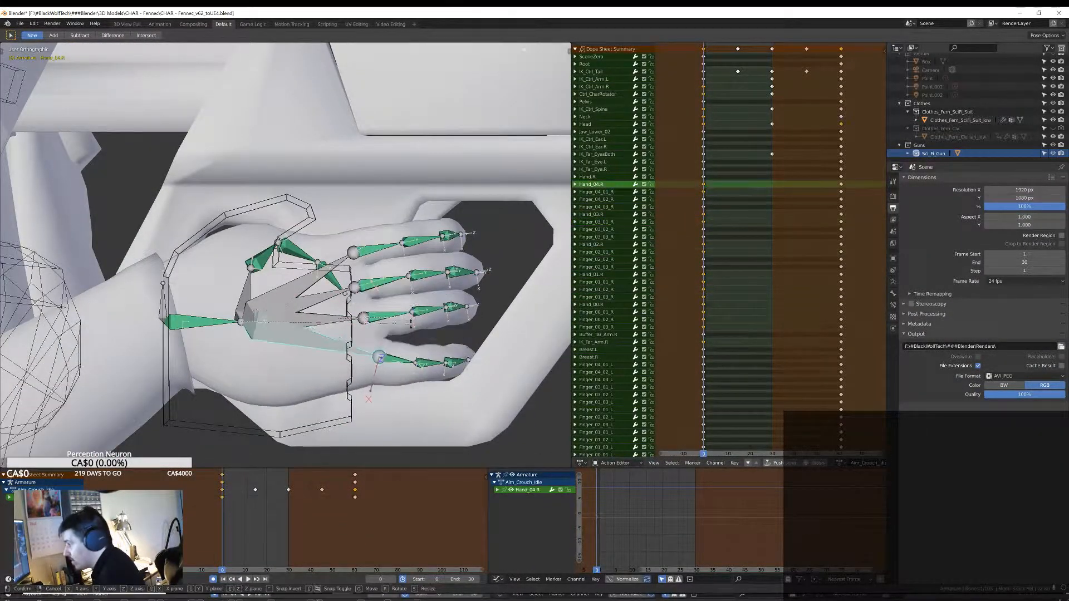
pyautogui.moveTo(458, 287); pyautogui.dragTo(401, 250, button='middle')
pyautogui.click(393, 278)
pyautogui.keyDown('shift'); pyautogui.click(398, 270); pyautogui.keyUp('shift')
pyautogui.keyDown('shift'); pyautogui.click(401, 262); pyautogui.keyUp('shift')
pyautogui.press('r')
pyautogui.click(384, 262)
# Rotate further right finger bones to wrap the fingers around the grip.
pyautogui.click(395, 206)
pyautogui.click(401, 234)
pyautogui.press('r')
pyautogui.click(486, 307)
pyautogui.click(384, 223)
pyautogui.moveTo(446, 278); pyautogui.dragTo(463, 305, button='middle')
pyautogui.click(297, 200)
pyautogui.press('r')
pyautogui.click(301, 254)
# Rotate the remaining right-hand bones to tighten the hold, comparing the hand with the grip from several angles.
pyautogui.click(368, 212)
pyautogui.press('r')
pyautogui.scroll(-10, 393, 240)
pyautogui.click(426, 333)
pyautogui.scroll(5, 356, 278)
pyautogui.scroll(4, 423, 267)
pyautogui.scroll(-10, 463, 306)
pyautogui.scroll(10, 464, 306)
pyautogui.keyDown('shift'); pyautogui.moveTo(296, 320); pyautogui.dragTo(422, 176, button='middle'); pyautogui.keyUp('shift')
pyautogui.click(525, 159)
pyautogui.scroll(-6, 525, 160)
pyautogui.moveTo(423, 251); pyautogui.dragTo(197, 314, button='middle')
pyautogui.press('r')
pyautogui.click(349, 297)
# Try to adjust the right leg's IK_Leg_Middle.R control in side view.
pyautogui.scroll(-10, 350, 297)
pyautogui.press('KP_3')
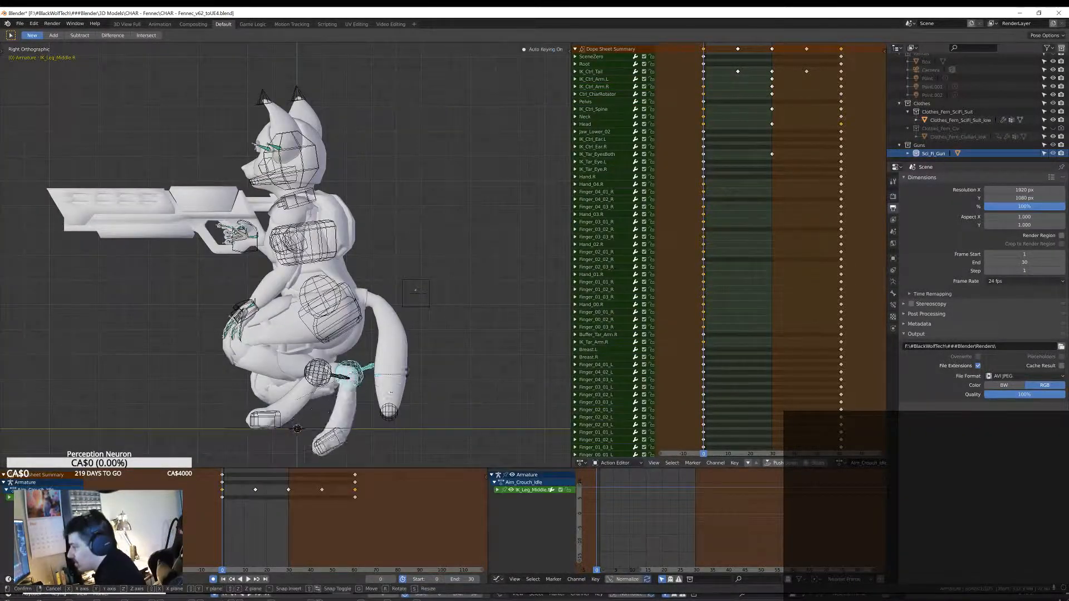
pyautogui.moveTo(348, 281)
pyautogui.mouseDown(button='middle')
pyautogui.moveTo(440, 295)
pyautogui.moveTo(340, 295)
pyautogui.mouseUp(button='middle')
# Bring the left hand up to the front of the gun and shift the IK_Tar_Arm.L elbow target.
pyautogui.click(240, 316)
pyautogui.scroll(2, 241, 316)
pyautogui.moveTo(161, 330); pyautogui.dragTo(234, 334, button='middle')
pyautogui.scroll(-3, 377, 399)
pyautogui.moveTo(267, 385); pyautogui.dragTo(334, 390, button='middle')
pyautogui.click(337, 410)
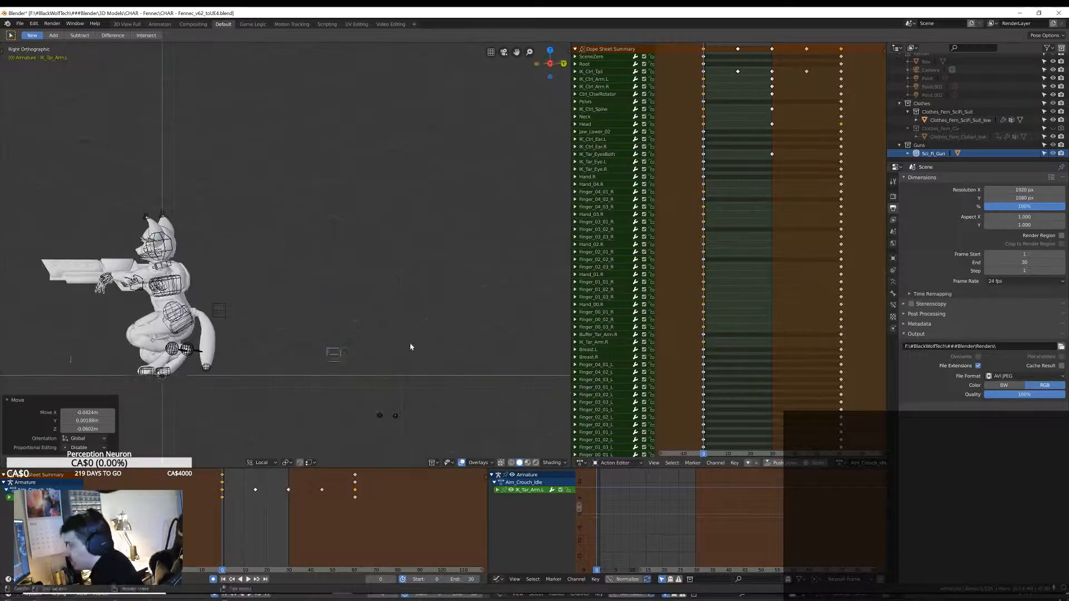
# Rotate the left hand control at the gun and reposition the IK_Tar_Arm.L elbow target.
pyautogui.moveTo(396, 326); pyautogui.dragTo(334, 318, button='middle')
pyautogui.scroll(5, 312, 311)
pyautogui.click(236, 228)
pyautogui.press('r')
pyautogui.click(269, 301)
pyautogui.scroll(-4, 332, 334)
pyautogui.moveTo(269, 301); pyautogui.dragTo(334, 308, button='middle')
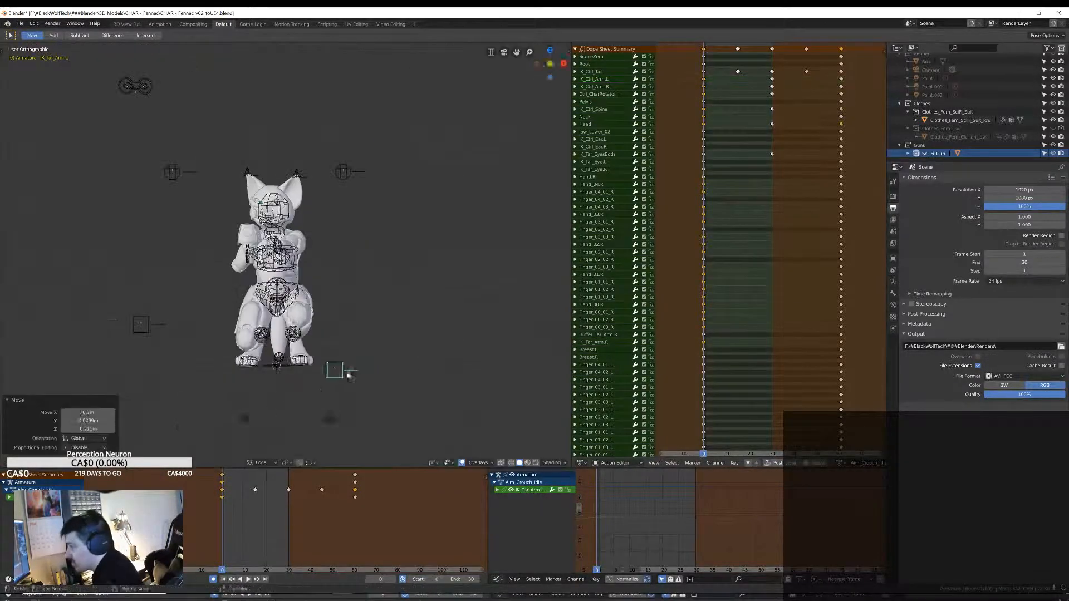
# Rotate the left hand control and move it closer to the gun's barrel section.
pyautogui.scroll(5, 356, 334)
pyautogui.click(289, 231)
pyautogui.press('r')
pyautogui.click(356, 267)
pyautogui.moveTo(357, 268); pyautogui.dragTo(312, 278, button='middle')
pyautogui.press('g')
pyautogui.click(334, 245)
# Rotate the left hand control from two viewing angles to align the palm with the gun.
pyautogui.moveTo(234, 312); pyautogui.dragTo(389, 267, button='middle')
pyautogui.click(377, 229)
pyautogui.press('r')
pyautogui.click(357, 223)
pyautogui.moveTo(356, 223); pyautogui.dragTo(507, 175, button='middle')
pyautogui.press('r')
pyautogui.click(405, 211)
# Shift the left hand control along the gun and turn it further to support the weapon.
pyautogui.click(339, 220)
pyautogui.press('g')
pyautogui.moveTo(338, 219); pyautogui.dragTo(280, 196, button='middle')
pyautogui.click(345, 210)
pyautogui.press('r')
pyautogui.click(479, 167)
# Move IK_Ctrl_Arm.L against the gun's body and correct its rotation.
pyautogui.moveTo(478, 167); pyautogui.dragTo(432, 301, button='middle')
pyautogui.click(435, 214)
pyautogui.press('g')
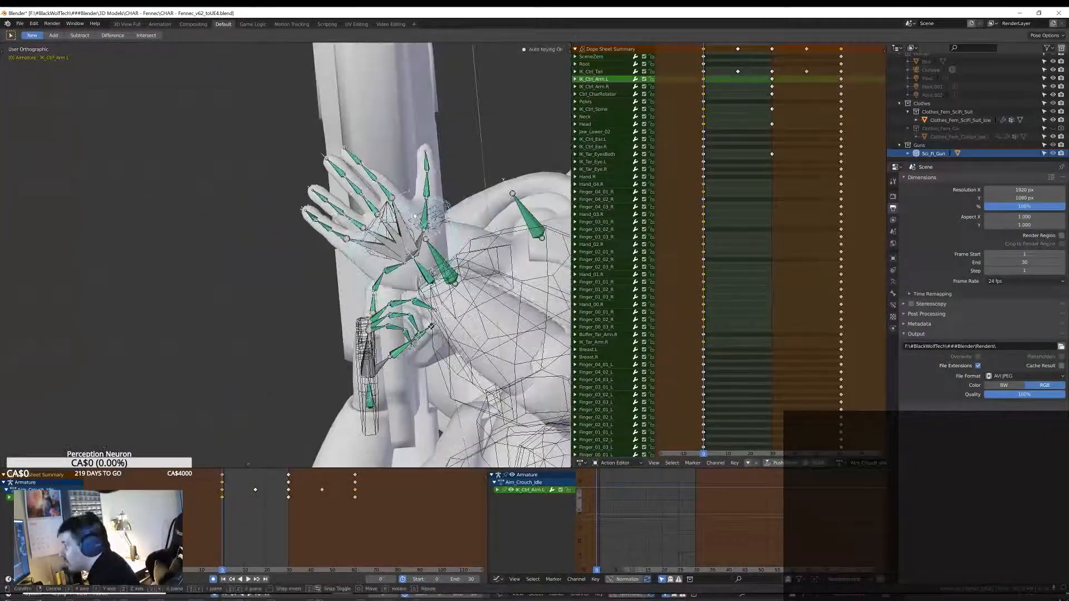
pyautogui.moveTo(389, 222); pyautogui.dragTo(434, 174, button='middle')
pyautogui.click(334, 229)
pyautogui.press('r')
pyautogui.click(353, 214)
# Rotate the first left finger bones to begin curling the hand around the gun.
pyautogui.moveTo(353, 214); pyautogui.dragTo(357, 312, button='middle')
pyautogui.click(312, 245)
pyautogui.press('r')
pyautogui.click(328, 262)
pyautogui.click(357, 261)
pyautogui.press('r')
pyautogui.click(364, 273)
# Bend Finger_04_02_L and the adjoining fingertip bone of the left hand toward the gun.
pyautogui.click(417, 295)
pyautogui.click(434, 354)
pyautogui.press('r')
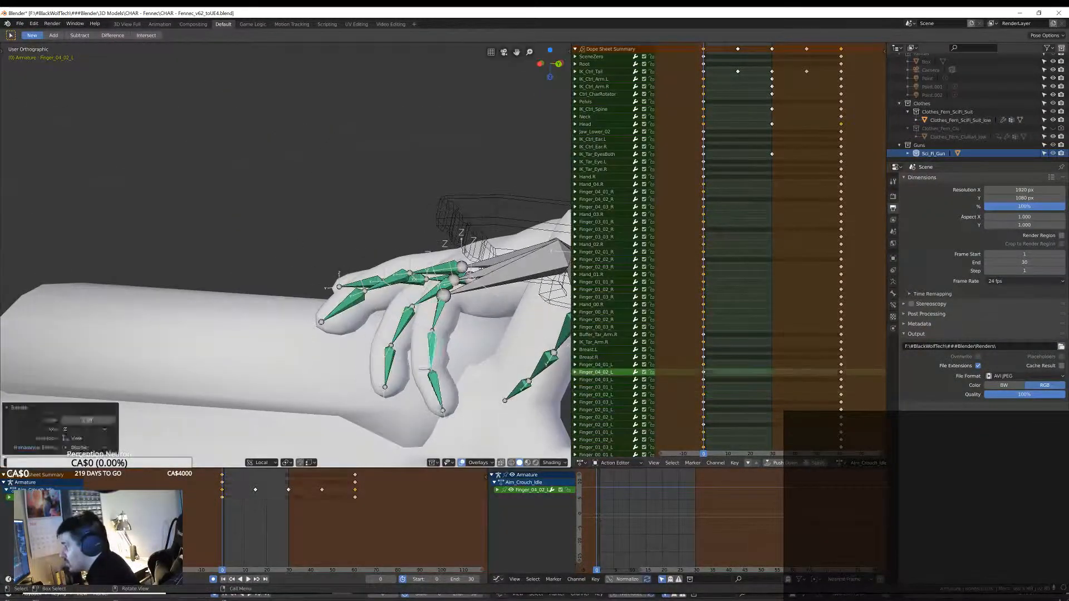
pyautogui.click(451, 380)
pyautogui.click(439, 391)
pyautogui.press('r')
# Bend Finger_03_02_L of the left hand to curl that finger around the gun.
pyautogui.moveTo(446, 384); pyautogui.dragTo(444, 310, button='middle')
pyautogui.scroll(-5, 303, 430)
pyautogui.scroll(5, 329, 339)
pyautogui.click(301, 223)
pyautogui.press('r')
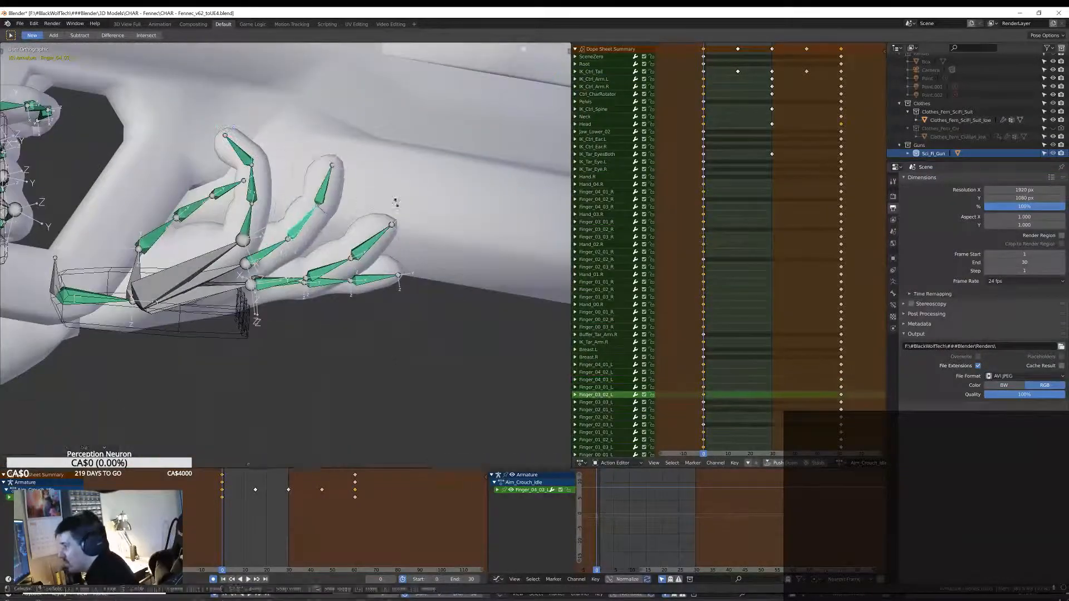
pyautogui.press('r')
pyautogui.click(300, 195)
# Nudge the left arm's rig control slightly to refit the hand to the gun.
pyautogui.scroll(-8, 301, 222)
pyautogui.moveTo(301, 239); pyautogui.dragTo(389, 251, button='middle')
pyautogui.click(406, 295)
pyautogui.press('g')
pyautogui.click(410, 303)
# Rotate the remaining left finger bones one by one to close the hand around the weapon.
pyautogui.moveTo(411, 303); pyautogui.dragTo(372, 308, button='middle')
pyautogui.scroll(8, 312, 274)
pyautogui.click(289, 217)
pyautogui.press('r')
pyautogui.click(284, 223)
pyautogui.press('r')
pyautogui.click(266, 215)
pyautogui.press('r')
pyautogui.scroll(-4, 267, 223)
pyautogui.scroll(4, 335, 278)
pyautogui.click(250, 240)
pyautogui.moveTo(255, 246); pyautogui.dragTo(304, 234, button='middle')
pyautogui.click(301, 228)
pyautogui.press('r')
# Rotate the Neck bone about -21° and the Head bone about -9° to line the face up with the gun.
pyautogui.scroll(-10, 305, 306)
pyautogui.moveTo(306, 306); pyautogui.dragTo(361, 263, button='middle')
pyautogui.click(358, 196)
pyautogui.press('r')
pyautogui.click(365, 206)
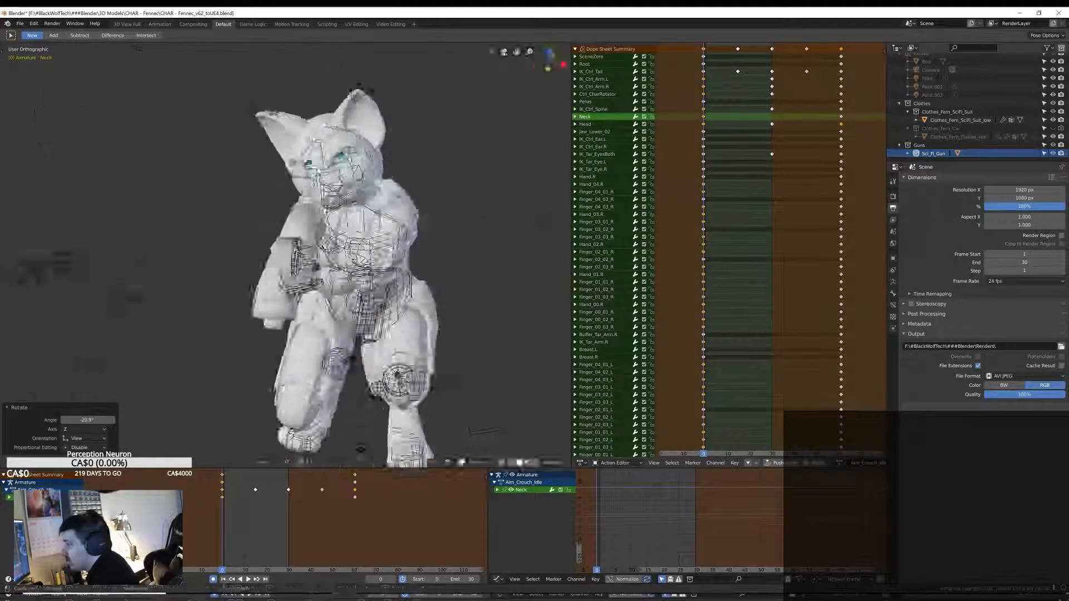
pyautogui.click(351, 149)
pyautogui.press('r')
pyautogui.click(356, 162)
pyautogui.moveTo(356, 162); pyautogui.dragTo(456, 167, button='middle')
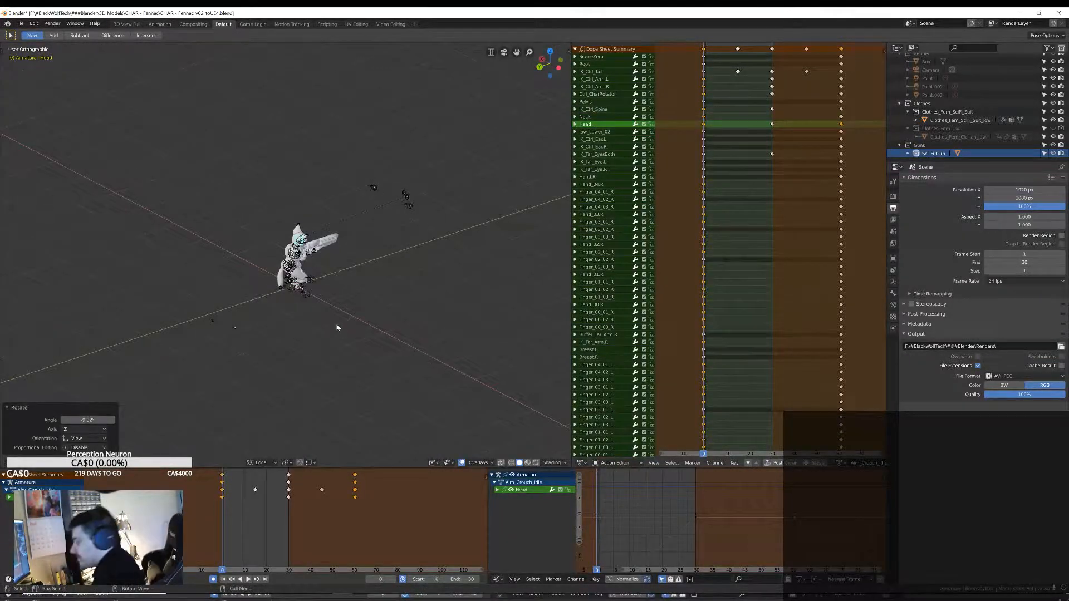
pyautogui.press('Escape')
# Move IK_Tar_EyesBoth about 0.52 m in X and -0.5 m in Z to direct the gaze along the aim.
pyautogui.moveTo(412, 250); pyautogui.dragTo(368, 318, button='middle')
pyautogui.scroll(3, 334, 278)
pyautogui.scroll(-3, 368, 312)
pyautogui.moveTo(410, 282); pyautogui.dragTo(318, 303, button='middle')
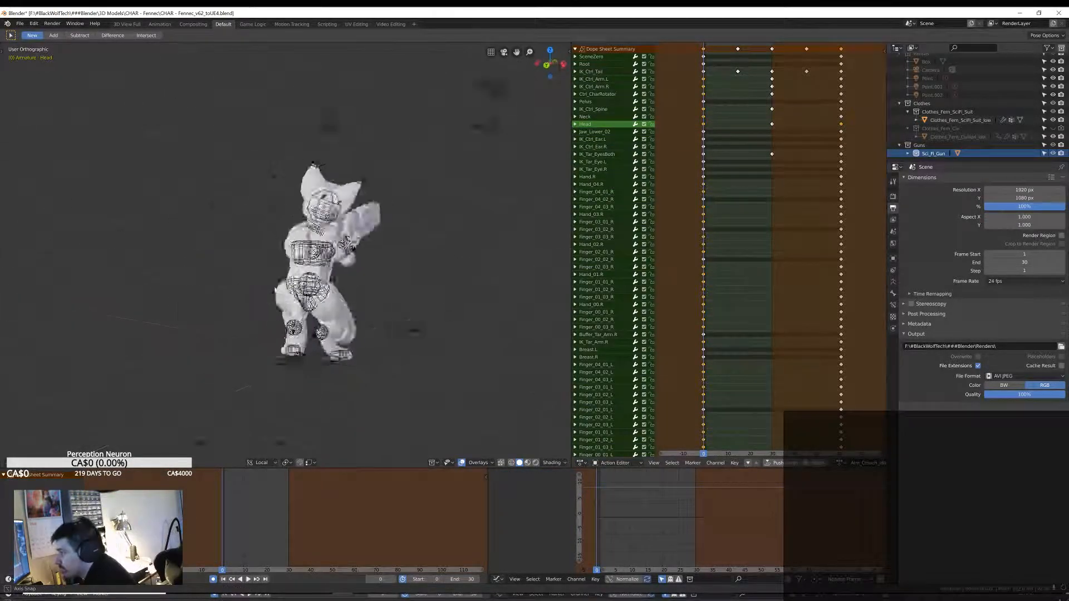
pyautogui.moveTo(359, 289)
pyautogui.mouseDown(button='middle')
pyautogui.moveTo(468, 262)
pyautogui.moveTo(366, 298)
pyautogui.mouseUp(button='middle')
pyautogui.click(247, 168)
pyautogui.press('KP_1')
pyautogui.scroll(3, 356, 223)
pyautogui.press('g')
pyautogui.click(462, 223)
pyautogui.scroll(-6, 445, 250)
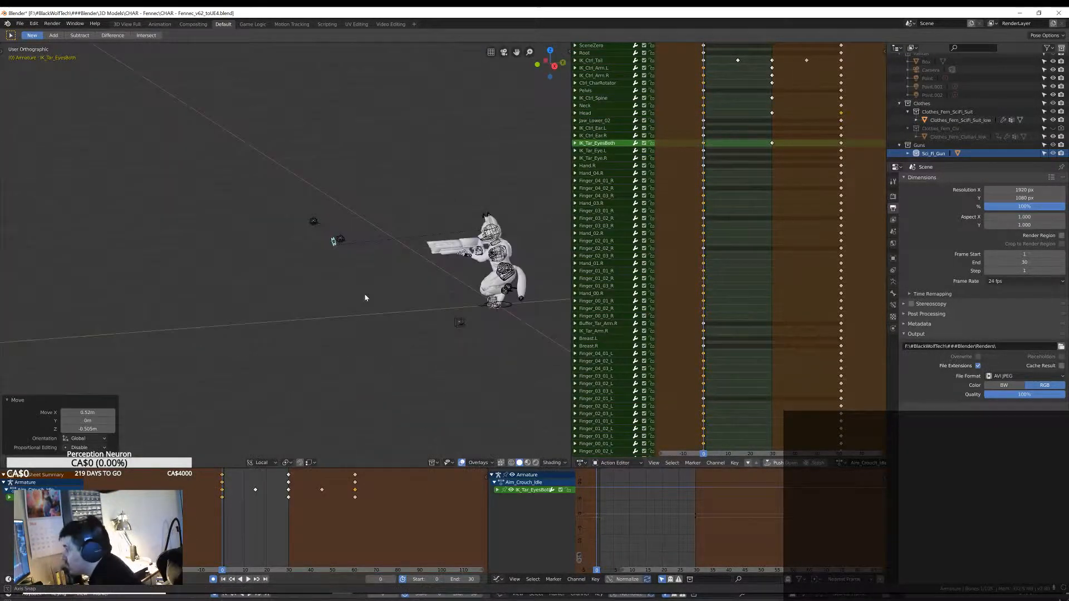
# Set the scene's end frame to 60.
pyautogui.scroll(6, 299, 305)
pyautogui.moveTo(299, 305); pyautogui.dragTo(657, 167, button='middle')
pyautogui.click(738, 59)
pyautogui.moveTo(738, 53); pyautogui.dragTo(723, 65, button='middle')
pyautogui.scroll(-1, 724, 66)
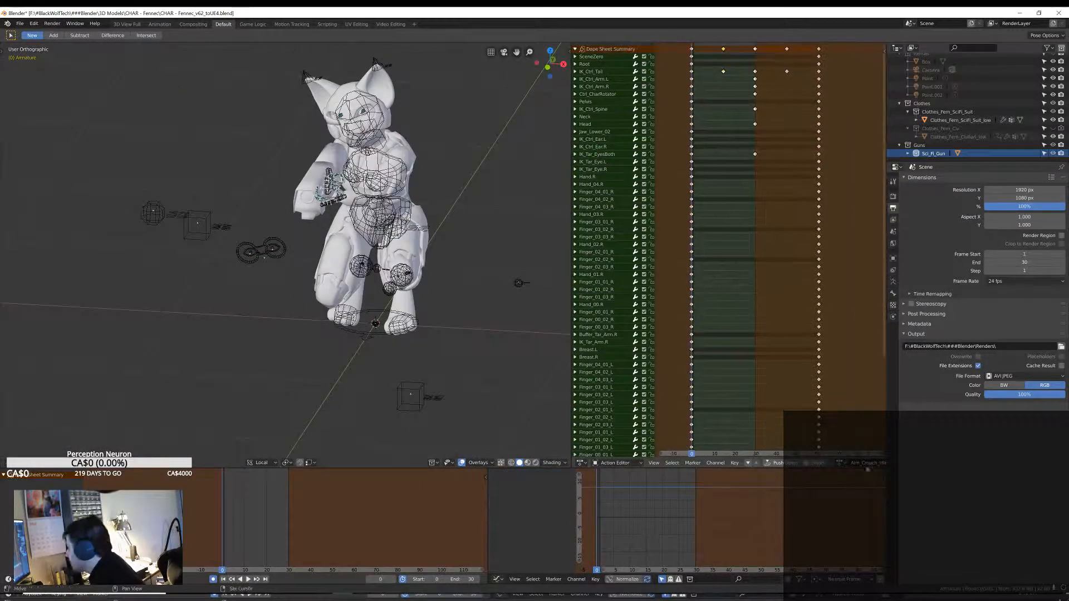
pyautogui.click(841, 463)
pyautogui.click(840, 413)
pyautogui.doubleClick(1024, 262)
pyautogui.write('60')
pyautogui.press('Return')
# Move a rig control beside the character to refine the crouched aiming pose.
pyautogui.moveTo(356, 278); pyautogui.dragTo(267, 272, button='middle')
pyautogui.click(446, 227)
pyautogui.click(300, 226)
pyautogui.click(304, 234)
pyautogui.moveTo(304, 234); pyautogui.dragTo(250, 301, button='middle')
pyautogui.click(245, 249)
pyautogui.press('g')
pyautogui.click(314, 222)
pyautogui.click(374, 370)
# Hide the armature and examine the bare character holding the gun.
pyautogui.moveTo(339, 305); pyautogui.dragTo(123, 303, button='middle')
pyautogui.scroll(-4, 389, 304)
pyautogui.scroll(5, 1003, 106)
pyautogui.click(1053, 75)
pyautogui.moveTo(393, 310); pyautogui.dragTo(501, 279, button='middle')
# Duplicate the starting pose keys to frame 60 and save the file as CHAR - Fennec_v63_toUE4.blend.
pyautogui.hotkey('shift', 'd')
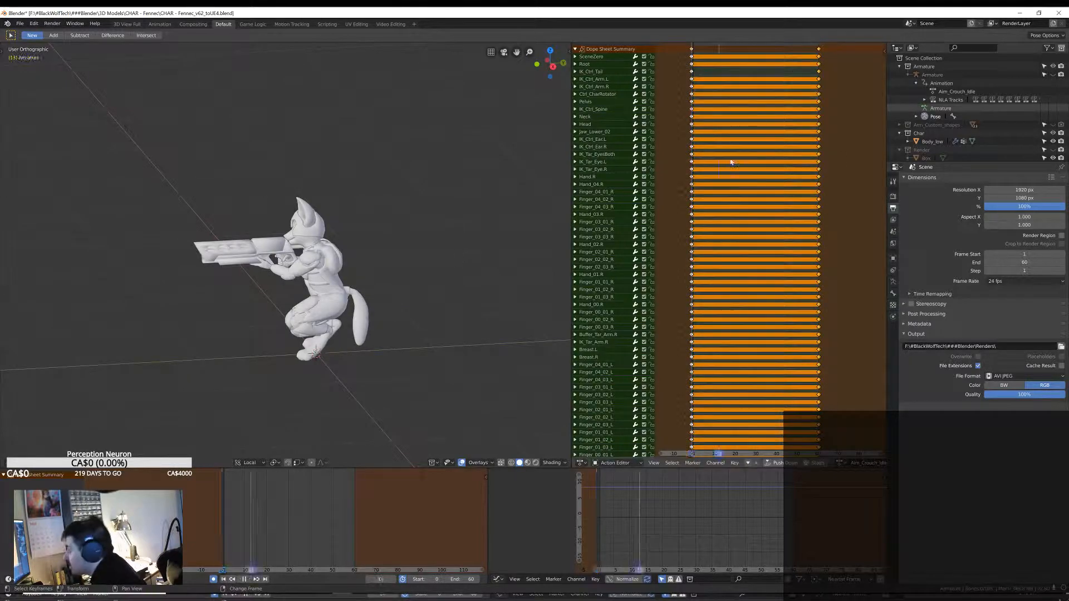
pyautogui.hotkey('ctrl', 'shift', 's')
# Make the armature visible again and clear the selection.
pyautogui.click(1047, 63)
pyautogui.click(1053, 74)
pyautogui.hotkey('alt', 'a')
pyautogui.scroll(4, 401, 287)
pyautogui.moveTo(390, 286); pyautogui.dragTo(329, 290, button='middle')
pyautogui.scroll(-5, 490, 287)
pyautogui.press('KP_3')
pyautogui.scroll(4, 329, 289)
# Key Ctrl_CharRotator at frame 30 and play the animation to check the idle motion.
pyautogui.click(755, 454)
pyautogui.press('KP_1')
pyautogui.press('KP_3')
pyautogui.press('a')
pyautogui.click(248, 464)
pyautogui.hotkey('shift', 'Left')
pyautogui.press('space')
pyautogui.moveTo(184, 357); pyautogui.dragTo(507, 341, button='middle')
pyautogui.press('space')
# Sway IK_Ctrl_Tail to opposite sides at frames 15 and 45, moving it about -0.08 m in X at frame 45.
pyautogui.click(348, 413)
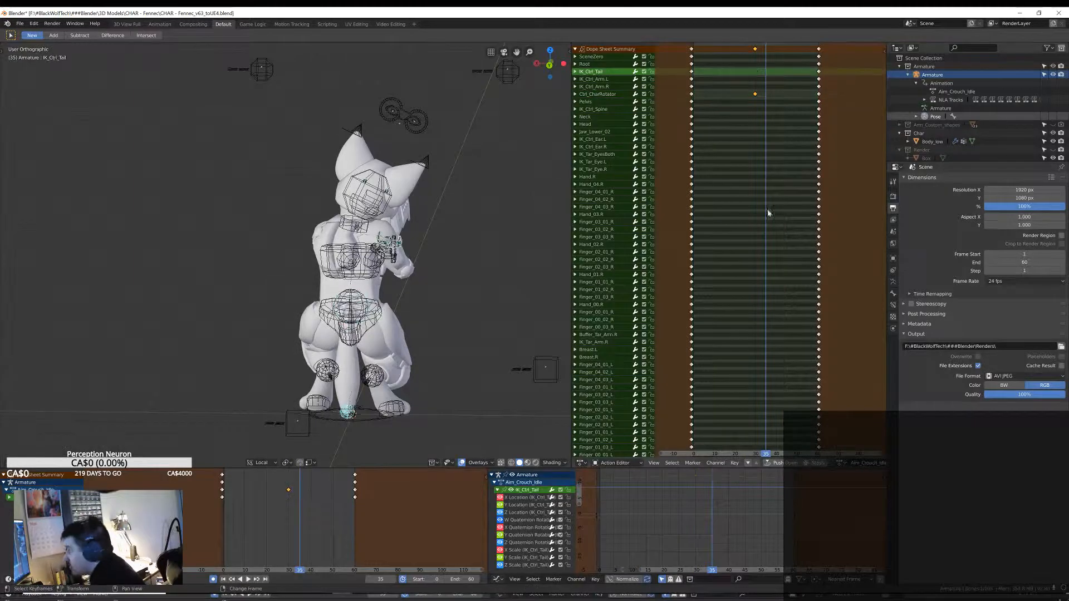
pyautogui.press('KP_1')
pyautogui.press('ctrl+KP_1')
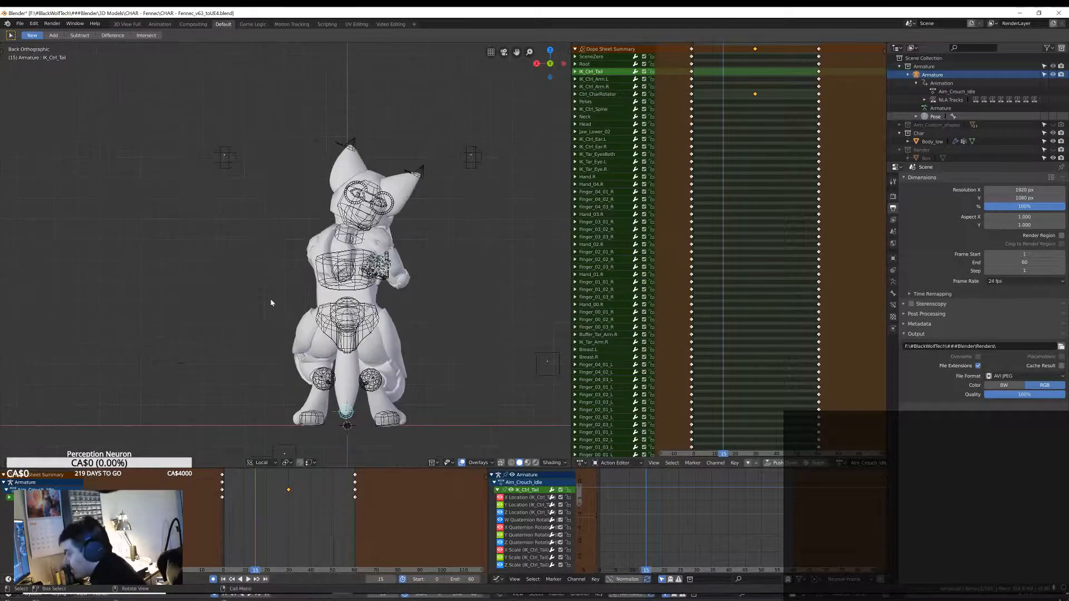
pyautogui.rightClick(788, 263)
pyautogui.press('g')
pyautogui.click(356, 409)
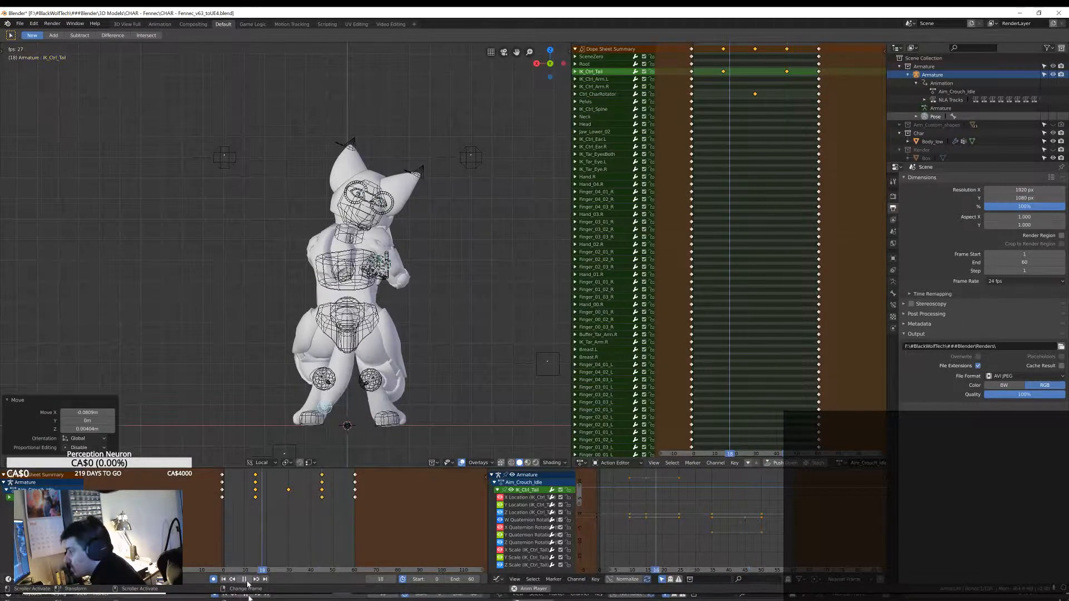
# Play and scrub the crouch idle from several angles to check the tail and body motion.
pyautogui.press('KP_3')
pyautogui.scroll(-3, 358, 331)
pyautogui.moveTo(358, 332); pyautogui.dragTo(291, 325, button='middle')
pyautogui.scroll(2, 369, 300)
pyautogui.moveTo(412, 239); pyautogui.dragTo(495, 245, button='middle')
pyautogui.scroll(1, 290, 264)
pyautogui.click(276, 264)
pyautogui.moveTo(429, 290); pyautogui.dragTo(462, 284, button='middle')
pyautogui.click(484, 245)
pyautogui.moveTo(310, 505); pyautogui.dragTo(287, 507, button='right')
pyautogui.moveTo(356, 311); pyautogui.dragTo(267, 303, button='middle')
pyautogui.moveTo(286, 506); pyautogui.dragTo(230, 509, button='right')
pyautogui.scroll(-10, 612, 251)
pyautogui.scroll(10, 612, 250)
# Save the file and load the Crouch_Forward action on the armature.
pyautogui.click(20, 23)
pyautogui.click(34, 86)
pyautogui.click(841, 462)
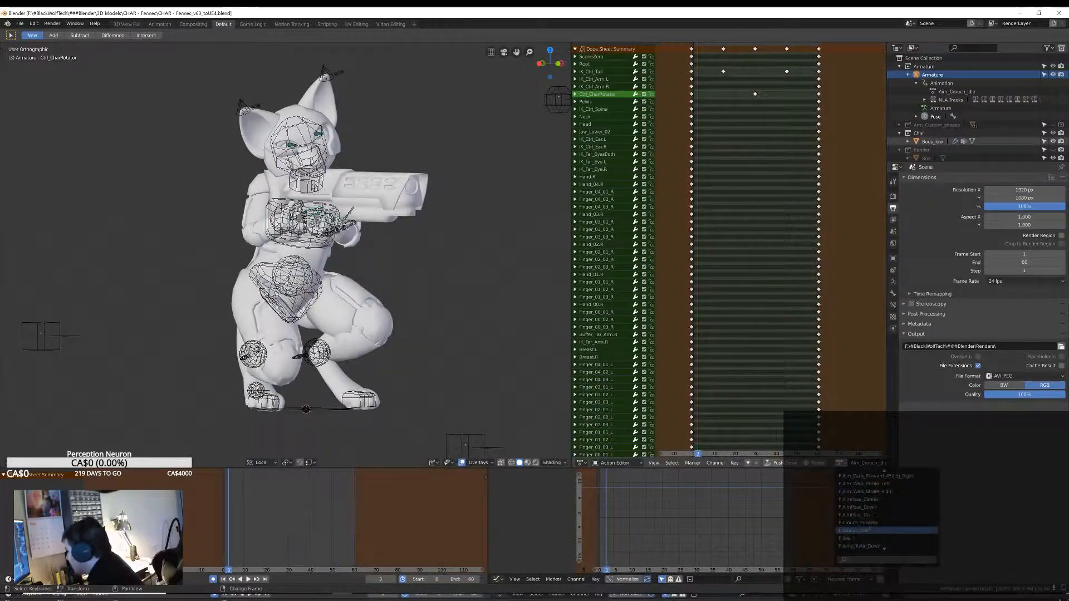
pyautogui.click(868, 523)
# Set up Aim_Crouch_Forward as the active action in a widened Action Editor and return to frame 0.
pyautogui.moveTo(696, 245); pyautogui.dragTo(766, 262, button='right')
pyautogui.moveTo(571, 431); pyautogui.dragTo(468, 434)
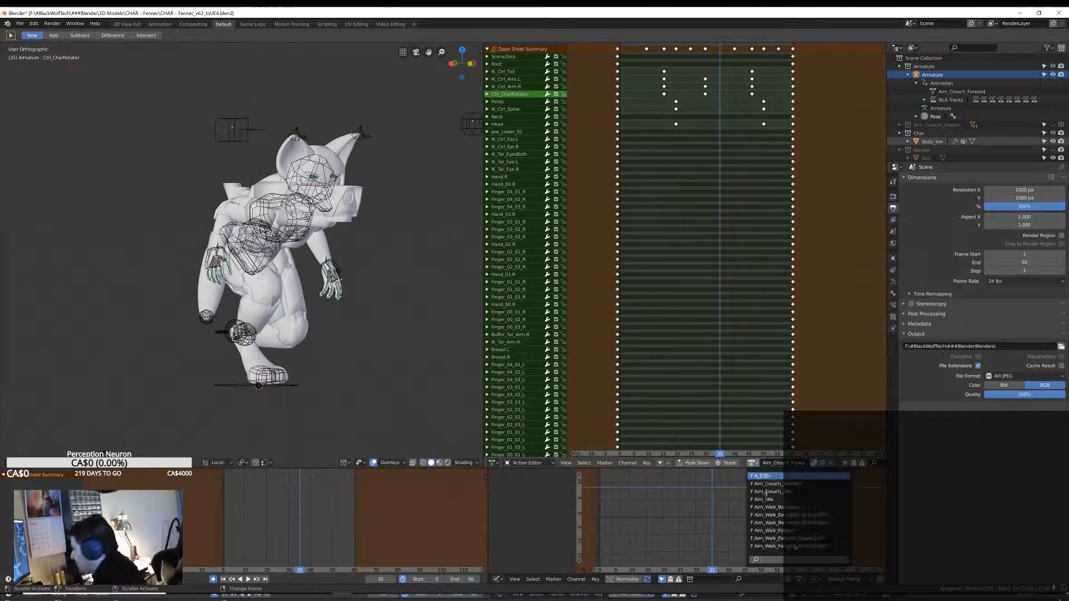
pyautogui.click(766, 485)
pyautogui.moveTo(657, 440); pyautogui.dragTo(591, 412, button='right')
# Move and rotate the upper-body controls in side view to start the Aim_Crouch_Forward pose.
pyautogui.moveTo(403, 372); pyautogui.dragTo(362, 234, button='middle')
pyautogui.click(323, 195)
pyautogui.press('KP_3')
pyautogui.press('g')
pyautogui.click(429, 147)
pyautogui.click(365, 233)
pyautogui.press('r')
pyautogui.click(367, 183)
# Rotate the Neck bone to raise the head behind the gun.
pyautogui.click(287, 166)
pyautogui.press('r')
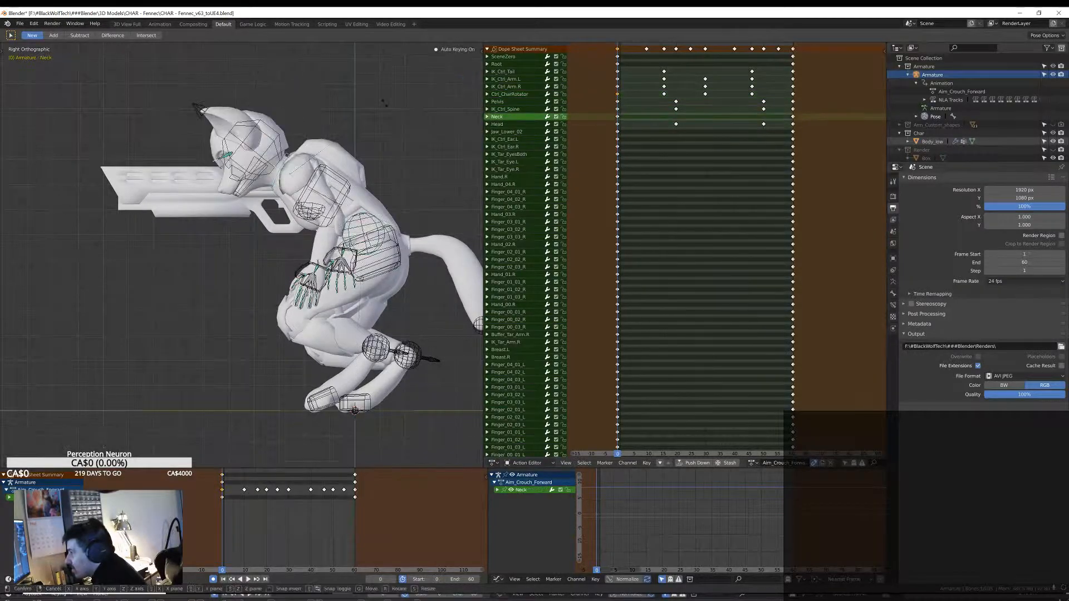
pyautogui.moveTo(329, 89); pyautogui.dragTo(279, 296, button='middle')
pyautogui.press('KP_1')
pyautogui.press('KP_3')
pyautogui.press('KP_1')
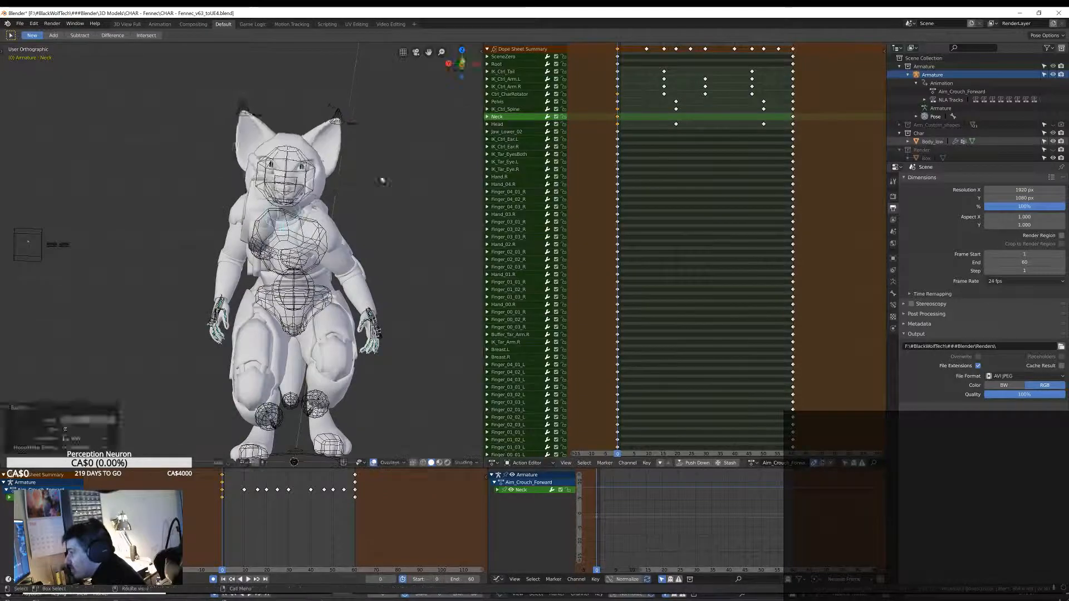
# Move the rig control in front of the character about -0.21 m in Y and 0.09 m in Z.
pyautogui.click(424, 244)
pyautogui.press('KP_3')
pyautogui.press('g')
pyautogui.click(437, 256)
pyautogui.press('KP_1')
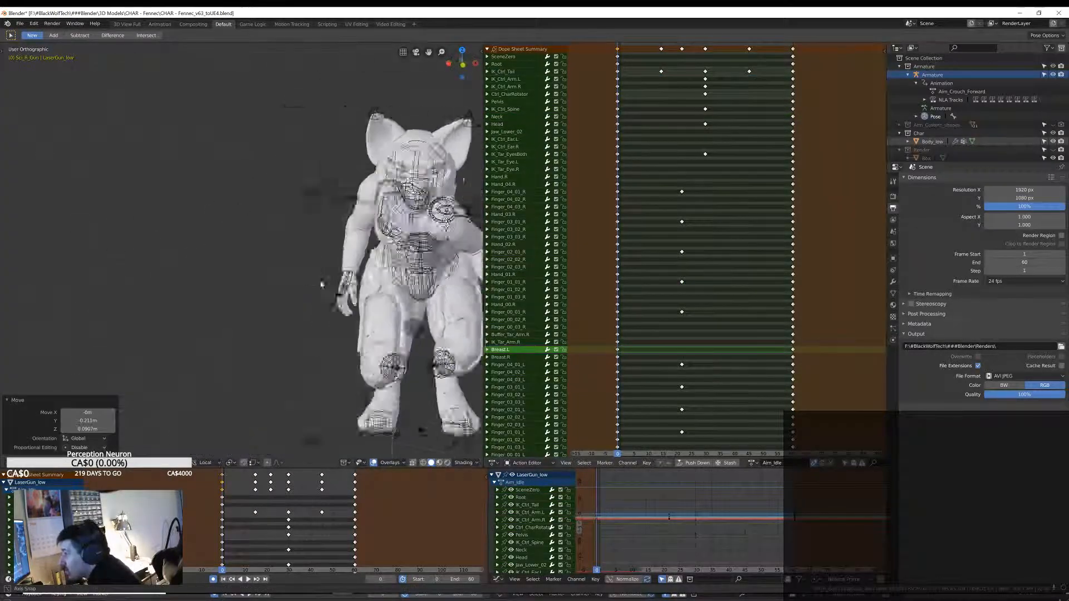
# Rotate the Neck and Head bones further to align the face with the gun's line of aim.
pyautogui.moveTo(323, 283); pyautogui.dragTo(200, 290, button='middle')
pyautogui.click(295, 206)
pyautogui.press('r')
pyautogui.click(393, 256)
pyautogui.click(304, 167)
pyautogui.press('KP_1')
pyautogui.press('r')
pyautogui.click(390, 245)
# Move the laser gun in side view to line it up with the character's shoulder and face.
pyautogui.moveTo(250, 206); pyautogui.dragTo(368, 206, button='middle')
pyautogui.click(372, 202)
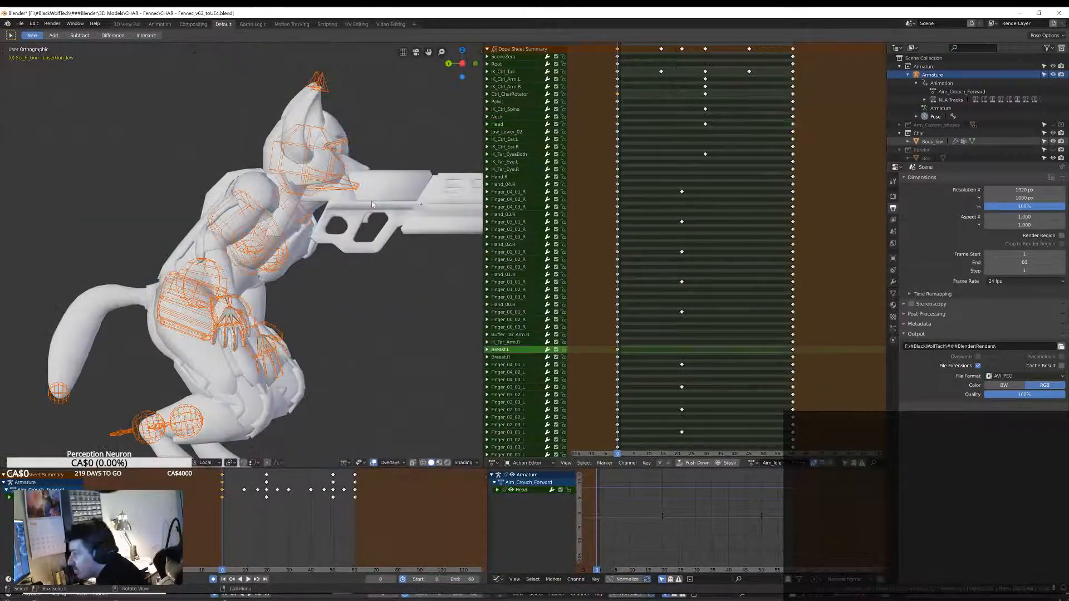
pyautogui.press('KP_3')
pyautogui.press('g')
pyautogui.click(445, 206)
# Move the right arm target IK_Tar_Arm.R about -0.41 m in Y and -0.01 m in Z.
pyautogui.press('KP_1')
pyautogui.moveTo(449, 258); pyautogui.dragTo(329, 278, button='middle')
pyautogui.click(250, 310)
pyautogui.press('KP_3')
pyautogui.press('g')
pyautogui.moveTo(424, 222); pyautogui.dragTo(340, 368, button='middle')
pyautogui.click(357, 226)
pyautogui.click(269, 351)
pyautogui.moveTo(270, 351); pyautogui.dragTo(312, 373, button='middle')
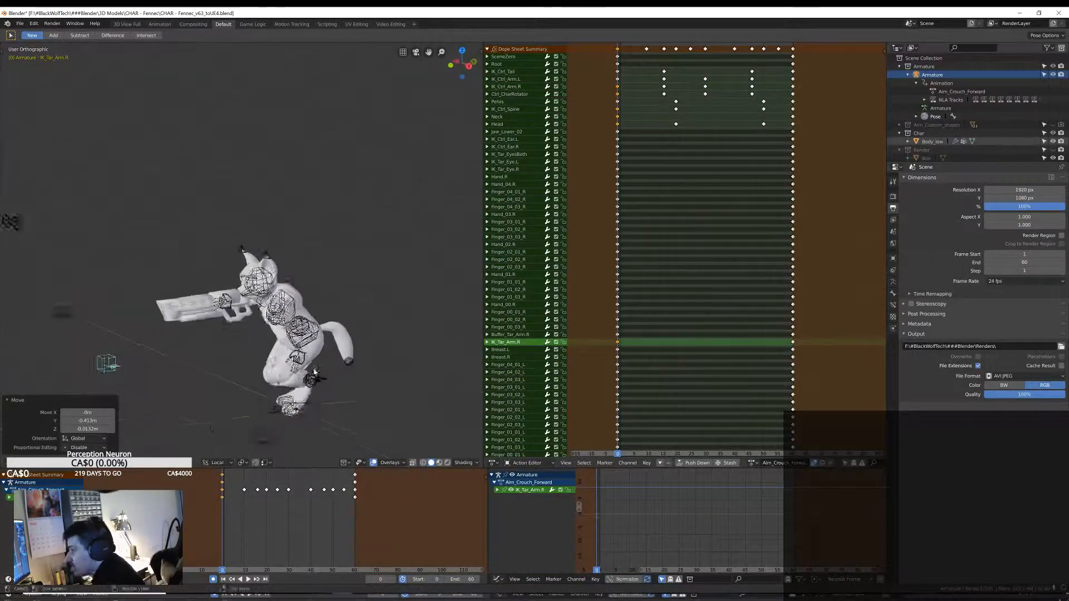
# Rotate the control near the character's right arm and select the right arm target in front view.
pyautogui.scroll(7, 278, 317)
pyautogui.click(267, 329)
pyautogui.press('r')
pyautogui.click(334, 278)
pyautogui.moveTo(311, 295); pyautogui.dragTo(326, 313, button='middle')
pyautogui.press('KP_1')
pyautogui.scroll(-8, 278, 320)
pyautogui.click(100, 332)
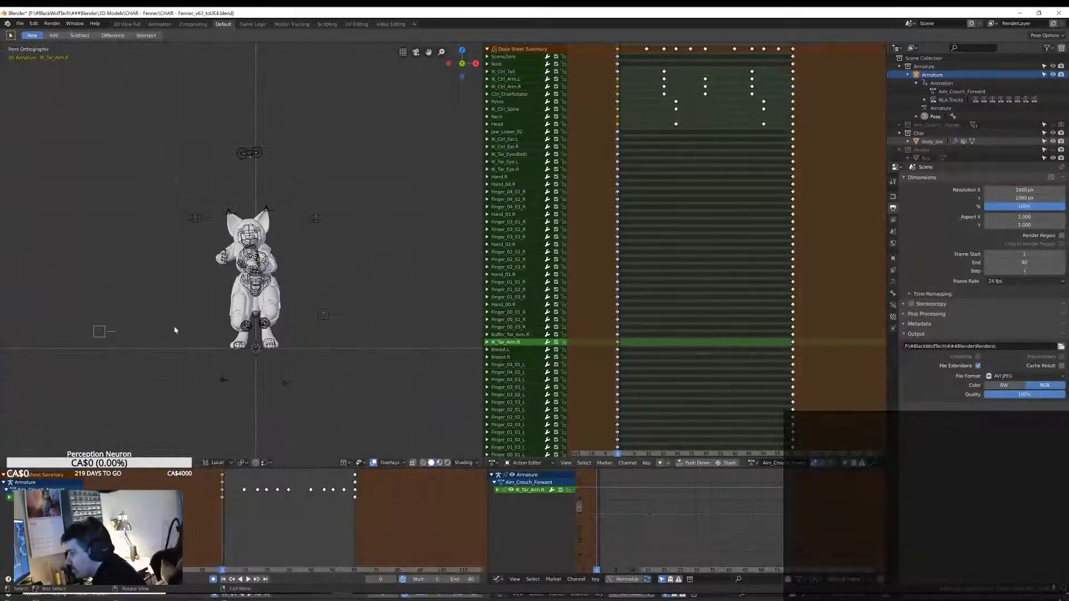
# Rotate the IK_Ctrl_Arm.R control in front view to turn the right hand toward the gun.
pyautogui.press('KP_1')
pyautogui.scroll(5, 223, 267)
pyautogui.click(220, 268)
pyautogui.moveTo(268, 278); pyautogui.dragTo(401, 289, button='middle')
pyautogui.scroll(5, 223, 267)
pyautogui.press('r')
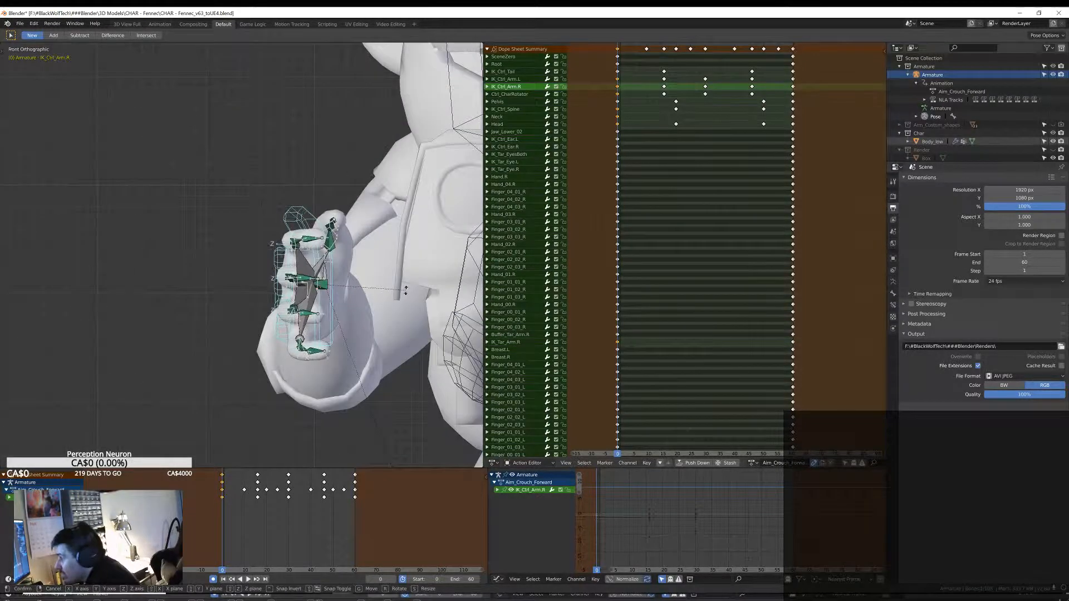
pyautogui.click(405, 291)
# Refine the rotation of IK_Ctrl_Arm.R in the front and top views so the palm faces the grip.
pyautogui.press('KP_7')
pyautogui.press('KP_3')
pyautogui.press('KP_1')
pyautogui.scroll(4, 372, 336)
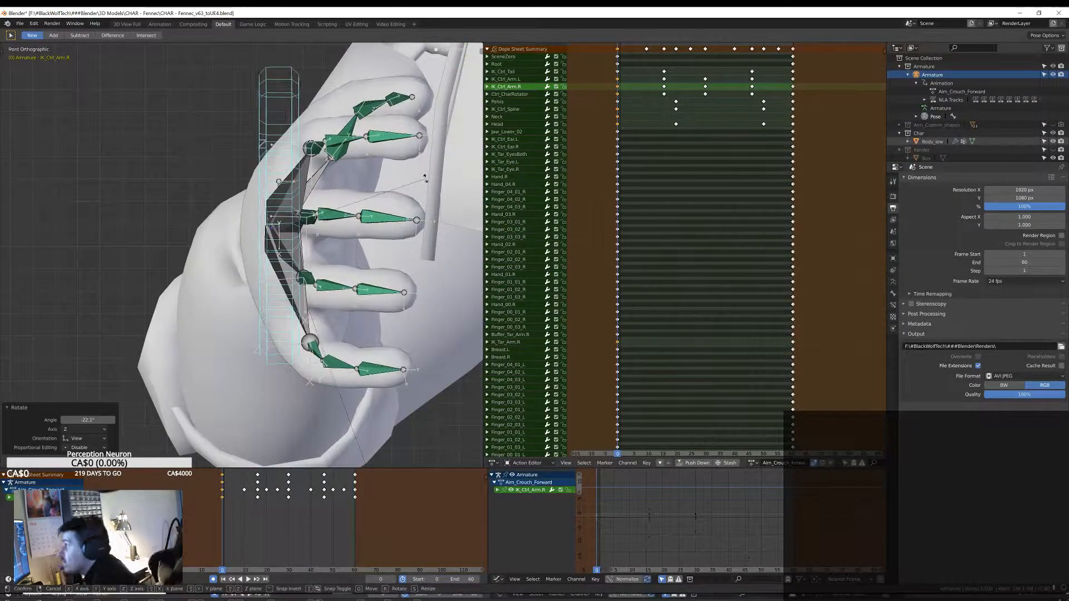
pyautogui.click(425, 178)
pyautogui.press('KP_7')
pyautogui.press('r')
pyautogui.moveTo(395, 217); pyautogui.dragTo(334, 223, button='middle')
pyautogui.scroll(-8, 278, 250)
pyautogui.scroll(5, 278, 251)
# Move IK_Ctrl_Arm.R toward the gun in side view, and about 0.08 m in X and 0.008 m in Z in front view.
pyautogui.click(251, 234)
pyautogui.click(228, 236)
pyautogui.moveTo(305, 308); pyautogui.dragTo(357, 227, button='middle')
pyautogui.click(241, 264)
pyautogui.press('KP_3')
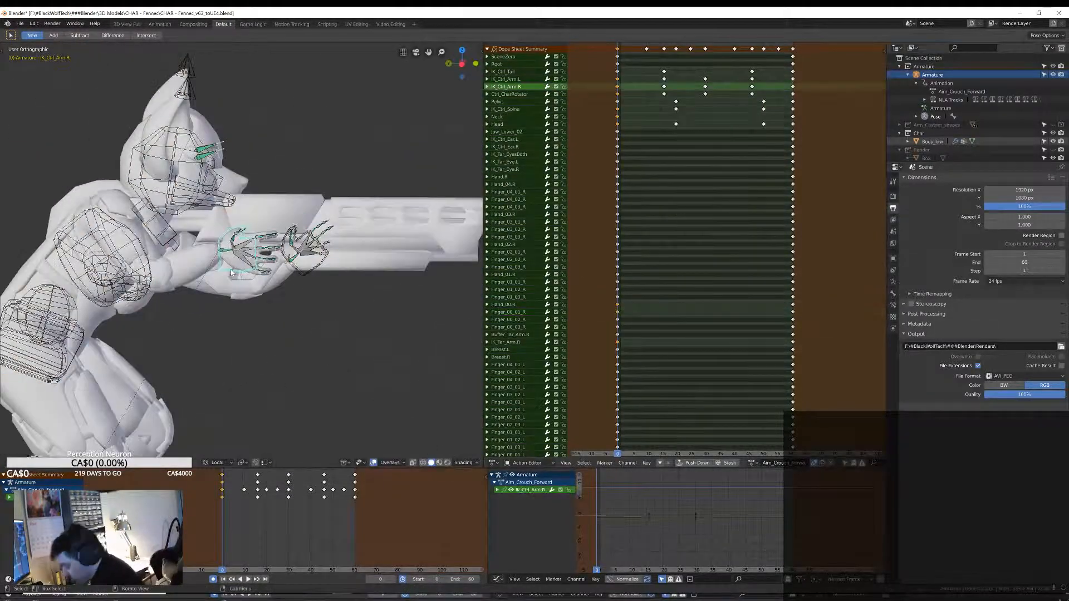
pyautogui.press('g')
pyautogui.click(365, 251)
pyautogui.press('KP_1')
pyautogui.press('g')
pyautogui.click(390, 295)
# Fine-tune the position of IK_Ctrl_Arm.R in side view so the right hand meets the gun's grip.
pyautogui.press('KP_7')
pyautogui.press('KP_Decimal')
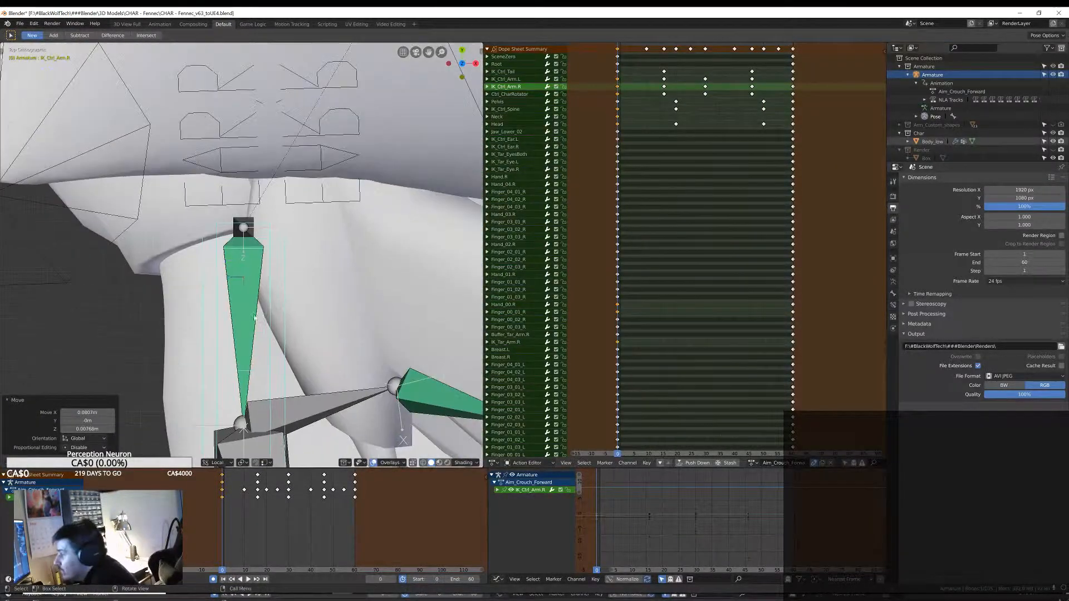
pyautogui.scroll(-10, 363, 310)
pyautogui.moveTo(363, 310); pyautogui.dragTo(370, 245, button='middle')
pyautogui.scroll(6, 369, 245)
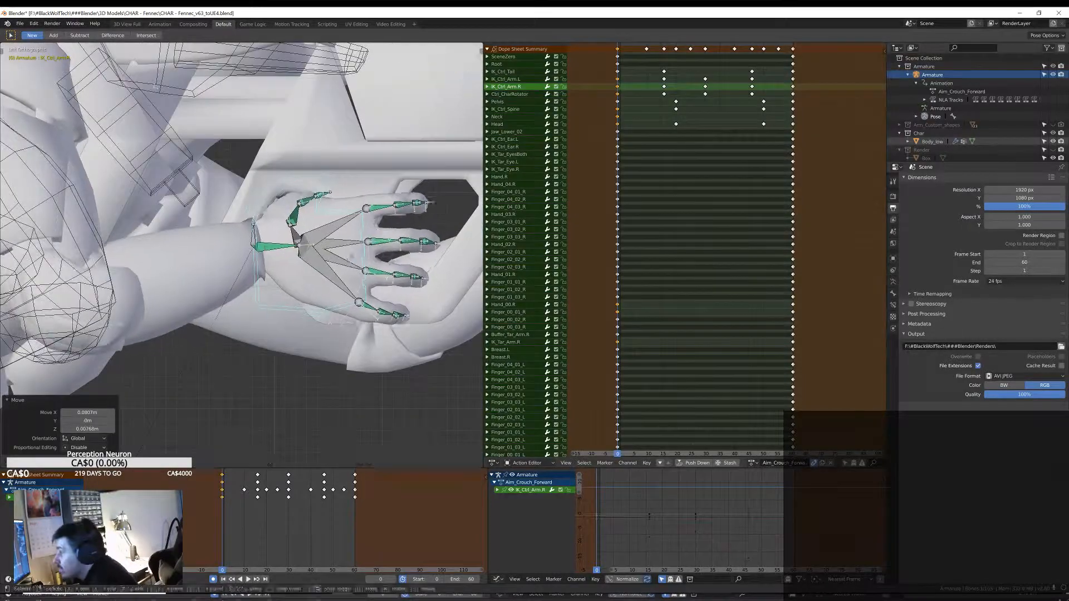
pyautogui.press('KP_3')
pyautogui.press('g')
pyautogui.click(388, 351)
# Rotate the first finger bones of the right hand to start curling them around the grip.
pyautogui.press('ctrl+KP_3')
pyautogui.click(342, 245)
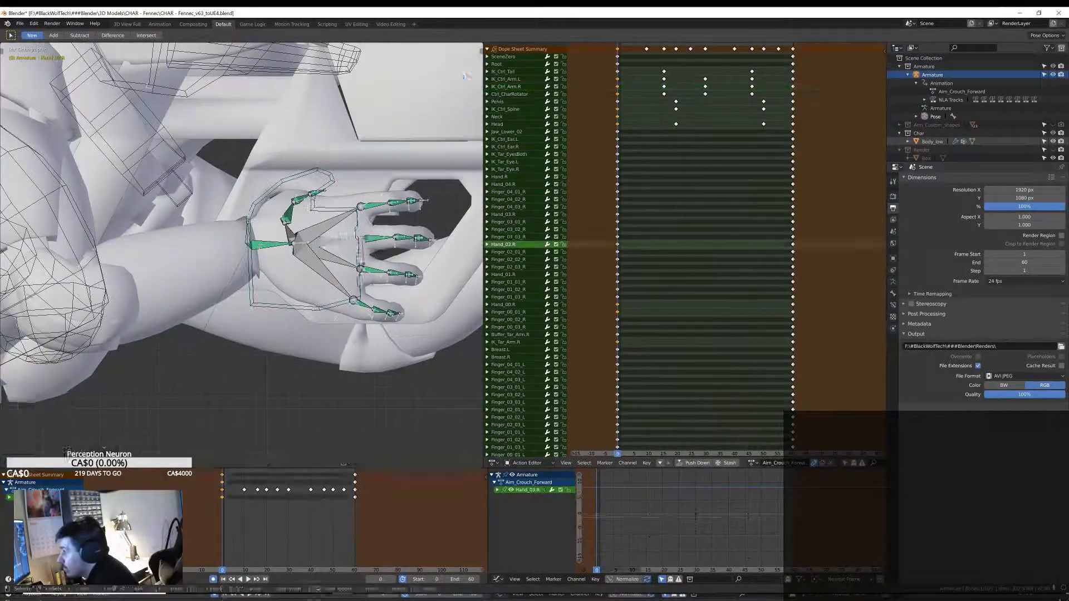
pyautogui.moveTo(342, 266); pyautogui.dragTo(389, 215, button='middle')
pyautogui.click(363, 231)
pyautogui.press('ctrl+KP_7')
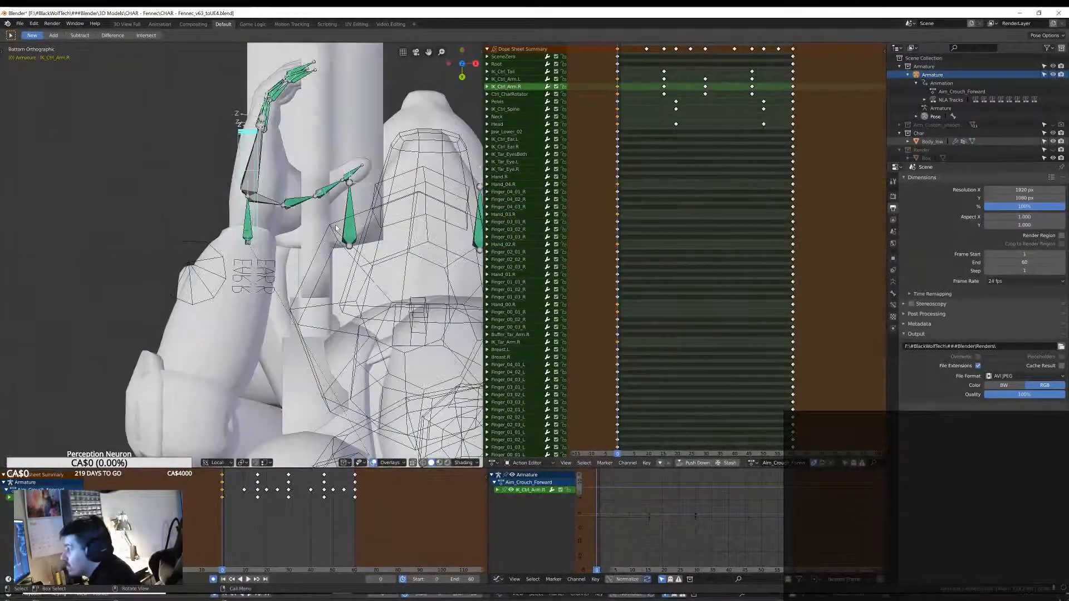
pyautogui.press('KP_3')
pyautogui.scroll(3, 328, 187)
pyautogui.press('ctrl+KP_3')
pyautogui.click(355, 361)
pyautogui.click(350, 285)
pyautogui.press('r')
pyautogui.moveTo(356, 281); pyautogui.dragTo(138, 319, button='middle')
# Curl more right-hand finger bones around the grip, rotating the fingertip bone Finger_01_03_R about 29 degrees.
pyautogui.keyDown('shift'); pyautogui.click(290, 292); pyautogui.keyUp('shift')
pyautogui.keyDown('shift'); pyautogui.click(283, 245); pyautogui.keyUp('shift')
pyautogui.press('r')
pyautogui.click(192, 226)
pyautogui.press('r')
pyautogui.click(204, 217)
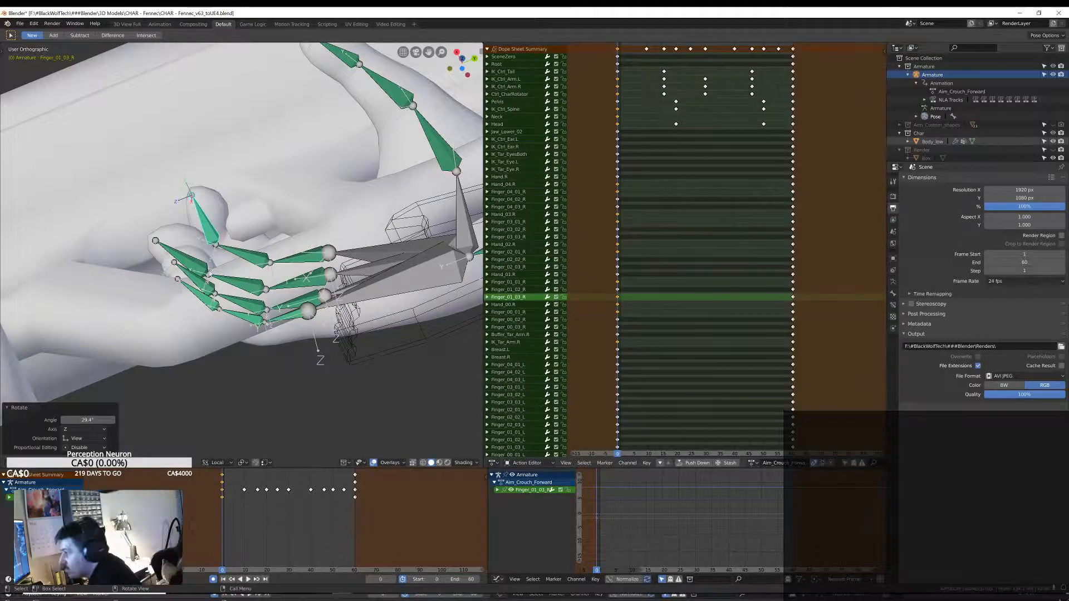
# Rotate the neighbouring right-hand finger joints to close the fingers around the grip.
pyautogui.moveTo(182, 290); pyautogui.dragTo(234, 245, button='middle')
pyautogui.click(259, 262)
pyautogui.moveTo(334, 234); pyautogui.dragTo(380, 205, button='middle')
pyautogui.click(273, 276)
pyautogui.press('r')
pyautogui.click(290, 267)
pyautogui.press('r')
pyautogui.moveTo(312, 223); pyautogui.dragTo(334, 168, button='middle')
# Adjust the rotation of individual right-hand finger bones to even out the curl.
pyautogui.click(278, 289)
pyautogui.click(248, 273)
pyautogui.press('r')
pyautogui.click(268, 262)
pyautogui.click(253, 239)
pyautogui.press('r')
pyautogui.click(244, 250)
# Refine the right hand's grip by selecting and rotating the remaining bones around the Finger_03 joints.
pyautogui.click(245, 228)
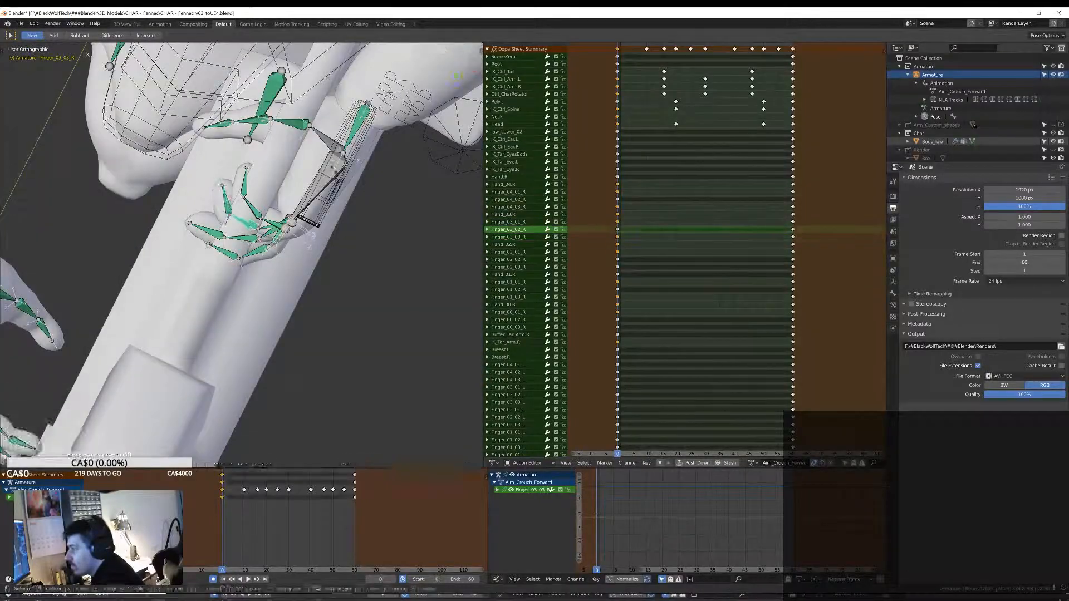
pyautogui.click(245, 206)
pyautogui.moveTo(290, 223); pyautogui.dragTo(424, 350, button='middle')
pyautogui.click(239, 212)
pyautogui.click(278, 239)
pyautogui.scroll(-10, 334, 257)
pyautogui.scroll(8, 312, 267)
pyautogui.click(306, 320)
pyautogui.press('r')
# Move the left arm target IK_Tar_Arm.L about -0.2 m in X and slightly downward.
pyautogui.scroll(-5, 351, 329)
pyautogui.scroll(-4, 334, 312)
pyautogui.moveTo(334, 312); pyautogui.dragTo(233, 301, button='middle')
pyautogui.click(221, 295)
pyautogui.press('g')
pyautogui.click(227, 316)
pyautogui.scroll(-8, 223, 323)
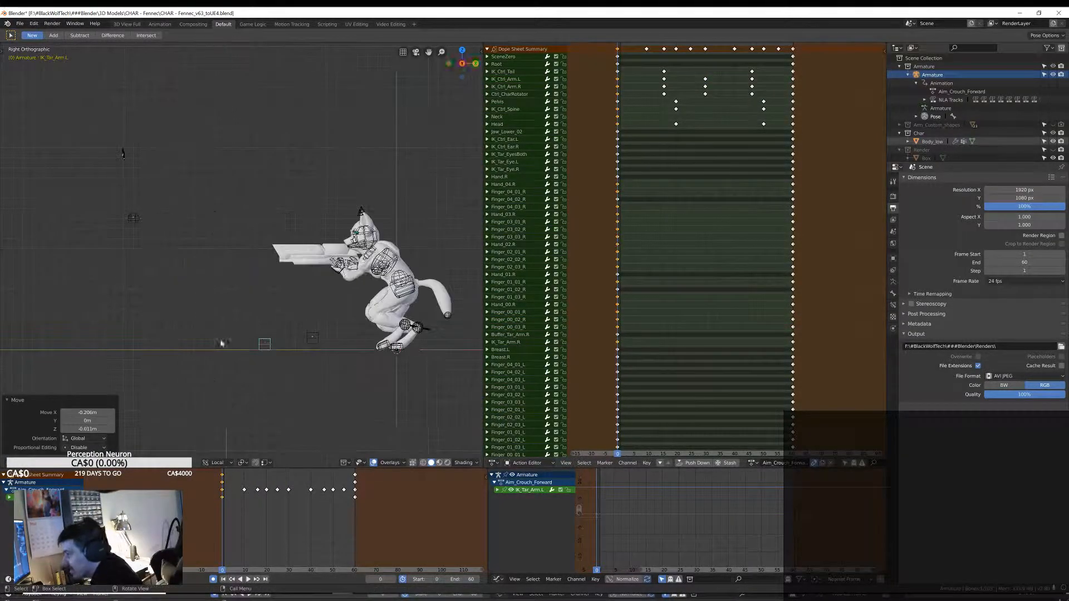
# Rotate the left hand control IK_Ctrl_Arm.L and move it about -0.08 m in Y beneath the gun barrel.
pyautogui.scroll(8, 356, 340)
pyautogui.moveTo(305, 352); pyautogui.dragTo(390, 351, button='middle')
pyautogui.click(334, 345)
pyautogui.press('r')
pyautogui.press('g')
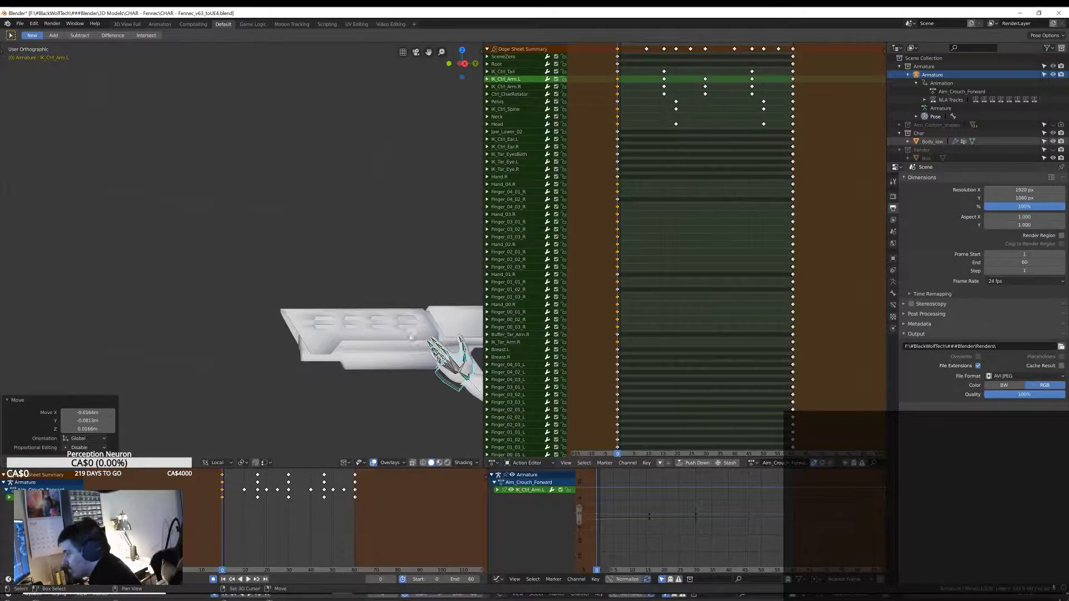
# Rotate and reposition the left hand control IK_Ctrl_Arm.L so the palm supports the underside of the gun barrel.
pyautogui.press('r')
pyautogui.moveTo(312, 323); pyautogui.dragTo(276, 365, button='middle')
pyautogui.press('g')
pyautogui.click(335, 248)
pyautogui.press('r')
pyautogui.click(334, 311)
pyautogui.press('g')
pyautogui.click(248, 229)
# Rotate the first left-hand finger bones to start curling the fingers around the gun barrel.
pyautogui.scroll(5, 273, 363)
pyautogui.click(323, 314)
pyautogui.click(352, 320)
pyautogui.moveTo(351, 319); pyautogui.dragTo(192, 312, button='middle')
pyautogui.click(190, 285)
pyautogui.press('r')
pyautogui.click(211, 273)
pyautogui.moveTo(234, 251)
pyautogui.mouseDown(button='middle')
pyautogui.moveTo(262, 312)
pyautogui.moveTo(239, 251)
pyautogui.mouseUp(button='middle')
pyautogui.click(190, 285)
pyautogui.press('r')
pyautogui.click(271, 212)
# Rotate further left-hand finger joints, checking the curl from several angles around the barrel.
pyautogui.moveTo(270, 211); pyautogui.dragTo(251, 195, button='middle')
pyautogui.click(178, 243)
pyautogui.press('r')
pyautogui.click(206, 234)
pyautogui.moveTo(206, 234); pyautogui.dragTo(290, 290, button='middle')
pyautogui.scroll(-5, 248, 257)
pyautogui.moveTo(248, 257); pyautogui.dragTo(270, 238, button='middle')
pyautogui.scroll(8, 178, 267)
pyautogui.click(167, 247)
pyautogui.press('r')
pyautogui.click(176, 267)
# Rotate the remaining left-hand finger bones, finishing with Finger_04_02_L turned by -11.5°.
pyautogui.click(245, 234)
pyautogui.click(263, 228)
pyautogui.press('r')
pyautogui.click(267, 251)
pyautogui.click(270, 238)
pyautogui.press('r')
pyautogui.click(359, 248)
pyautogui.moveTo(359, 247); pyautogui.dragTo(380, 255, button='middle')
pyautogui.scroll(-8, 368, 142)
pyautogui.scroll(8, 312, 245)
pyautogui.click(236, 234)
pyautogui.press('r')
pyautogui.click(245, 282)
pyautogui.moveTo(245, 282); pyautogui.dragTo(278, 245, button='middle')
pyautogui.click(278, 208)
pyautogui.scroll(-6, 303, 263)
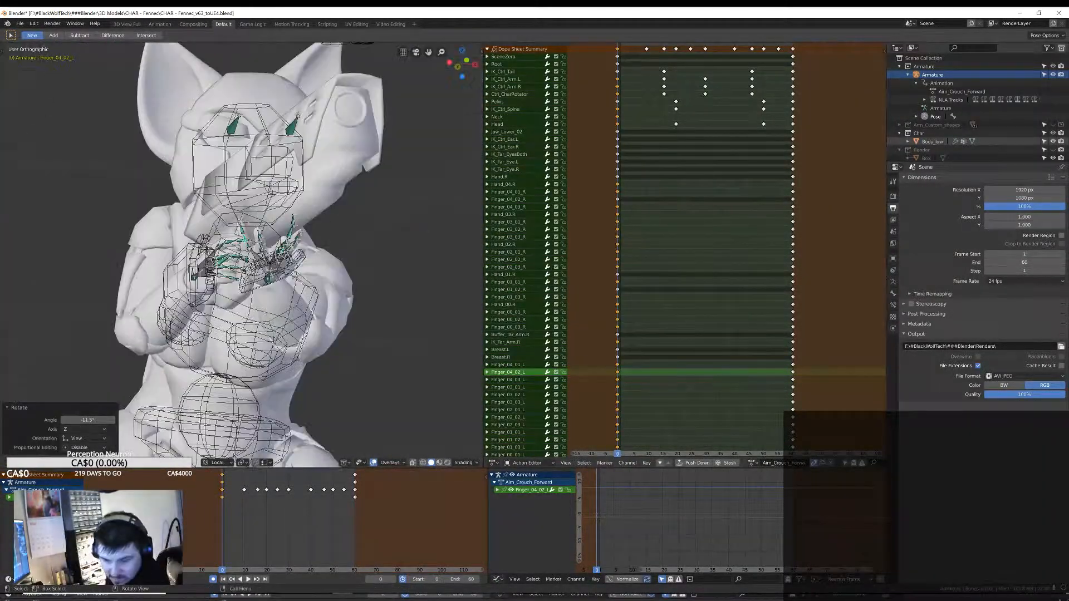
# Check the whole crouched aiming pose from the side at frame 0.
pyautogui.hotkey('alt', 'Tab')
pyautogui.hotkey('alt', 'Tab')
pyautogui.moveTo(334, 311); pyautogui.dragTo(477, 353, button='middle')
pyautogui.moveTo(618, 454)
pyautogui.mouseDown()
pyautogui.moveTo(757, 454)
pyautogui.moveTo(617, 454)
pyautogui.mouseUp()
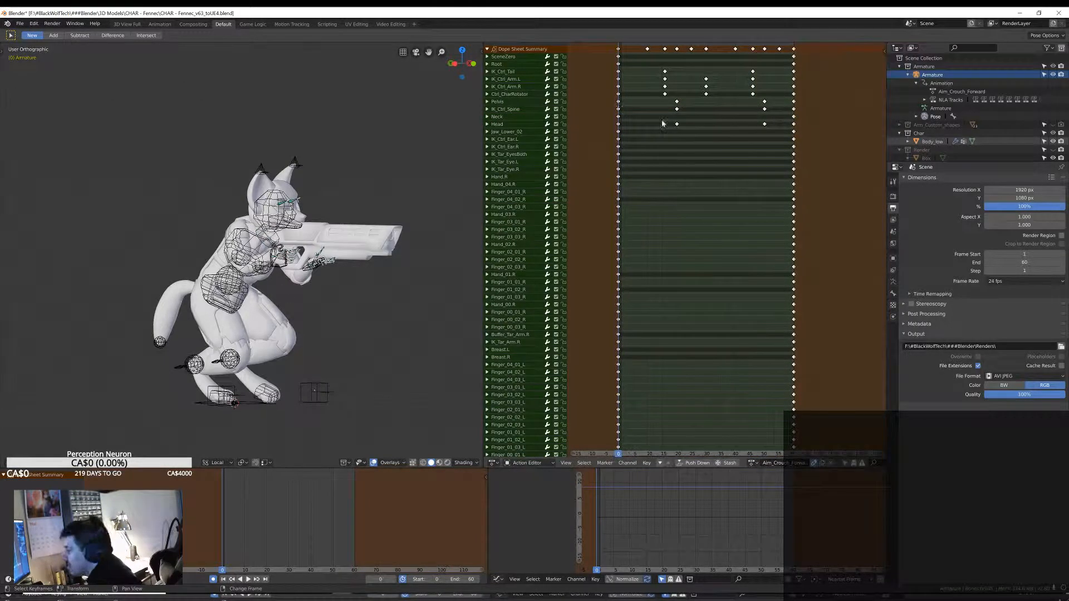
pyautogui.click(775, 110)
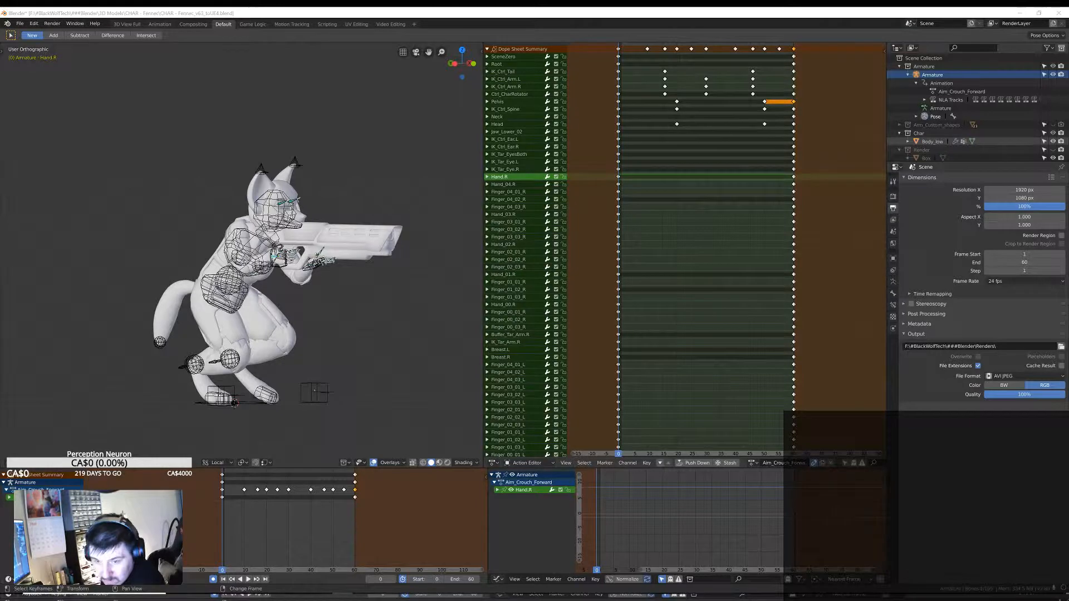
# Examine both hands' grip on the gun up close and look through the action's bone channels, including Root and Hand.R.
pyautogui.moveTo(379, 266); pyautogui.dragTo(346, 268, button='middle')
pyautogui.scroll(-5, 528, 124)
pyautogui.scroll(3, 512, 276)
pyautogui.scroll(2, 512, 277)
pyautogui.scroll(-1, 522, 302)
pyautogui.scroll(-4, 522, 357)
pyautogui.scroll(5, 526, 410)
pyautogui.scroll(6, 267, 268)
pyautogui.click(356, 276)
pyautogui.click(501, 63)
pyautogui.scroll(-5, 514, 341)
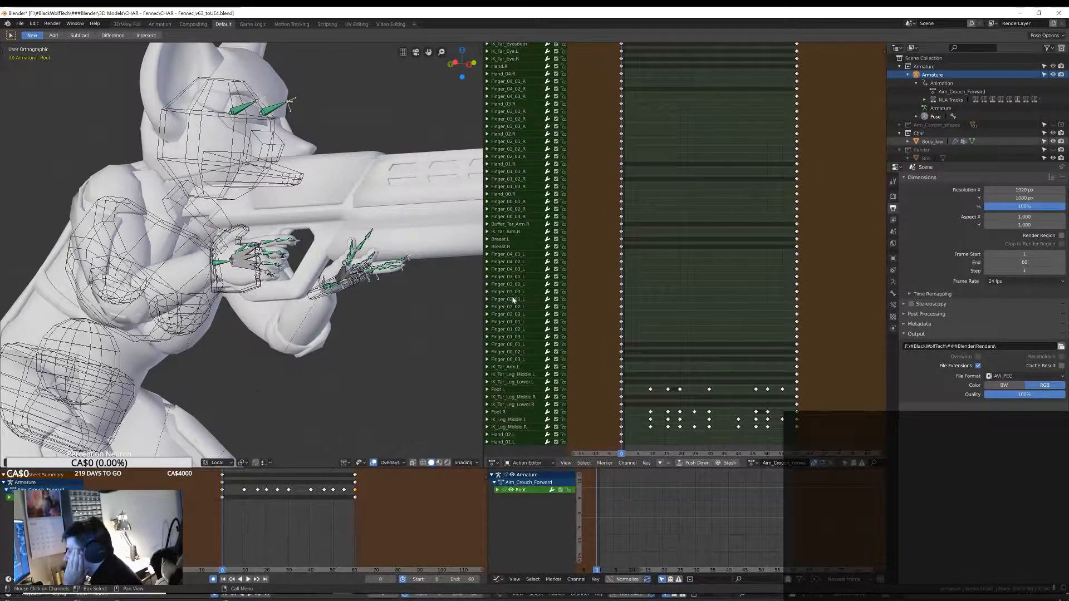
pyautogui.scroll(5, 506, 190)
pyautogui.click(507, 178)
pyautogui.scroll(-5, 524, 199)
pyautogui.click(351, 279)
# Duplicate the frame 0 keys of the bone channels to frame 60 so the action's end pose matches its start.
pyautogui.moveTo(678, 298); pyautogui.dragTo(694, 367, button='middle')
pyautogui.press('a')
pyautogui.press('a')
pyautogui.moveTo(450, 303)
pyautogui.mouseDown(button='middle')
pyautogui.moveTo(434, 320)
pyautogui.moveTo(435, 293)
pyautogui.mouseUp(button='middle')
pyautogui.scroll(-3, 436, 289)
pyautogui.click(269, 275)
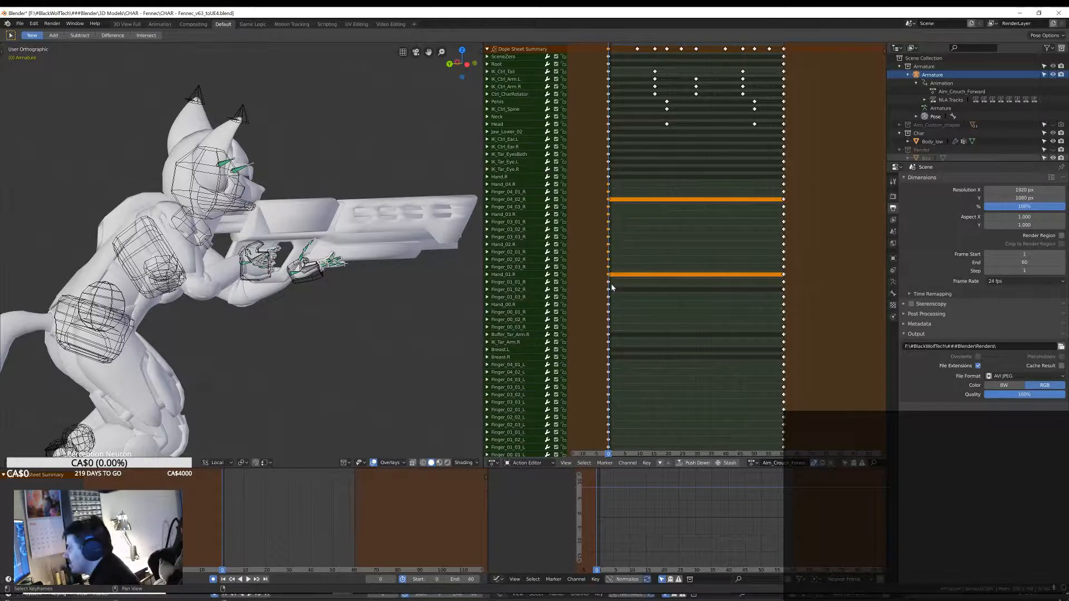
pyautogui.keyDown('shift'); pyautogui.moveTo(608, 403); pyautogui.dragTo(611, 451); pyautogui.keyUp('shift')
pyautogui.moveTo(611, 451); pyautogui.dragTo(648, 302, button='middle')
pyautogui.scroll(-4, 648, 302)
pyautogui.hotkey('shift', 'd')
pyautogui.click(806, 245)
pyautogui.press('a')
pyautogui.keyDown('shift'); pyautogui.moveTo(769, 345); pyautogui.dragTo(644, 348, button='right'); pyautogui.keyUp('shift')
# Move the Ctrl_CharRotator control at frame 15 by about 0.008 m in Y and -0.006 m in Z in side view.
pyautogui.moveTo(390, 334); pyautogui.dragTo(267, 334, button='middle')
pyautogui.scroll(-5, 267, 334)
pyautogui.click(309, 357)
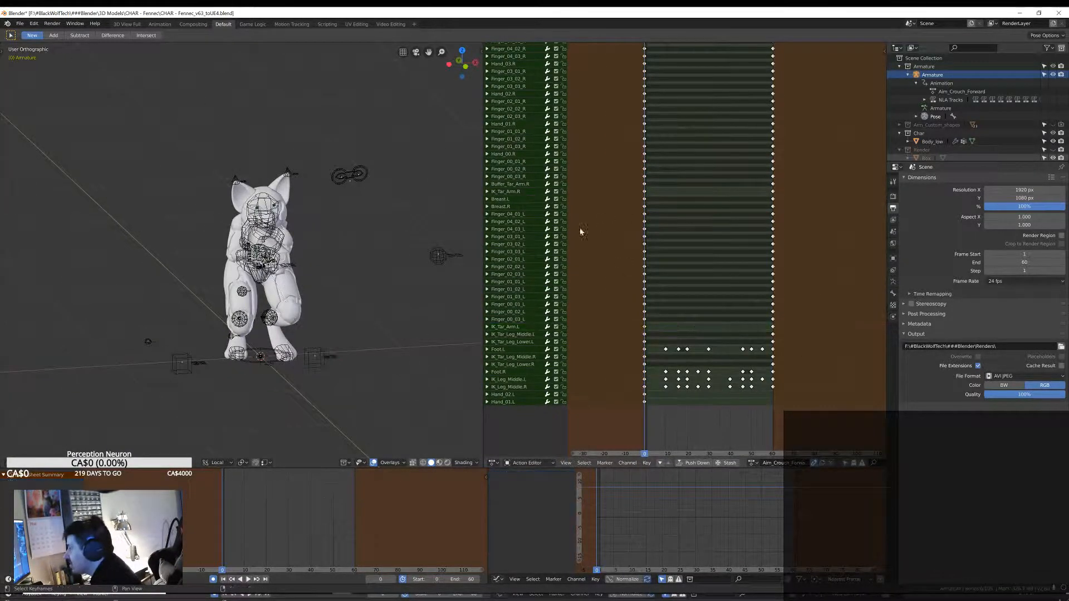
pyautogui.moveTo(345, 334); pyautogui.dragTo(220, 334, button='middle')
pyautogui.press('Escape')
pyautogui.moveTo(128, 340); pyautogui.dragTo(358, 341, button='middle')
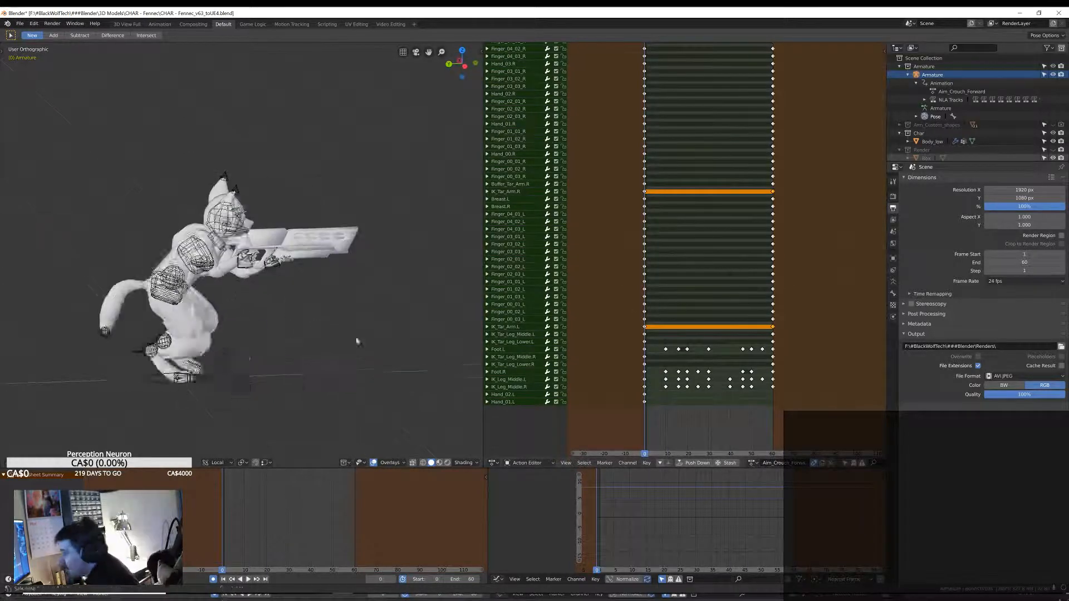
pyautogui.click(176, 272)
pyautogui.press('KP_3')
pyautogui.moveTo(240, 284)
pyautogui.keyDown('shift'); pyautogui.mouseDown(button='middle')
pyautogui.moveTo(405, 286)
pyautogui.moveTo(223, 289)
pyautogui.mouseUp(button='middle'); pyautogui.keyUp('shift')
pyautogui.press('g')
pyautogui.click(346, 282)
pyautogui.press('ctrl+KP_3')
pyautogui.press('g')
pyautogui.click(403, 283)
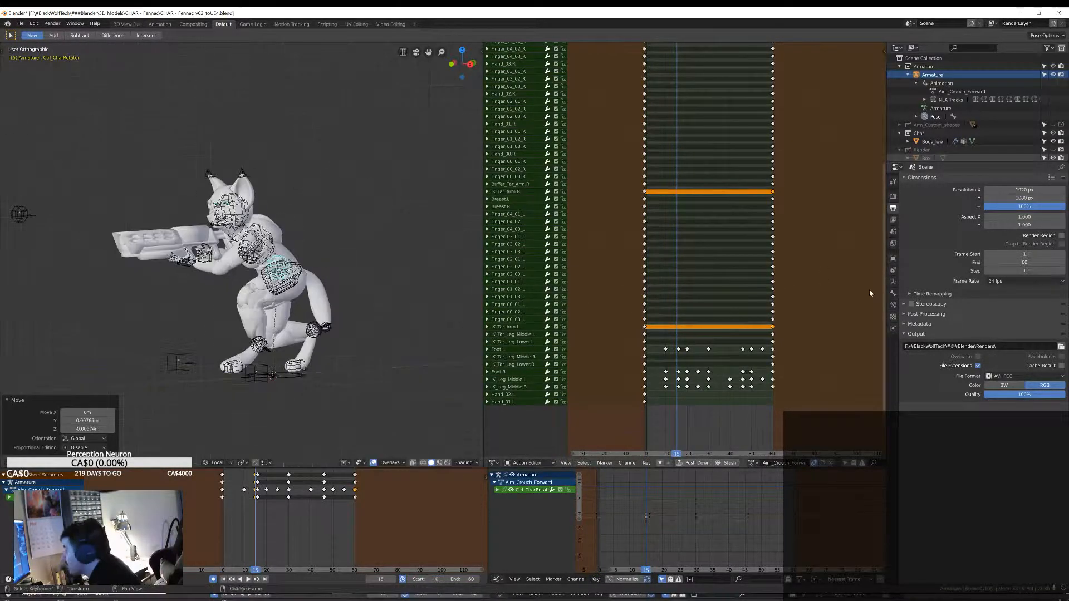
# Adjust the Ctrl_CharRotator control's position again in side view, scrub through the cycle and select its frame 0 key.
pyautogui.moveTo(882, 296); pyautogui.dragTo(882, 183)
pyautogui.click(677, 94)
pyautogui.press('g')
pyautogui.press('KP_3')
pyautogui.press('g')
pyautogui.click(345, 239)
pyautogui.moveTo(703, 158); pyautogui.dragTo(791, 140, button='right')
pyautogui.click(646, 96)
# Rotate the Pelvis bone at its keyframe and play back the crouch walk.
pyautogui.moveTo(312, 223); pyautogui.dragTo(195, 250, button='middle')
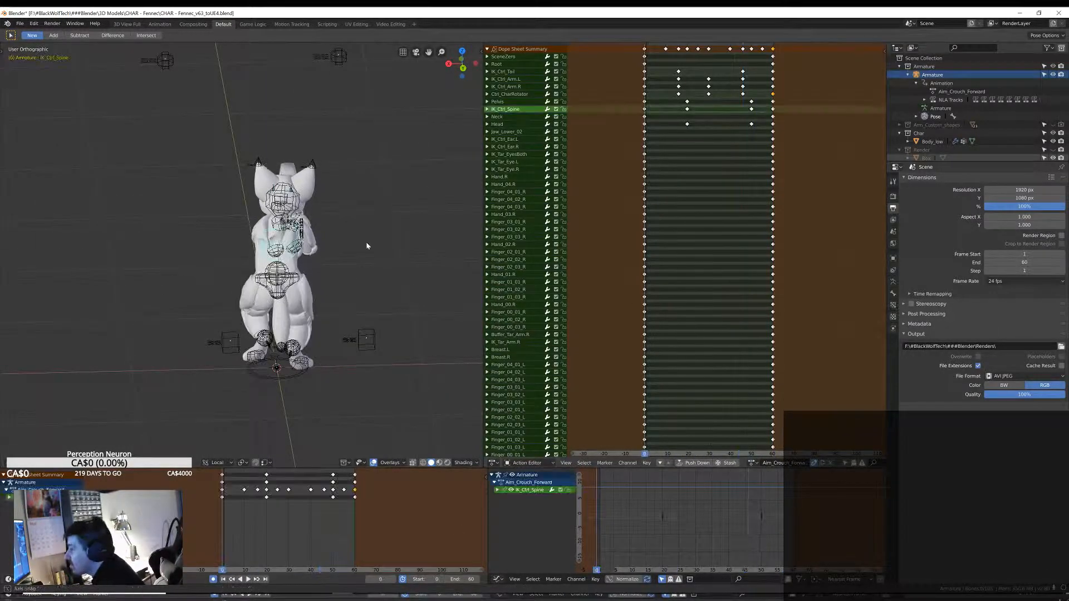
pyautogui.moveTo(366, 246); pyautogui.dragTo(356, 326, button='middle')
pyautogui.click(290, 282)
pyautogui.click(329, 448)
pyautogui.press('Up')
pyautogui.press('r')
pyautogui.click(334, 423)
pyautogui.moveTo(334, 412); pyautogui.dragTo(467, 287, button='middle')
pyautogui.press('space')
pyautogui.moveTo(334, 290); pyautogui.dragTo(389, 301, button='middle')
pyautogui.press('space')
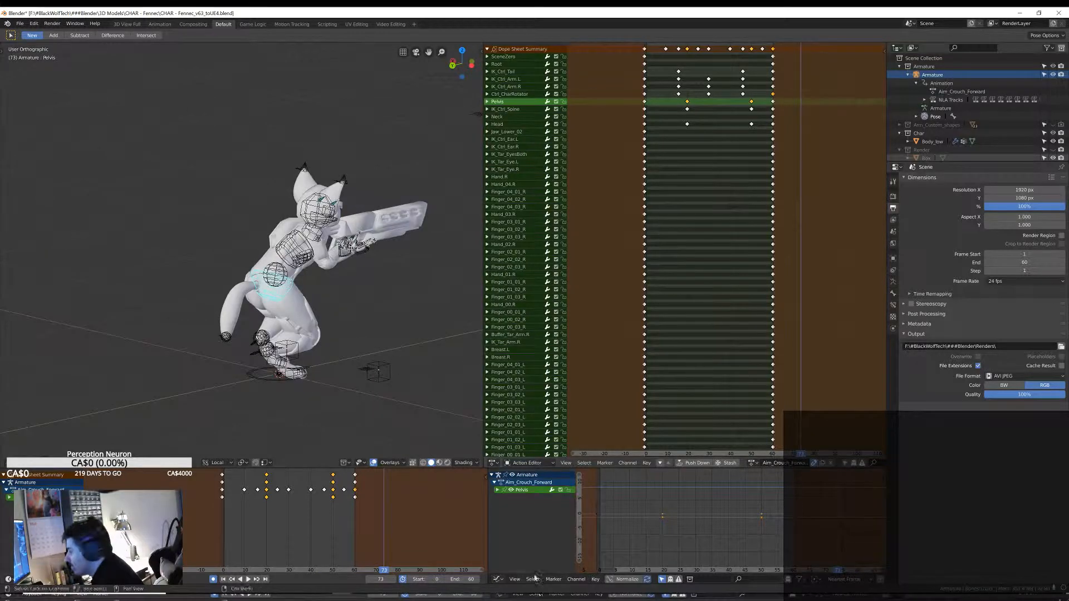
# Nudge an upper-body control slightly, replay the animation and clear the bone selection.
pyautogui.moveTo(309, 359); pyautogui.dragTo(245, 351, button='middle')
pyautogui.press('Escape')
pyautogui.click(272, 226)
pyautogui.click(280, 229)
pyautogui.moveTo(280, 229)
pyautogui.mouseDown(button='middle')
pyautogui.moveTo(348, 240)
pyautogui.moveTo(278, 234)
pyautogui.mouseUp(button='middle')
pyautogui.click(225, 113)
pyautogui.press('g')
pyautogui.click(224, 114)
pyautogui.moveTo(348, 304); pyautogui.dragTo(245, 312, button='middle')
pyautogui.scroll(-5, 273, 309)
pyautogui.press('space')
pyautogui.press('Escape')
pyautogui.hotkey('alt', 'a')
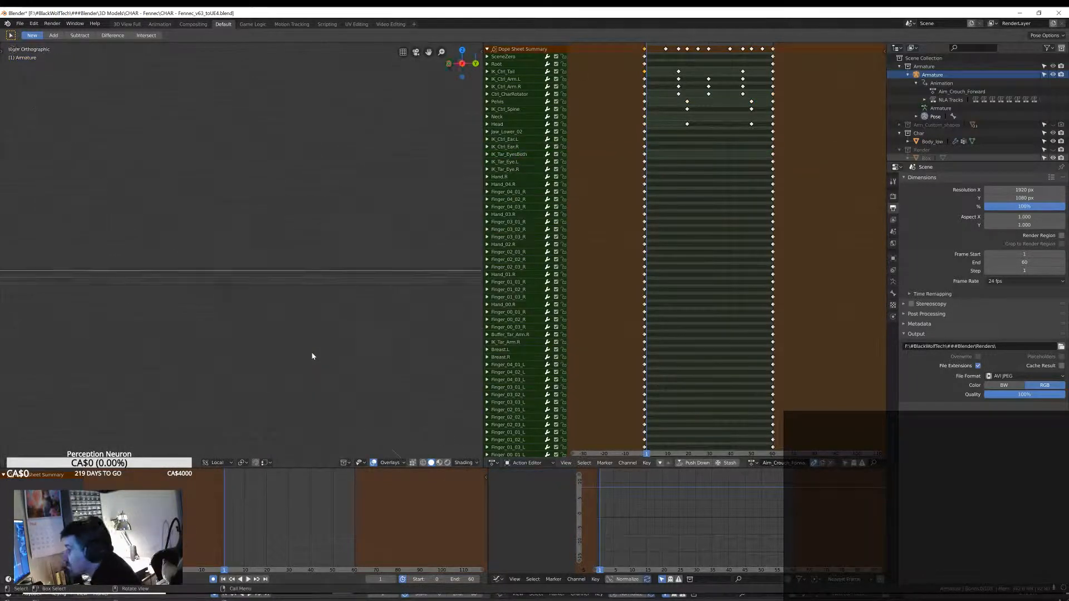
# Move the tail control IK_Ctrl_Tail at frame 0 by -0.184 m in Y and -0.141 m in Z in side view.
pyautogui.scroll(8, 312, 351)
pyautogui.moveTo(267, 245); pyautogui.dragTo(356, 250, button='middle')
pyautogui.scroll(-8, 357, 251)
pyautogui.click(382, 281)
pyautogui.moveTo(356, 367); pyautogui.dragTo(379, 367, button='middle')
pyautogui.press('g')
pyautogui.click(378, 316)
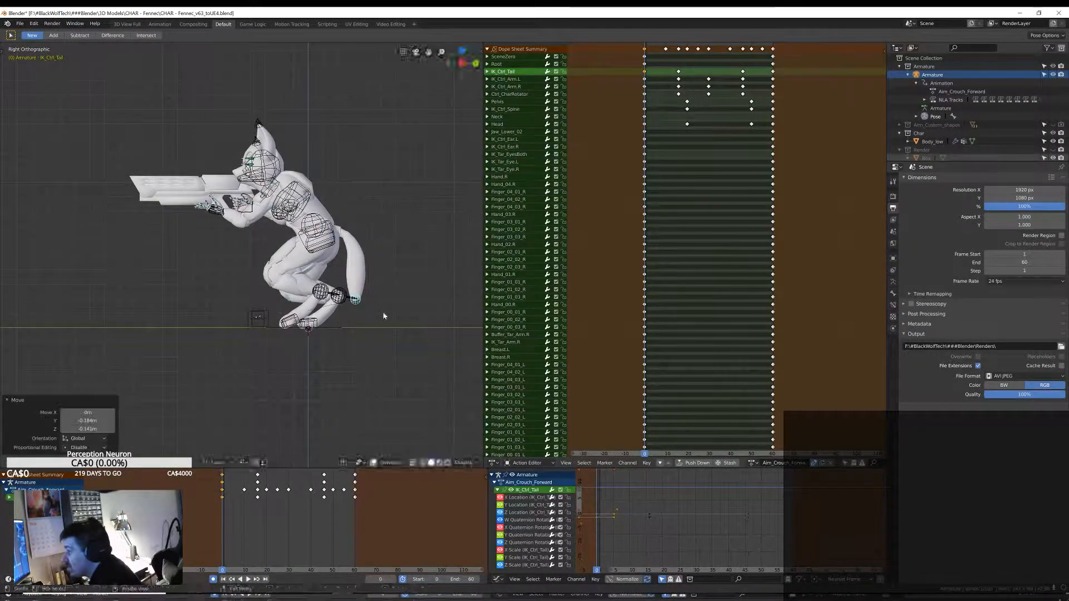
# Reposition the tail control at further keyframes of the cycle and replay the animation from the start.
pyautogui.click(762, 96)
pyautogui.moveTo(704, 203); pyautogui.dragTo(679, 205, button='middle')
pyautogui.moveTo(624, 206); pyautogui.dragTo(720, 197, button='right')
pyautogui.press('g')
pyautogui.click(378, 304)
pyautogui.moveTo(223, 273); pyautogui.dragTo(668, 301, button='middle')
pyautogui.press('g')
pyautogui.click(400, 267)
pyautogui.scroll(-5, 420, 279)
pyautogui.hotkey('shift', 'Left')
pyautogui.press('space')
# Rotate the head to keep it aligned with the gun's aim and replay the animation.
pyautogui.moveTo(262, 222); pyautogui.dragTo(412, 220, button='middle')
pyautogui.click(321, 147)
pyautogui.press('r')
pyautogui.click(410, 183)
pyautogui.press('space')
pyautogui.hotkey('alt', 'a')
# Move the new Head key to frame 0, duplicate it to frame 60 and scrub through the cycle.
pyautogui.click(795, 124)
pyautogui.press('g')
pyautogui.click(622, 126)
pyautogui.hotkey('shift', 'd')
pyautogui.click(750, 126)
pyautogui.moveTo(628, 157); pyautogui.dragTo(750, 128, button='right')
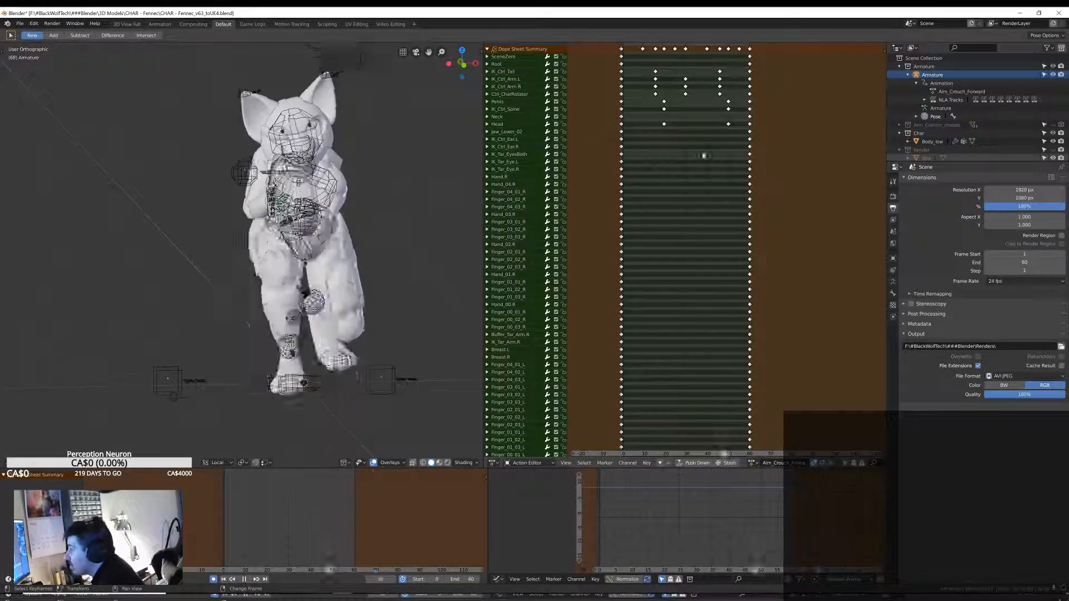
# Undo the last change and rotate the head again to line it up with the gun's aim.
pyautogui.press('KP_1')
pyautogui.press('Escape')
pyautogui.hotkey('ctrl', 'z')
pyautogui.moveTo(229, 223); pyautogui.dragTo(228, 273, button='middle')
pyautogui.click(167, 131)
pyautogui.press('r')
pyautogui.click(257, 179)
pyautogui.moveTo(258, 179); pyautogui.dragTo(72, 236, button='middle')
pyautogui.scroll(5, 83, 162)
pyautogui.press('r')
pyautogui.click(73, 192)
pyautogui.moveTo(72, 192); pyautogui.dragTo(412, 245, button='middle')
pyautogui.scroll(-6, 289, 262)
# Duplicate the Head key at frame 50 to frame 60 and replay the animation.
pyautogui.click(621, 49)
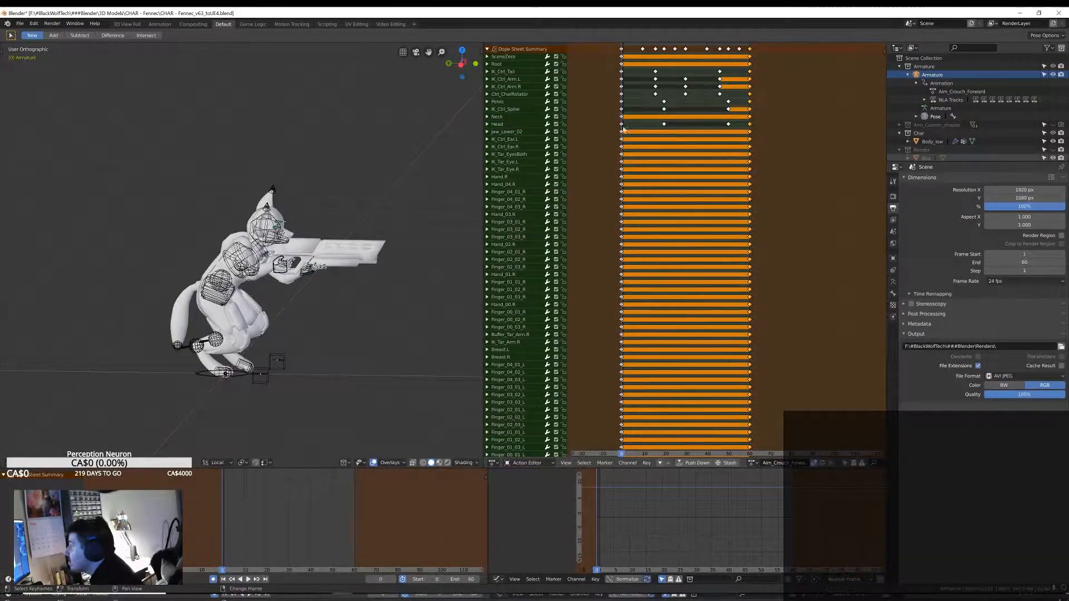
pyautogui.click(729, 124)
pyautogui.hotkey('shift', 'd')
pyautogui.moveTo(244, 273); pyautogui.dragTo(94, 263, button='middle')
pyautogui.scroll(5, 95, 263)
pyautogui.press('space')
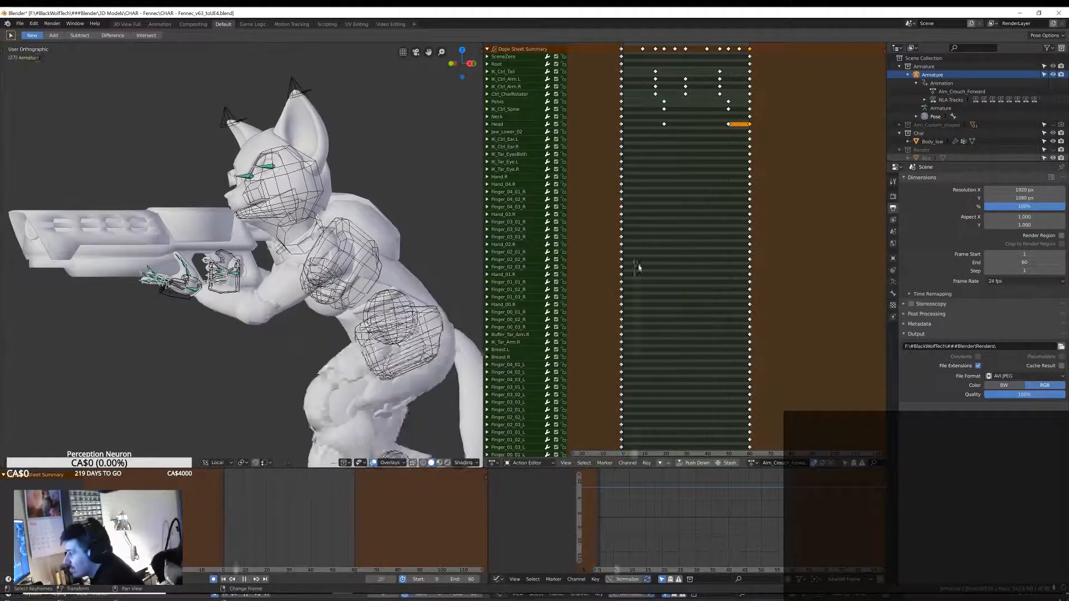
pyautogui.press('space')
# Adjust the arm controls IK_Ctrl_Arm.L and IK_Ctrl_Arm.R at frame 16 and replay the animation.
pyautogui.rightClick(769, 281)
pyautogui.press('KP_1')
pyautogui.scroll(-5, 334, 250)
pyautogui.press('KP_3')
pyautogui.click(259, 253)
pyautogui.keyDown('shift'); pyautogui.click(214, 259); pyautogui.keyUp('shift')
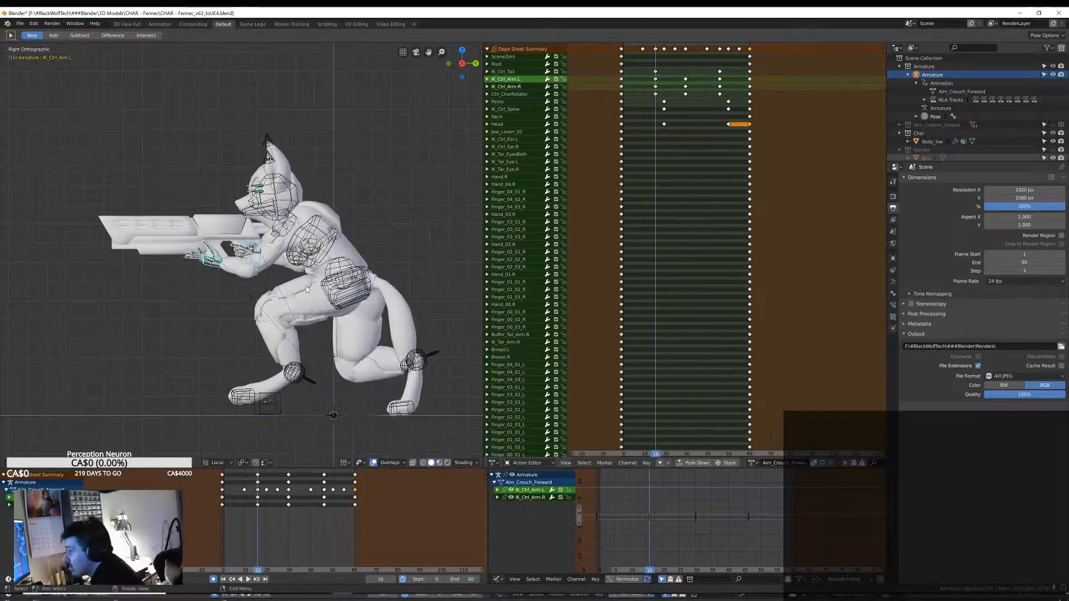
pyautogui.click(260, 253)
pyautogui.press('space')
pyautogui.moveTo(457, 280); pyautogui.dragTo(305, 259, button='middle')
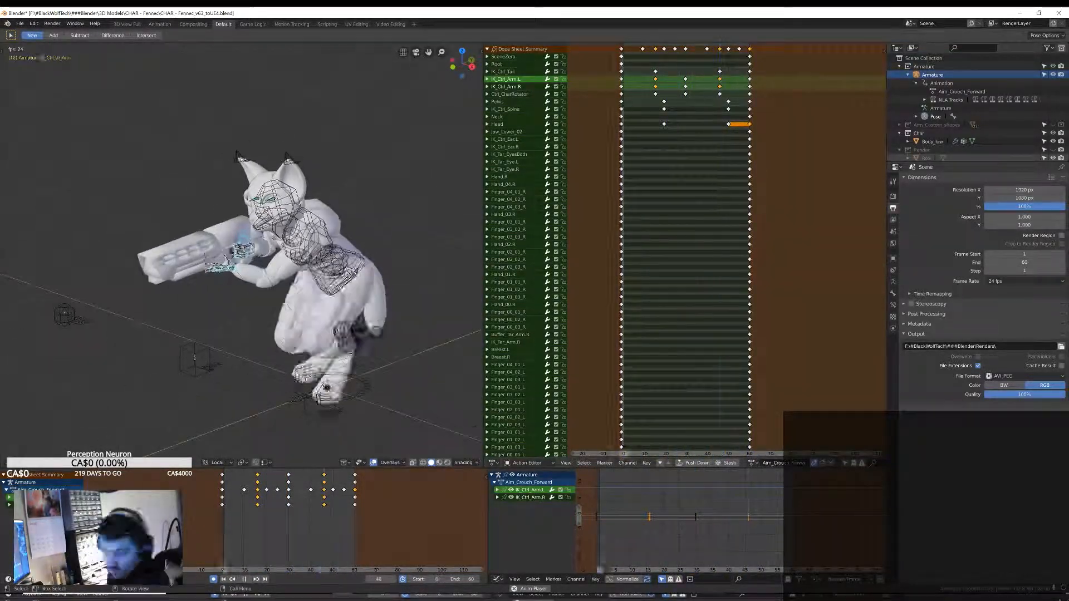
# Hide the armature, review the looping animation from several angles, and show the armature again.
pyautogui.moveTo(301, 328); pyautogui.dragTo(334, 323, button='middle')
pyautogui.click(1053, 74)
pyautogui.moveTo(468, 326); pyautogui.dragTo(391, 331, button='middle')
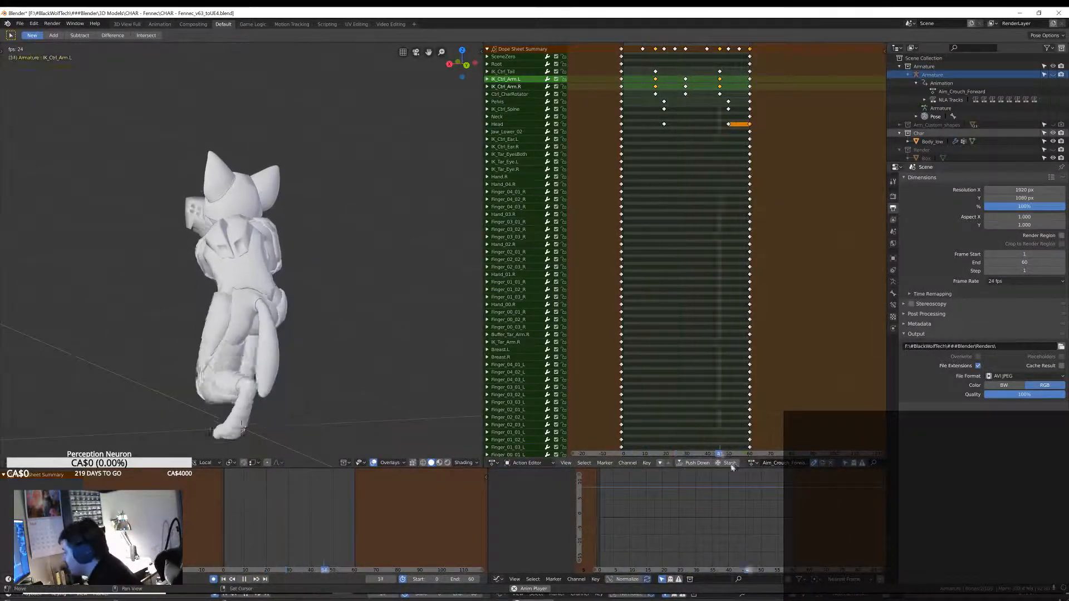
pyautogui.moveTo(707, 292); pyautogui.dragTo(590, 311, button='middle')
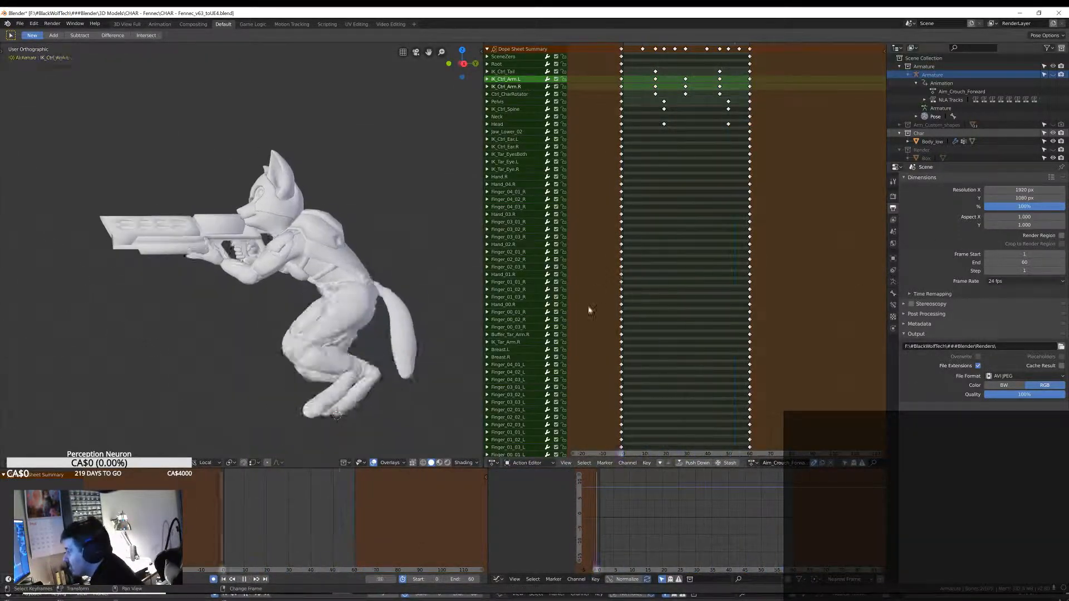
pyautogui.click(1052, 75)
# Adjust the spine control IK_Ctrl_Spine at its mid-cycle keyframes and replay the animation.
pyautogui.press('Escape')
pyautogui.hotkey('alt', 'a')
pyautogui.scroll(2, 445, 307)
pyautogui.moveTo(446, 306); pyautogui.dragTo(231, 306, button='middle')
pyautogui.scroll(-2, 231, 305)
pyautogui.click(245, 146)
pyautogui.moveTo(245, 146); pyautogui.dragTo(445, 228, button='middle')
pyautogui.press('space')
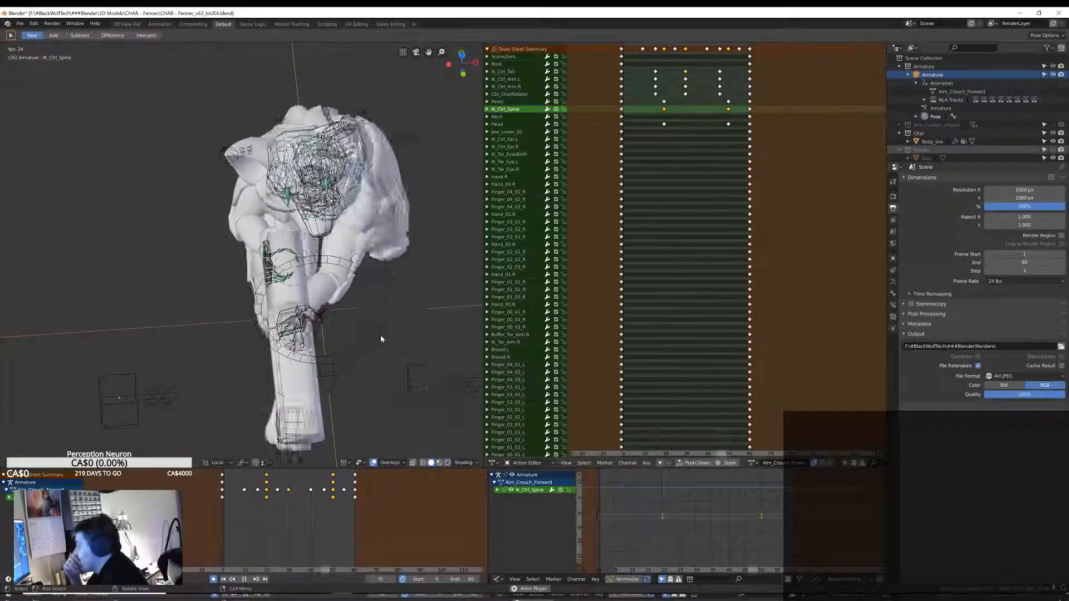
pyautogui.moveTo(381, 338); pyautogui.dragTo(400, 278, button='middle')
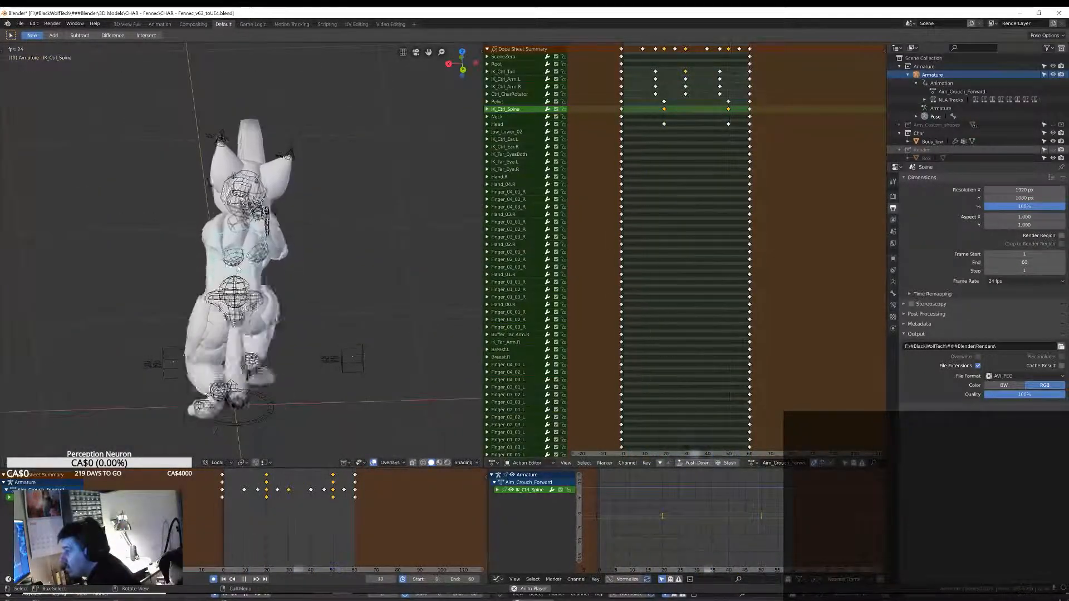
# Rotate the Head bone in top view at its mid-cycle keyframes so it follows the gun's direction.
pyautogui.scroll(5, 242, 267)
pyautogui.press('KP_7')
pyautogui.moveTo(621, 255); pyautogui.dragTo(647, 255, button='right')
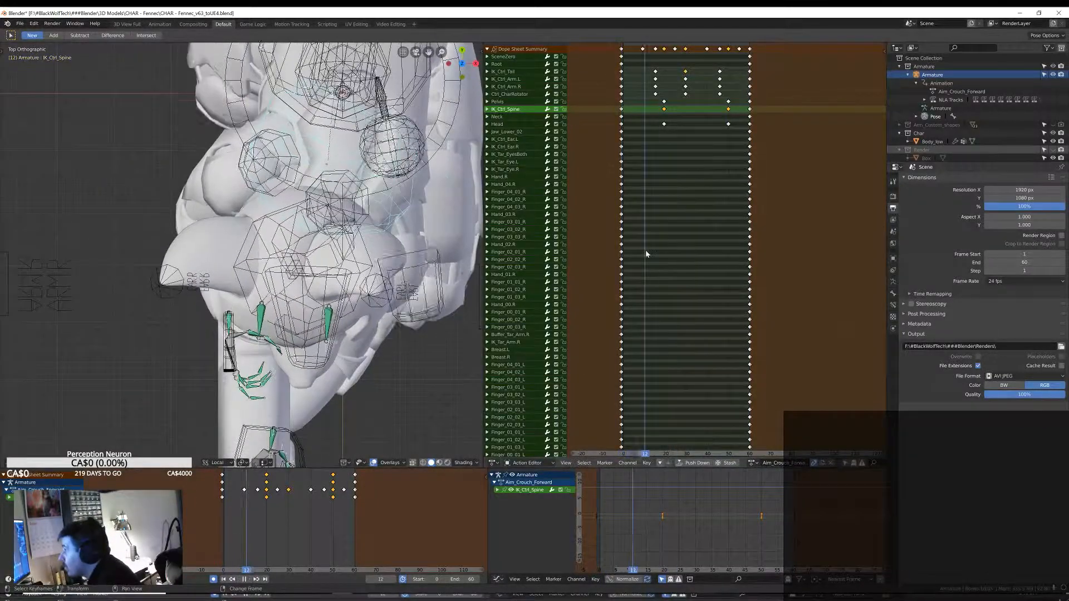
pyautogui.click(314, 334)
pyautogui.click(343, 212)
pyautogui.press('r')
pyautogui.moveTo(664, 307); pyautogui.dragTo(750, 274, button='right')
pyautogui.press('r')
pyautogui.click(618, 321)
pyautogui.press('r')
pyautogui.click(625, 324)
pyautogui.scroll(-5, 334, 312)
pyautogui.moveTo(334, 347); pyautogui.dragTo(333, 324, button='middle')
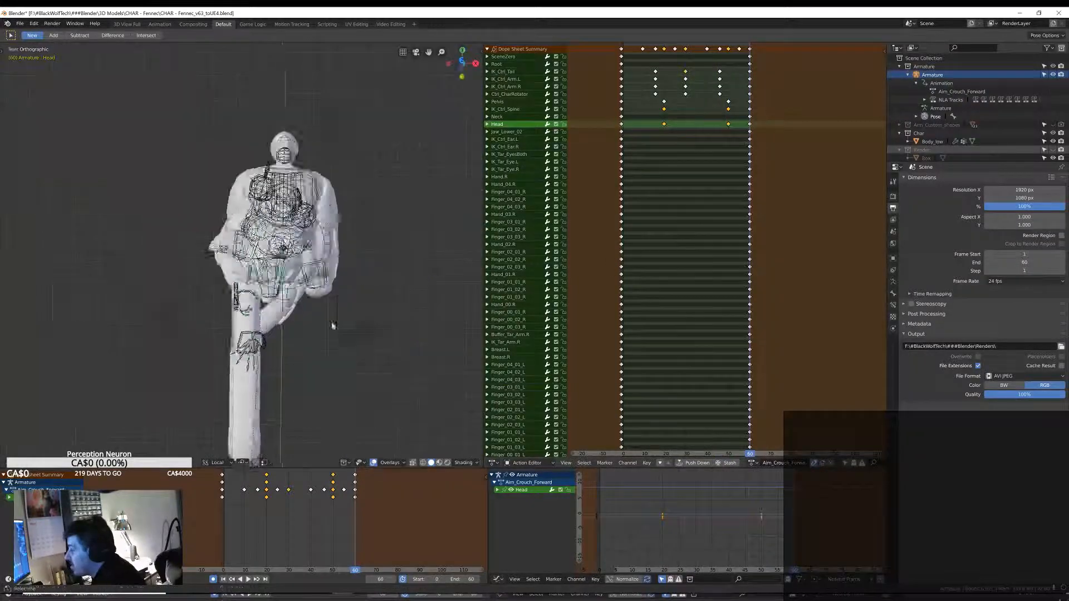
# Duplicate the IK_Tar_EyesBoth key from frame 0 to frame 60 and inspect the pose with the armature hidden.
pyautogui.click(622, 155)
pyautogui.hotkey('shift', 'd')
pyautogui.click(751, 155)
pyautogui.click(440, 286)
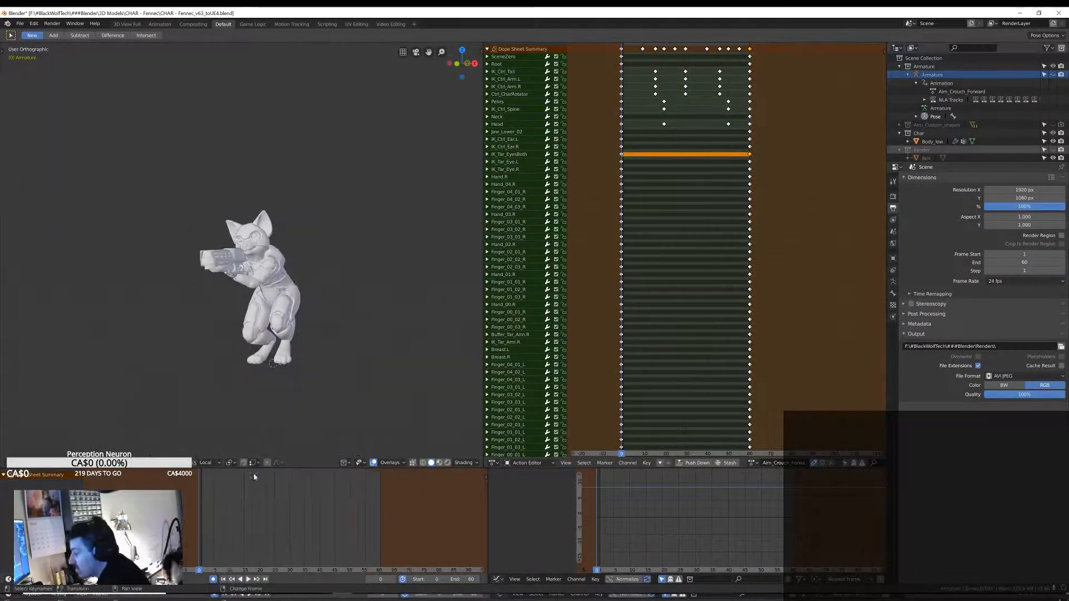
pyautogui.moveTo(261, 303); pyautogui.dragTo(302, 323, button='middle')
pyautogui.scroll(-2, 302, 324)
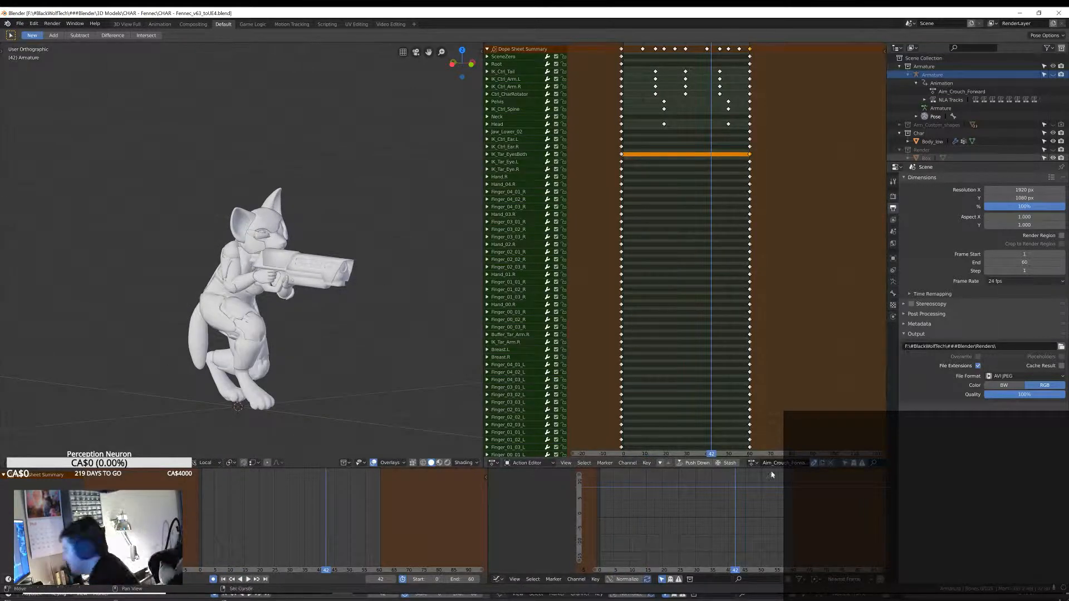
# Export the Aim_Crouch_Forward action as an FBX file.
pyautogui.click(20, 24)
pyautogui.moveTo(31, 146)
pyautogui.click(114, 181)
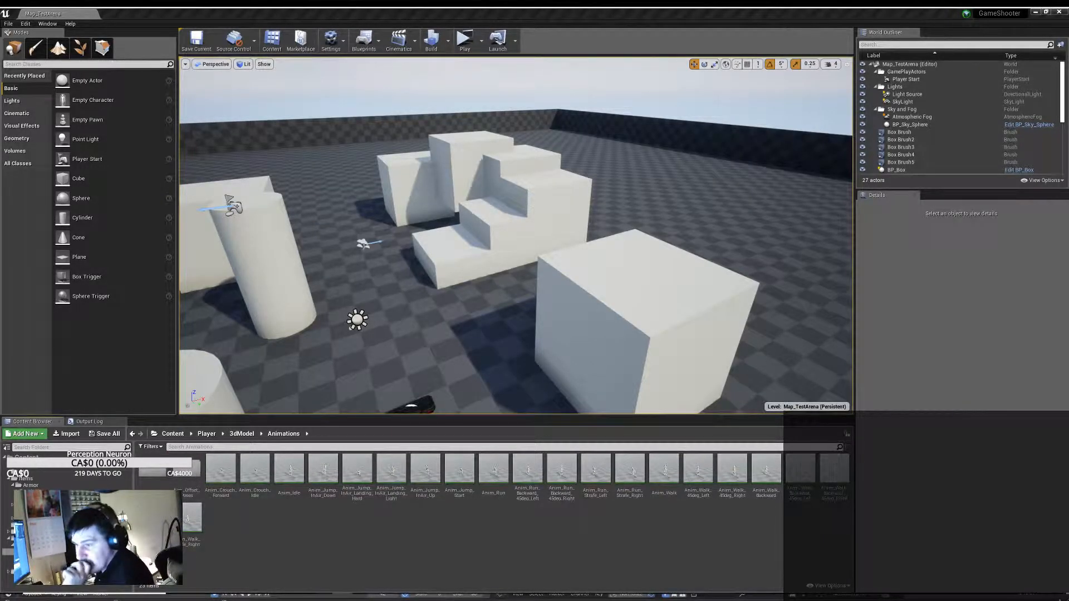
# In Unreal Editor, import the exported crouch-forward animation into Content/Player/3dModel/Animations and open it.
pyautogui.click(576, 212)
pyautogui.click(584, 275)
pyautogui.click(550, 458)
pyautogui.doubleClick(220, 471)
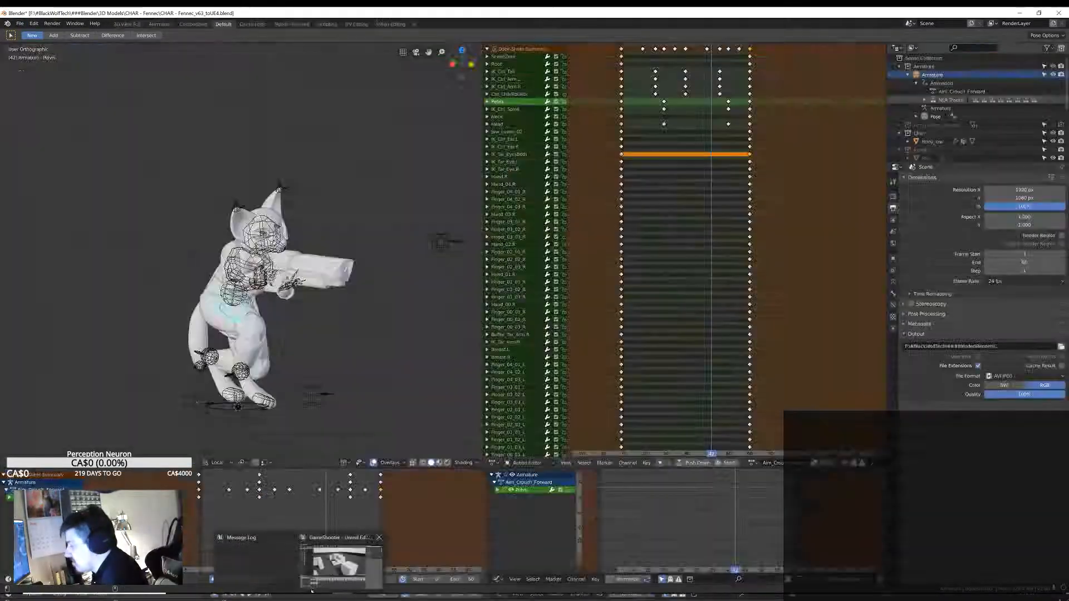
# In Blender, export the revised action over Anim_Aim_Crouch_Forward.fbx in the toUE4 folder.
pyautogui.rightClick(223, 473)
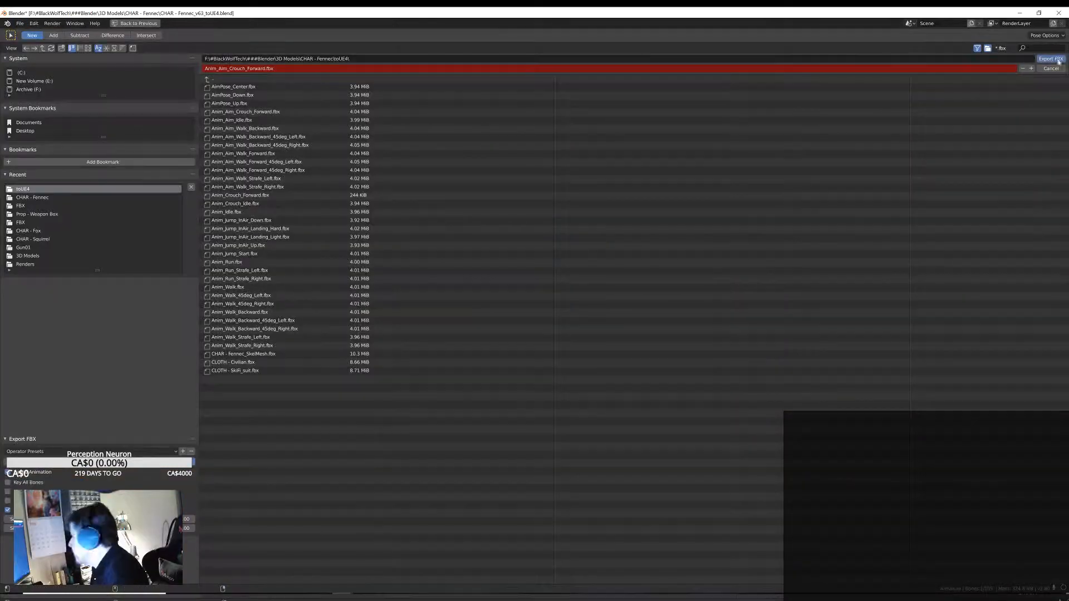
pyautogui.click(1052, 59)
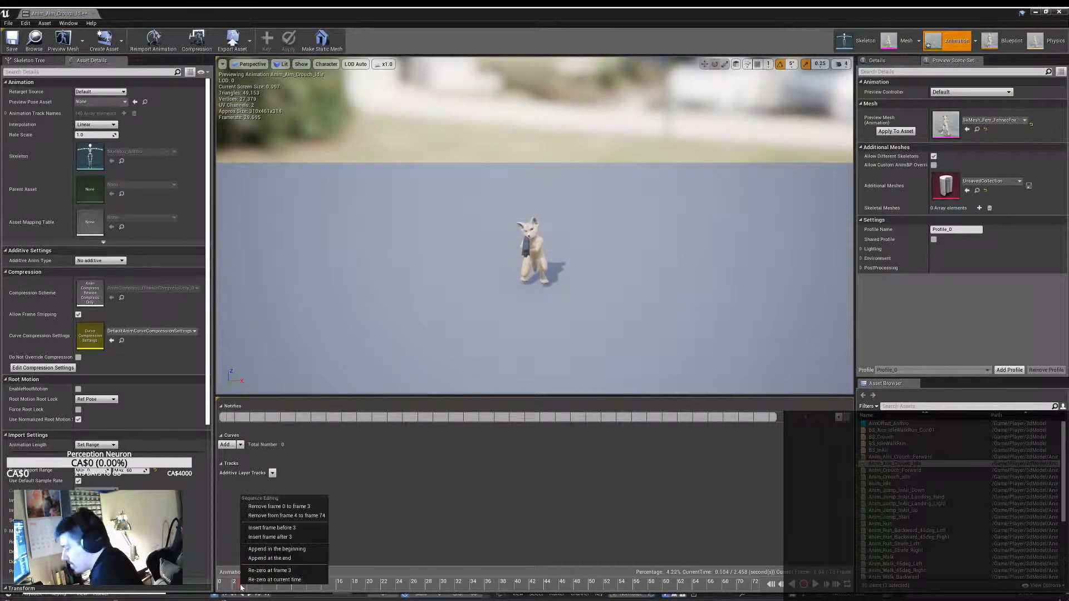
# In Unreal Editor, try to remove frame 4 to frame 74 from the Anim_Aim_Crouch_Idle sequence.
pyautogui.rightClick(240, 587)
pyautogui.click(290, 515)
pyautogui.rightClick(220, 585)
pyautogui.click(221, 586)
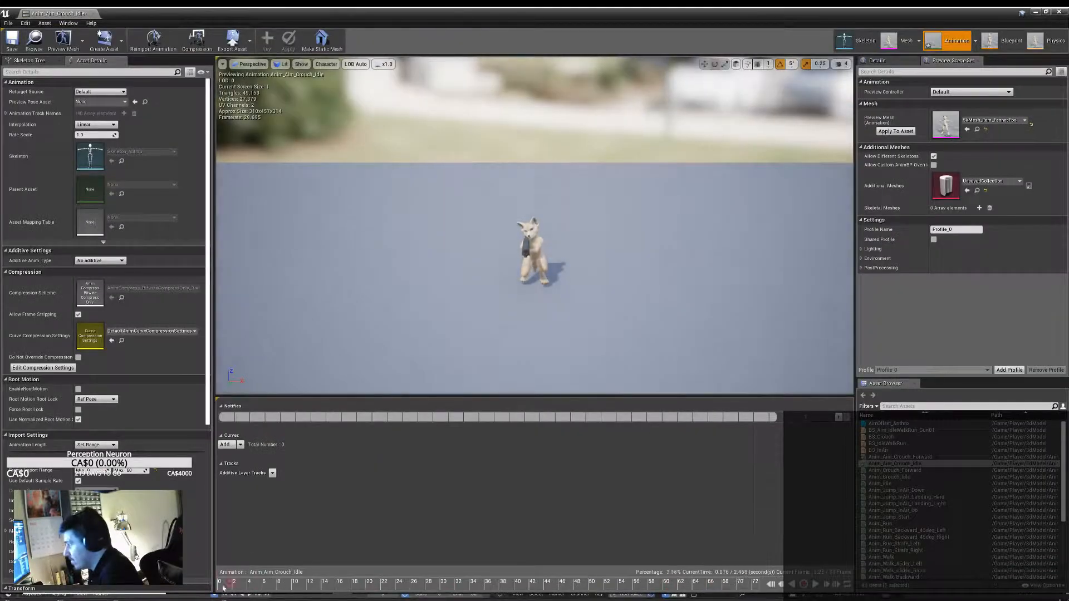
pyautogui.rightClick(261, 587)
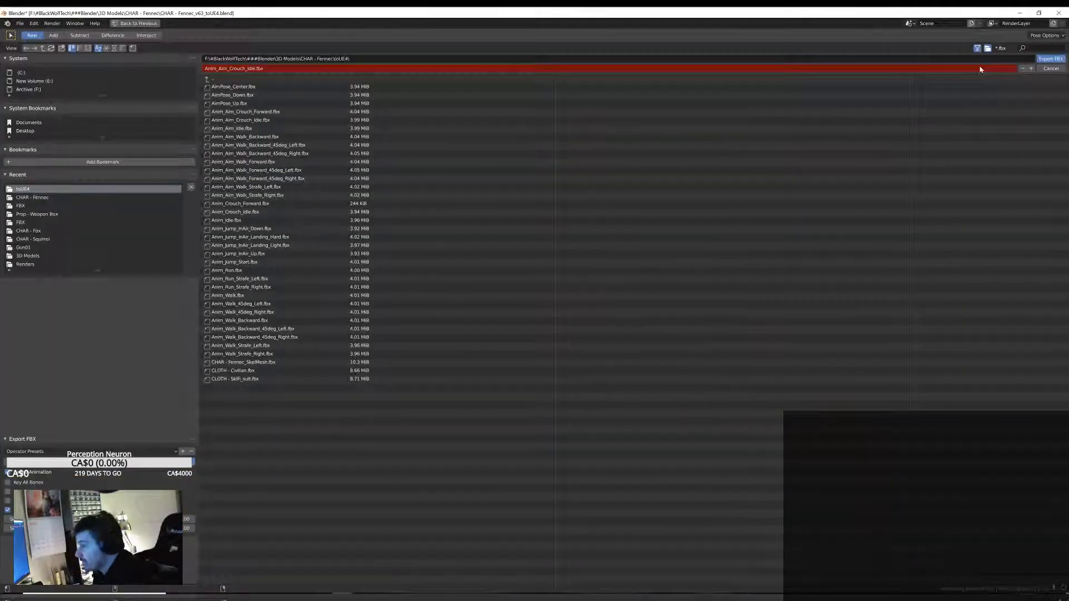
# In Blender, export the crouch idle action over Anim_Aim_Crouch_Idle.fbx in the toUE4 folder.
pyautogui.click(19, 23)
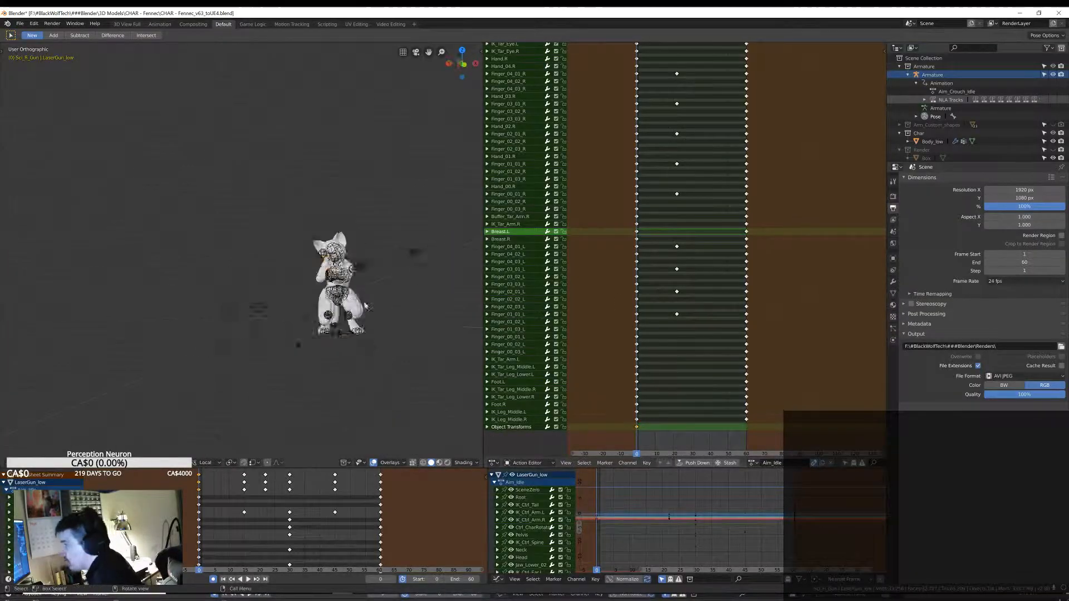
# Delete the Object Transforms keyframes of LaserGun_low from the Aim_Idle action.
pyautogui.press('x')
pyautogui.click(326, 302)
pyautogui.moveTo(303, 302); pyautogui.dragTo(326, 303, button='middle')
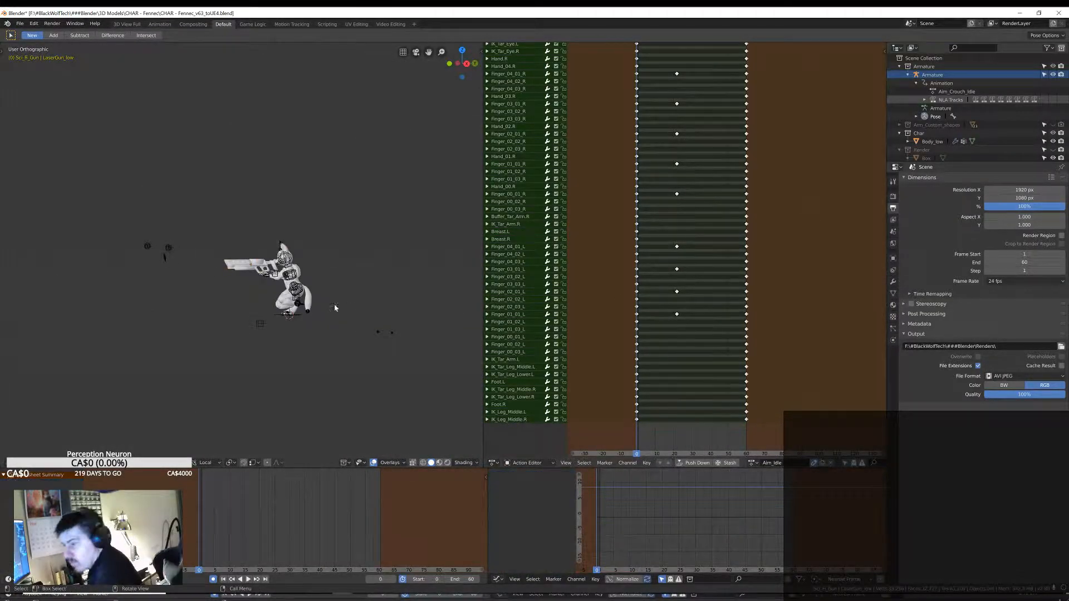
# In Unreal Editor, create a blend space for the character's skeleton and name it BS_Aim_Crouch_Gun01.
pyautogui.click(340, 566)
pyautogui.rightClick(439, 509)
pyautogui.moveTo(485, 396)
pyautogui.click(577, 496)
pyautogui.click(538, 204)
pyautogui.write('BS_Aim_Crouch')
pyautogui.press('Return')
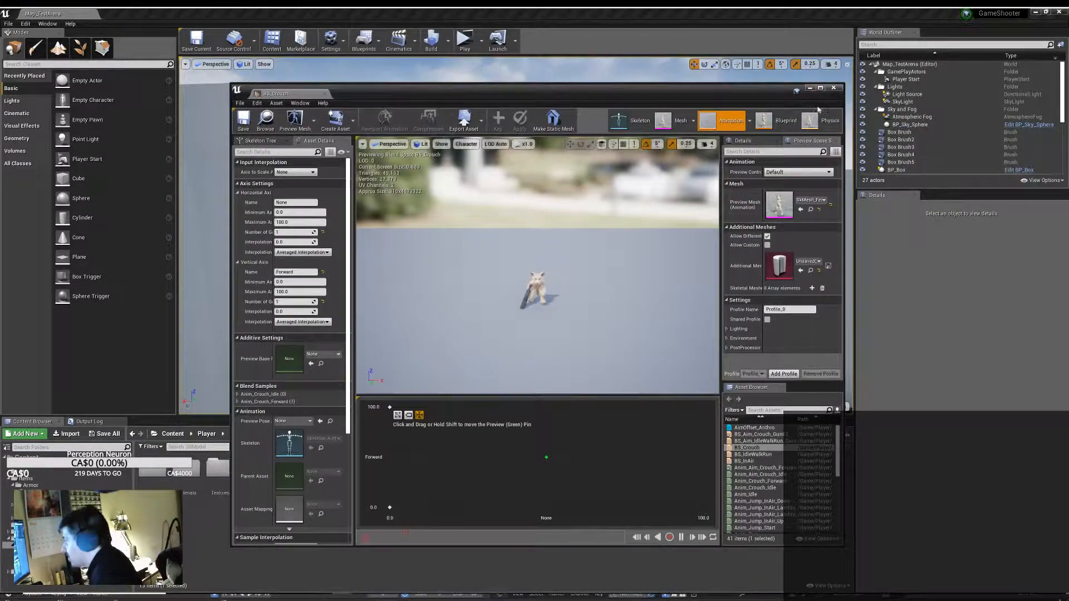
# Check the axis settings and samples of the existing blend spaces such as BS_Crouch for reference.
pyautogui.click(833, 88)
pyautogui.doubleClick(389, 476)
pyautogui.click(834, 88)
# Open BS_Aim_Crouch_Gun01, edit its axis name, and place an animation sample at 0 on the vertical axis.
pyautogui.doubleClick(321, 476)
pyautogui.click(295, 202)
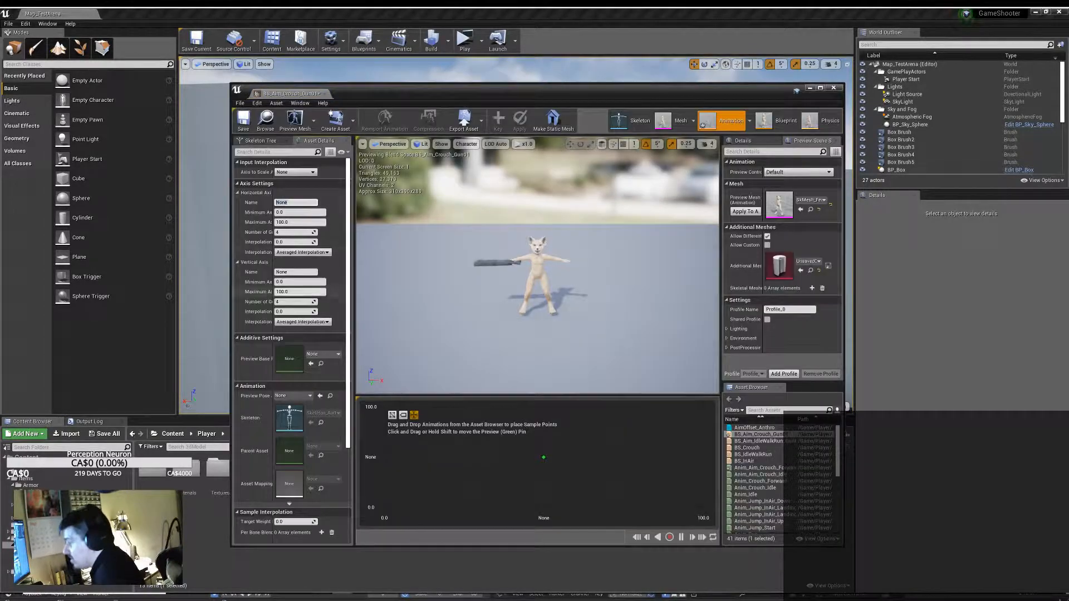
pyautogui.scroll(-1, 815, 462)
pyautogui.moveTo(761, 453); pyautogui.dragTo(546, 507)
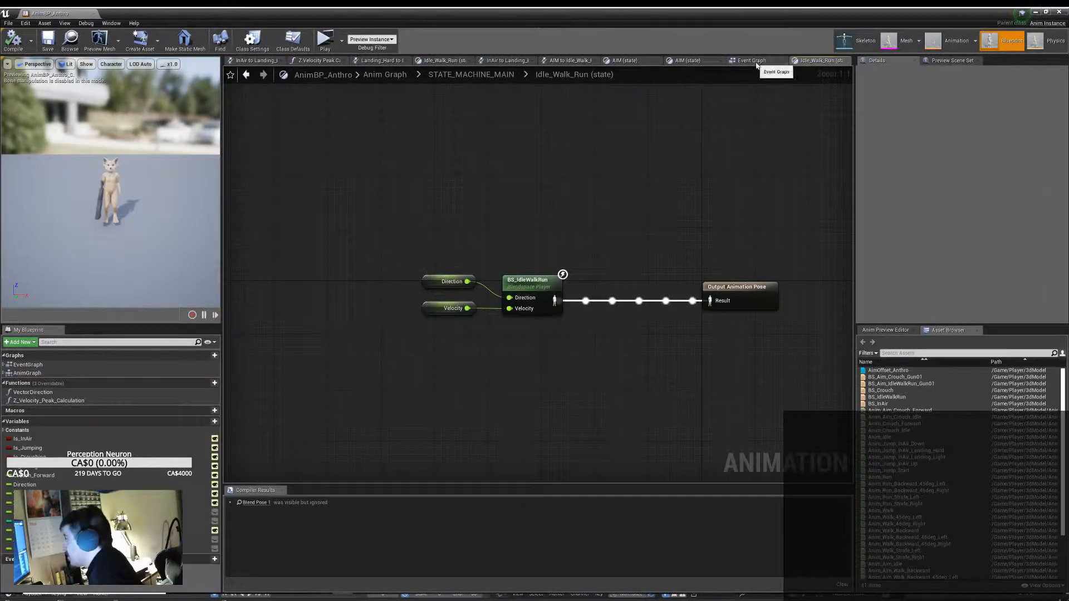
# In STATE_MACHINE_MAIN of AnimBP_Anthro, move the AIM Idle_Walk_Run and Crouch states and add an AIM_Crouch state linked from Crouch.
pyautogui.click(756, 61)
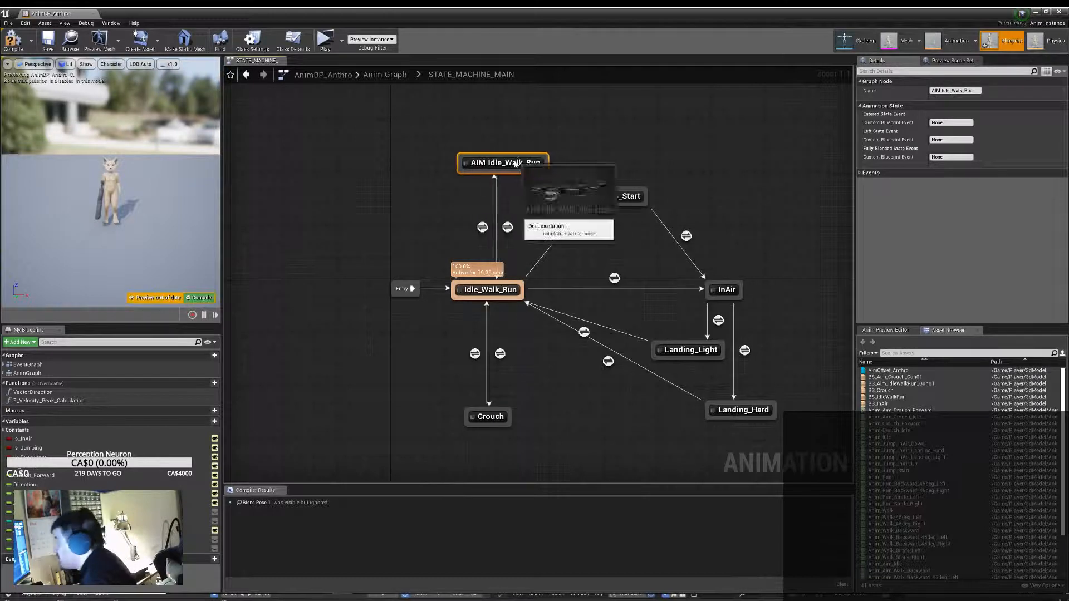
pyautogui.moveTo(438, 196); pyautogui.dragTo(418, 207)
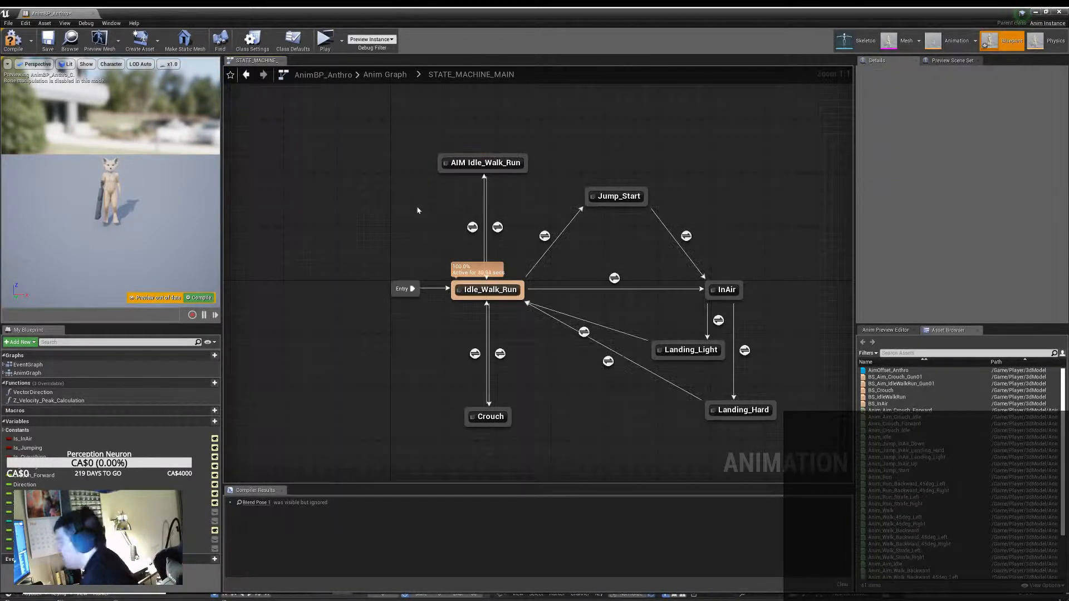
pyautogui.moveTo(469, 424); pyautogui.dragTo(467, 389)
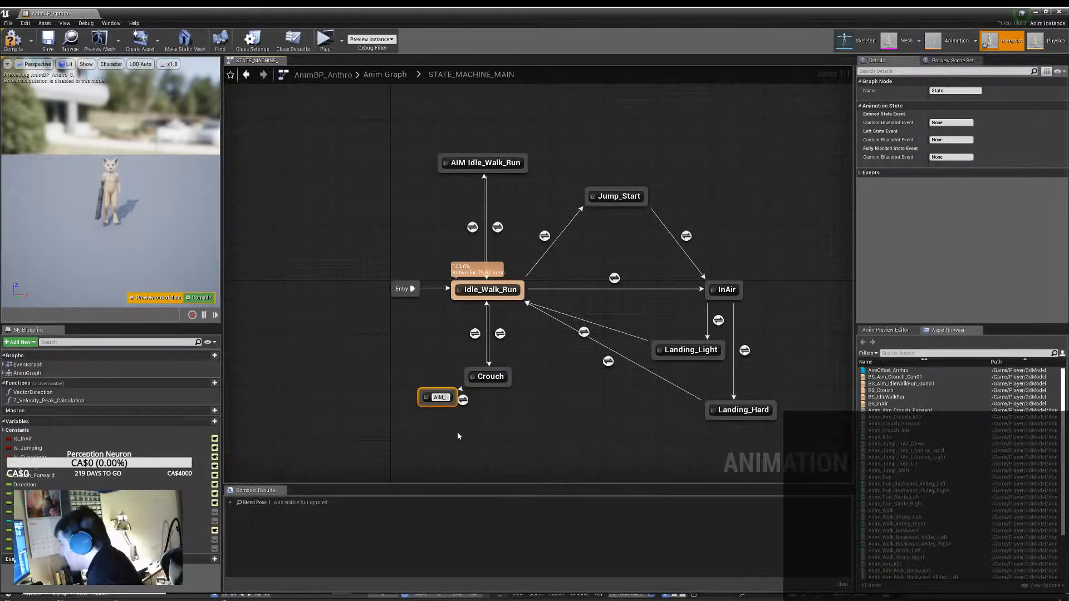
# Open the AIM_Crouch state and add a BS_Crouch blend space player to it.
pyautogui.doubleClick(429, 409)
pyautogui.moveTo(406, 423); pyautogui.dragTo(437, 432, button='right')
pyautogui.moveTo(881, 390); pyautogui.dragTo(456, 290)
pyautogui.click(446, 239)
pyautogui.moveTo(445, 240); pyautogui.dragTo(466, 259, button='right')
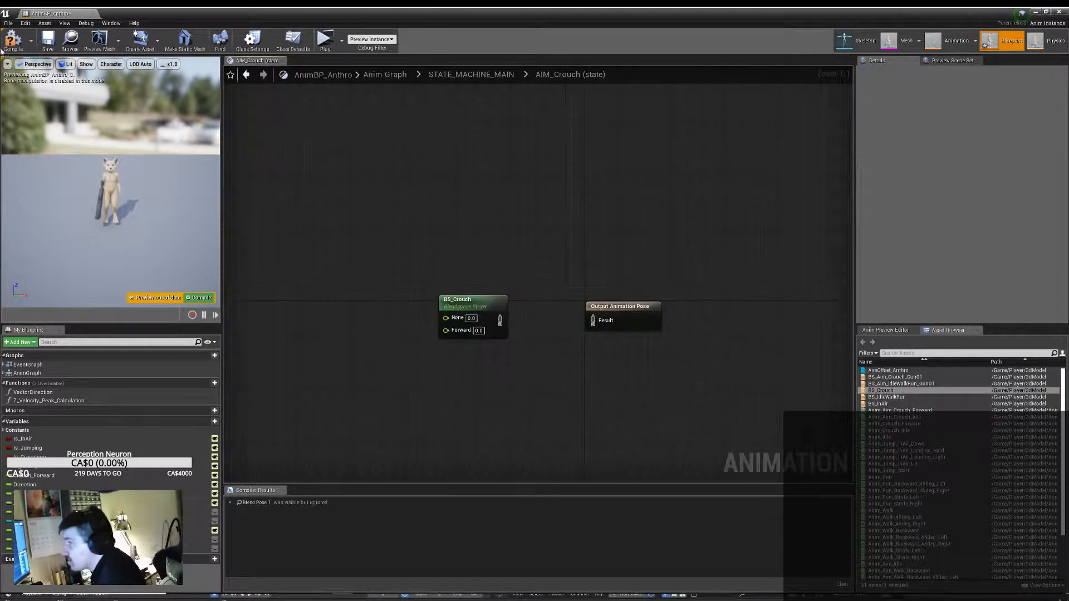
# Check the Crouch state's setup, add the Forward variable getter to the AIM_Crouch state, and compile the blueprint.
pyautogui.click(471, 75)
pyautogui.doubleClick(471, 372)
pyautogui.click(464, 75)
pyautogui.doubleClick(384, 411)
pyautogui.moveTo(35, 475); pyautogui.dragTo(417, 297)
pyautogui.click(433, 306)
pyautogui.click(14, 42)
pyautogui.click(395, 412)
# Rearrange the state machine, placing AIM_Crouch above Idle_Walk_Run between AIM Idle_Walk_Run and Crouch and spreading out the other states.
pyautogui.moveTo(381, 283); pyautogui.dragTo(261, 290)
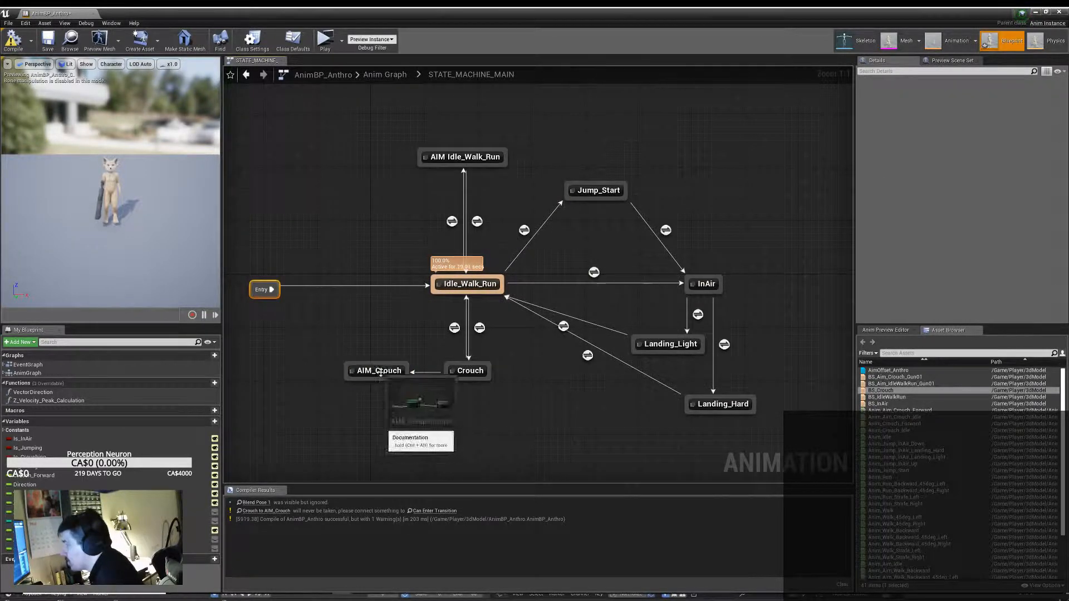
pyautogui.moveTo(379, 372); pyautogui.dragTo(352, 371)
pyautogui.moveTo(463, 158); pyautogui.dragTo(357, 198)
pyautogui.moveTo(482, 189); pyautogui.dragTo(431, 258, button='right')
pyautogui.moveTo(418, 196); pyautogui.dragTo(426, 196)
pyautogui.scroll(-4, 543, 387)
pyautogui.moveTo(525, 303); pyautogui.dragTo(684, 470)
pyautogui.moveTo(599, 371); pyautogui.dragTo(682, 372)
pyautogui.moveTo(442, 325); pyautogui.dragTo(408, 325)
pyautogui.scroll(4, 520, 253)
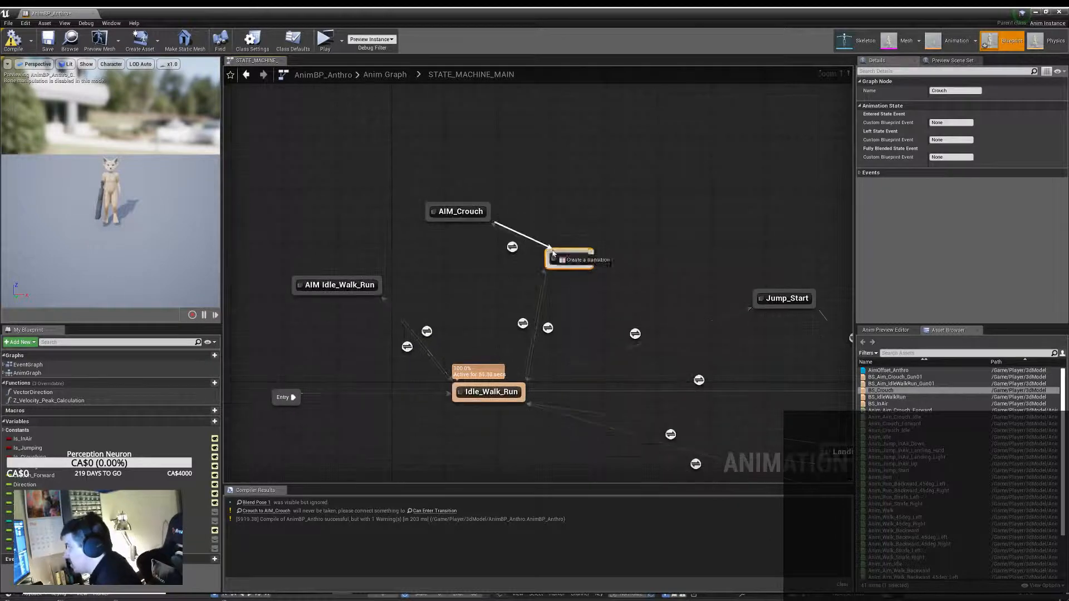
# Add transitions linking AIM_Crouch with Crouch and AIM Idle_Walk_Run, using Is_Aiming as the Crouch to AIM_Crouch rule.
pyautogui.doubleClick(512, 247)
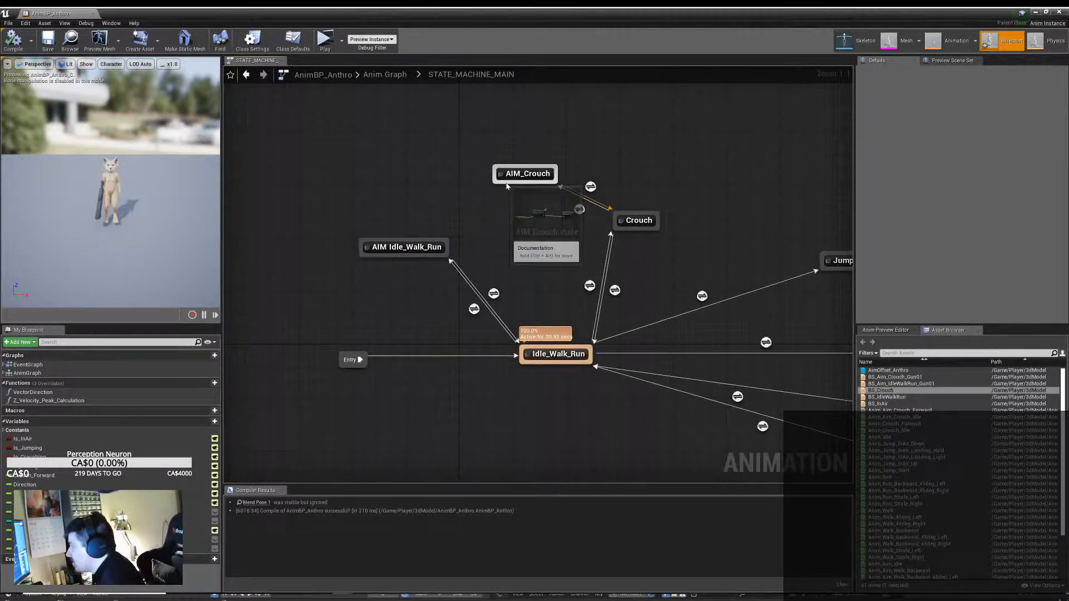
pyautogui.moveTo(530, 258); pyautogui.dragTo(528, 291, button='right')
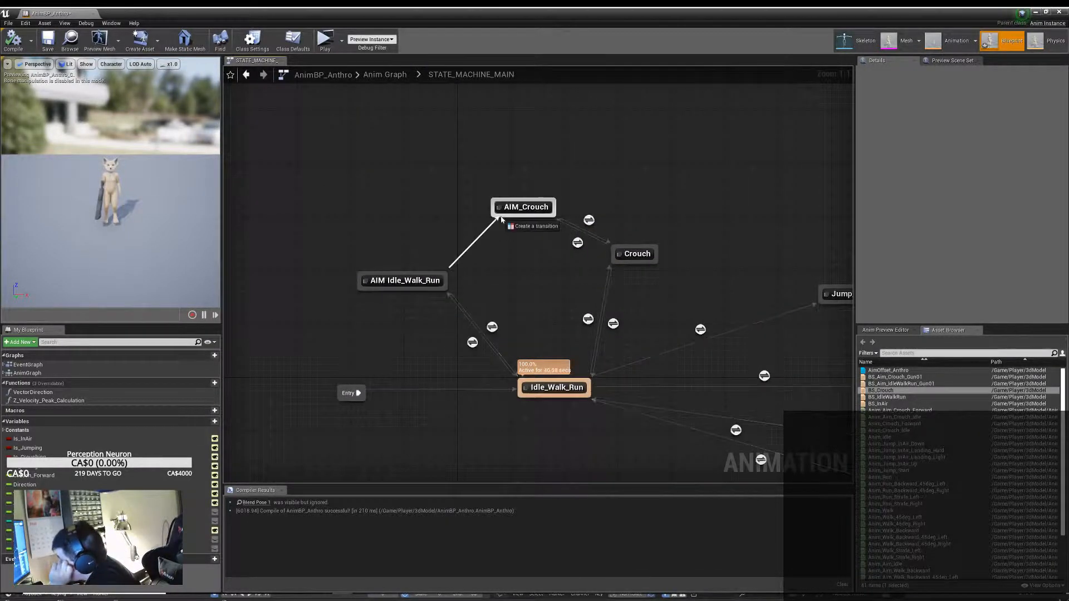
pyautogui.moveTo(501, 219); pyautogui.dragTo(500, 220)
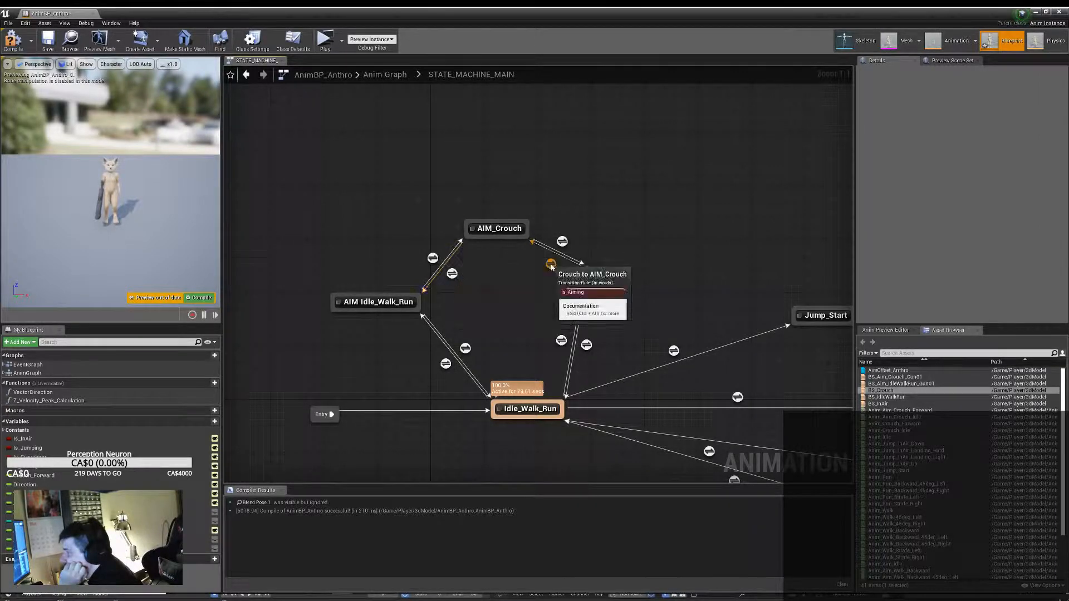
# In the AIM_Crouch to Crouch rule, add an Is_Crouching getter and connect it to a new AND node.
pyautogui.doubleClick(562, 241)
pyautogui.click(447, 190)
pyautogui.moveTo(29, 457); pyautogui.dragTo(452, 323)
pyautogui.write('and')
pyautogui.moveTo(497, 329); pyautogui.dragTo(566, 347)
pyautogui.press('Return')
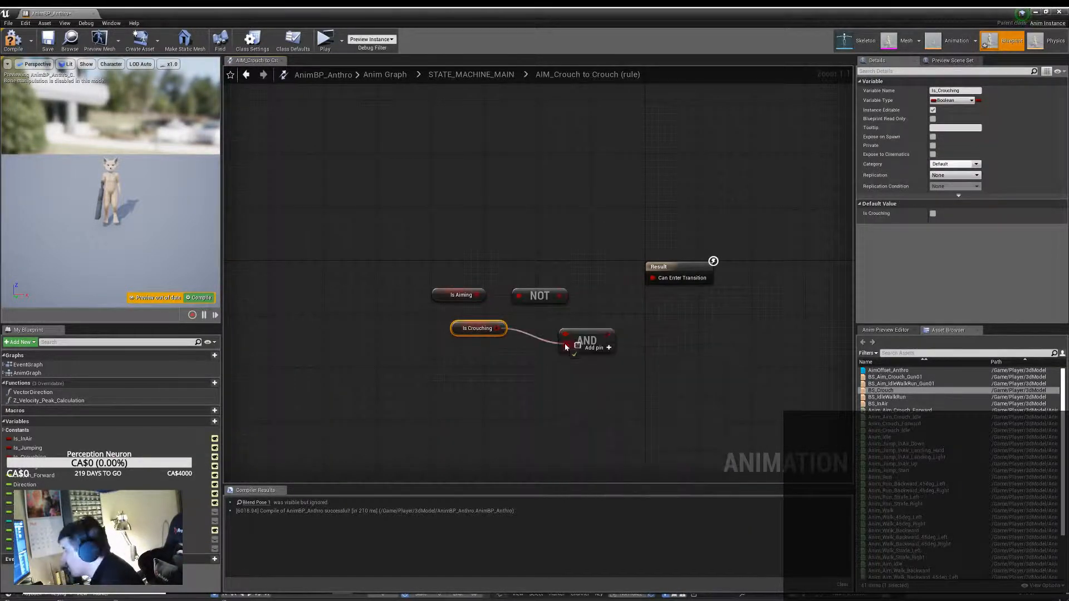
# Arrange the rule's Is_Aiming, NOT, Is_Crouching and AND nodes, connect AND to Can Enter Transition, and return to the state machine.
pyautogui.moveTo(445, 295); pyautogui.dragTo(412, 255)
pyautogui.moveTo(539, 296); pyautogui.dragTo(491, 255)
pyautogui.moveTo(457, 328); pyautogui.dragTo(473, 285)
pyautogui.moveTo(586, 337); pyautogui.dragTo(575, 269)
pyautogui.moveTo(597, 267); pyautogui.dragTo(652, 278)
pyautogui.doubleClick(449, 308)
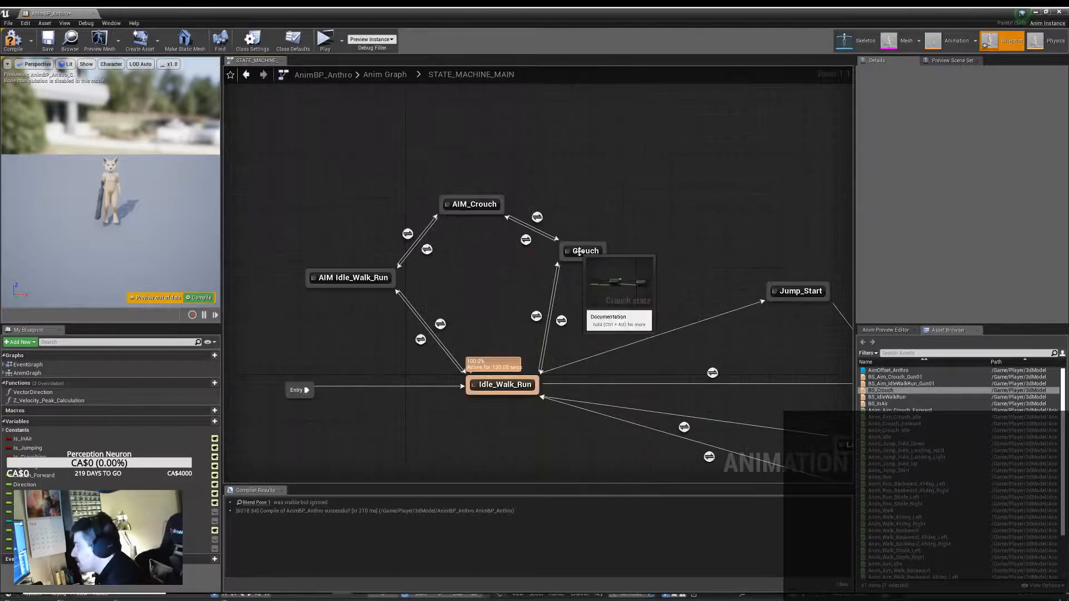
pyautogui.moveTo(550, 230); pyautogui.dragTo(483, 159, button='right')
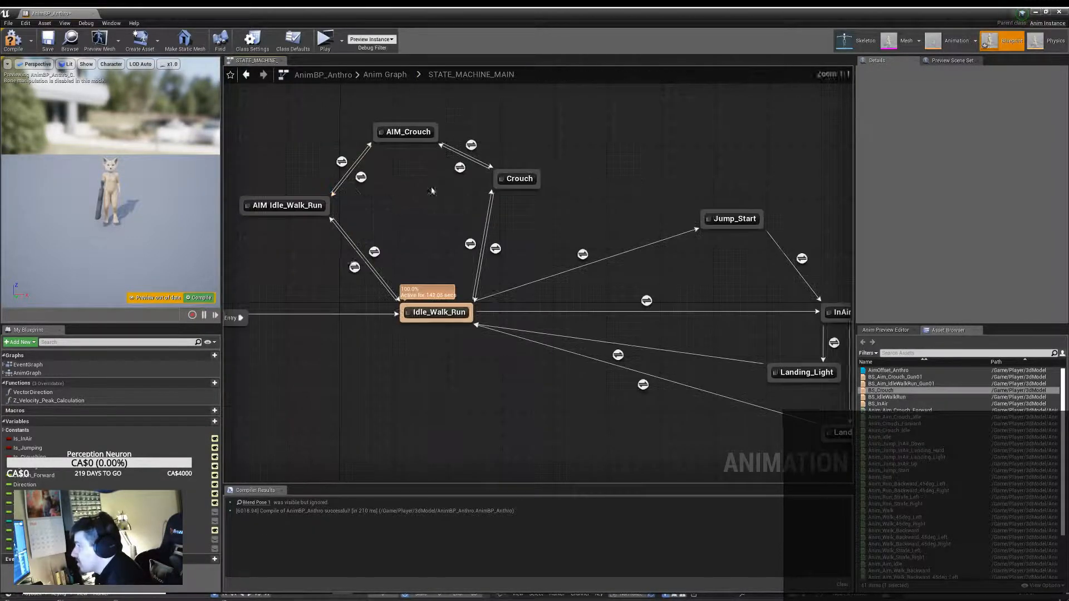
# In the AIM_Crouch to AIM Idle_Walk_Run rule, combine NOT Is_Crouching with Is_Aiming through an AND node feeding Can Enter Transition.
pyautogui.doubleClick(352, 175)
pyautogui.hotkey('ctrl', 'v')
pyautogui.moveTo(464, 302); pyautogui.dragTo(437, 289)
pyautogui.moveTo(28, 466); pyautogui.dragTo(368, 357)
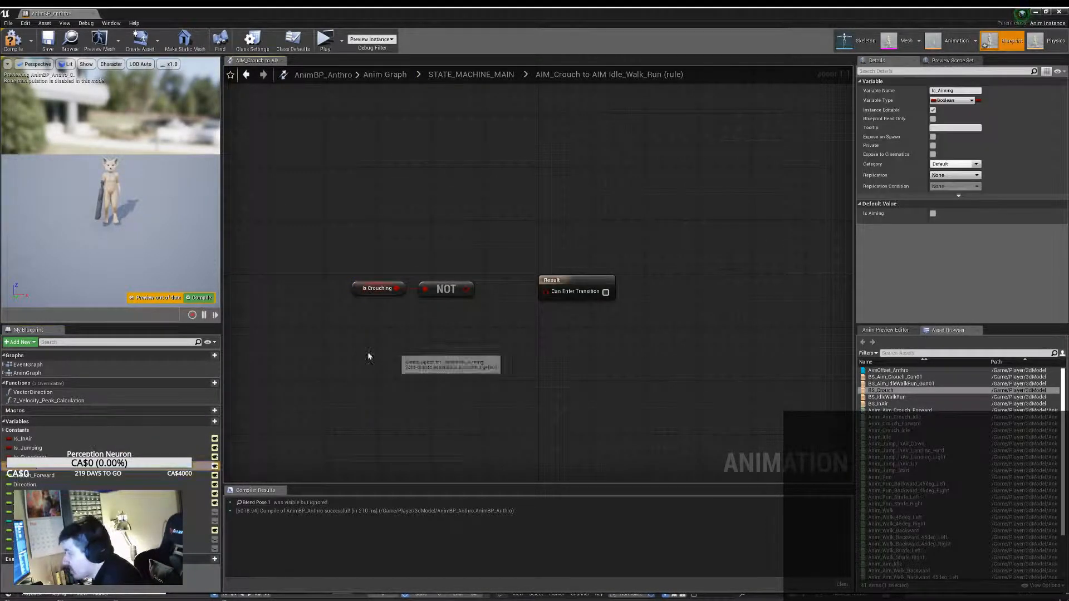
pyautogui.click(490, 326)
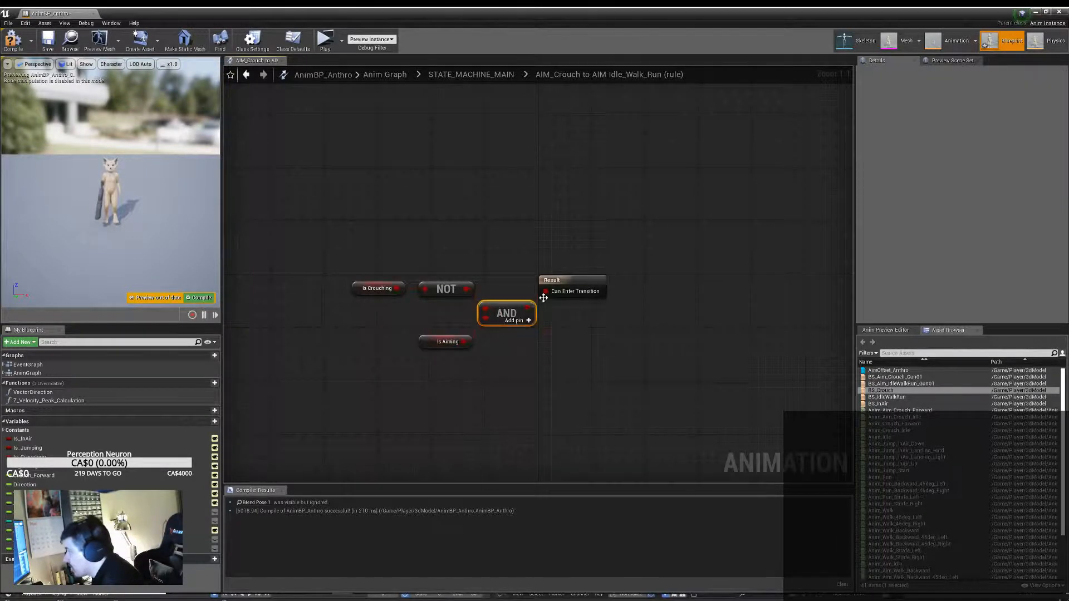
pyautogui.click(471, 74)
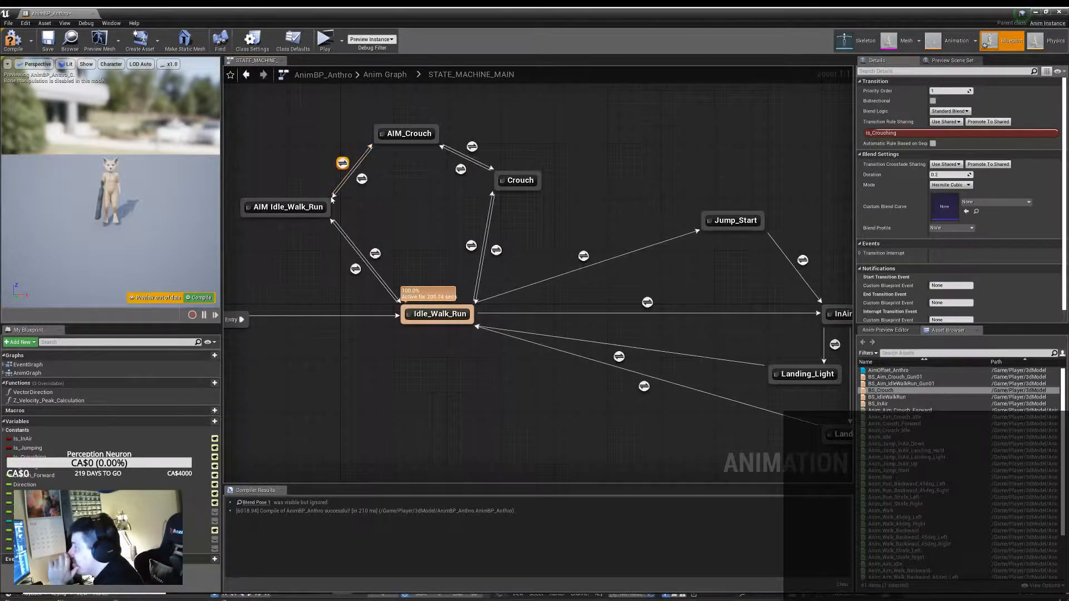
# In the AIM_Crouch to Idle_Walk_Run rule, add Is_Aiming and Is_Crouching getters, negate each with NOT, and combine them with AND.
pyautogui.doubleClick(435, 225)
pyautogui.keyDown('ctrl'); pyautogui.moveTo(28, 466); pyautogui.dragTo(407, 263); pyautogui.keyUp('ctrl')
pyautogui.keyDown('ctrl'); pyautogui.moveTo(29, 457); pyautogui.dragTo(393, 296); pyautogui.keyUp('ctrl')
pyautogui.moveTo(450, 268); pyautogui.dragTo(466, 272)
pyautogui.write('not')
pyautogui.press('Return')
pyautogui.moveTo(438, 301); pyautogui.dragTo(471, 306)
pyautogui.click(439, 320)
pyautogui.write('not')
pyautogui.press('Return')
pyautogui.moveTo(563, 280); pyautogui.dragTo(642, 270)
pyautogui.moveTo(514, 276); pyautogui.dragTo(546, 286)
pyautogui.write('and')
pyautogui.click(471, 74)
# In the opposite Idle_Walk_Run to AIM_Crouch rule, add an Is_Crouching getter, combine it through AND, and return to the state machine.
pyautogui.moveTo(470, 249); pyautogui.dragTo(512, 294, button='right')
pyautogui.doubleClick(452, 271)
pyautogui.keyDown('ctrl'); pyautogui.moveTo(29, 457); pyautogui.dragTo(384, 313); pyautogui.keyUp('ctrl')
pyautogui.moveTo(439, 291); pyautogui.dragTo(488, 308)
pyautogui.write('and')
pyautogui.press('Return')
pyautogui.click(471, 74)
# Replace BS_Crouch with BS_Aim_Crouch_Gun01 in the AIM_Crouch state, play-testing the character's movement before and after the change.
pyautogui.scroll(-3, 481, 226)
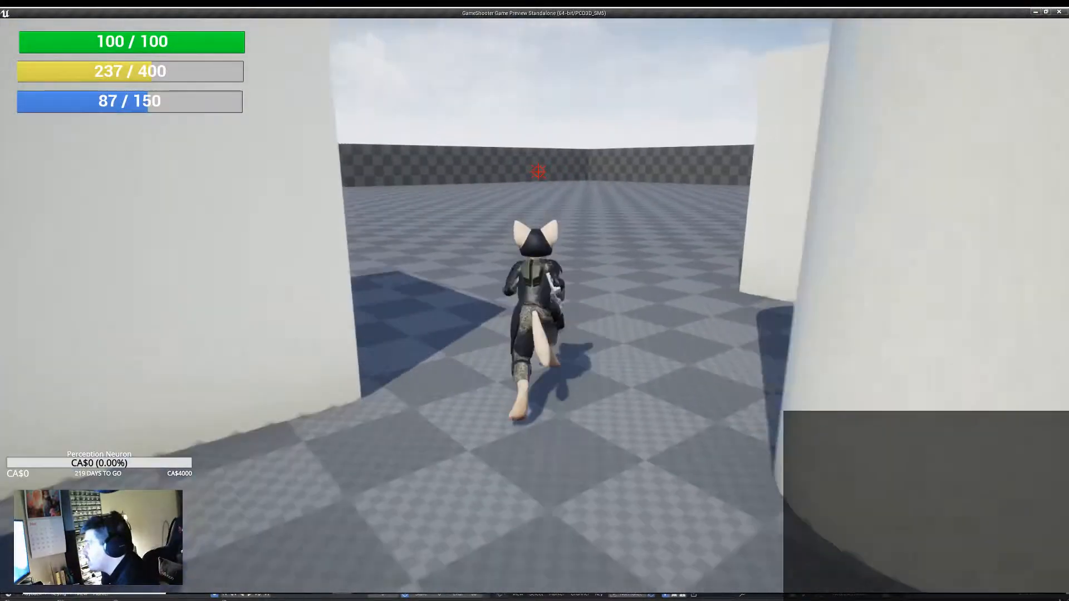
pyautogui.press('w')
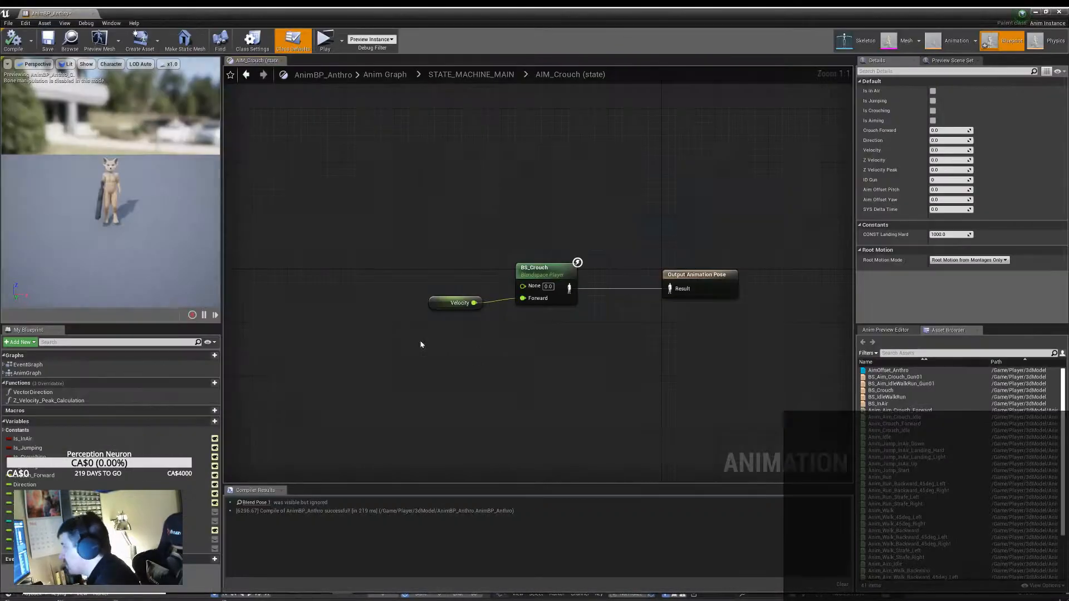
pyautogui.press('Delete')
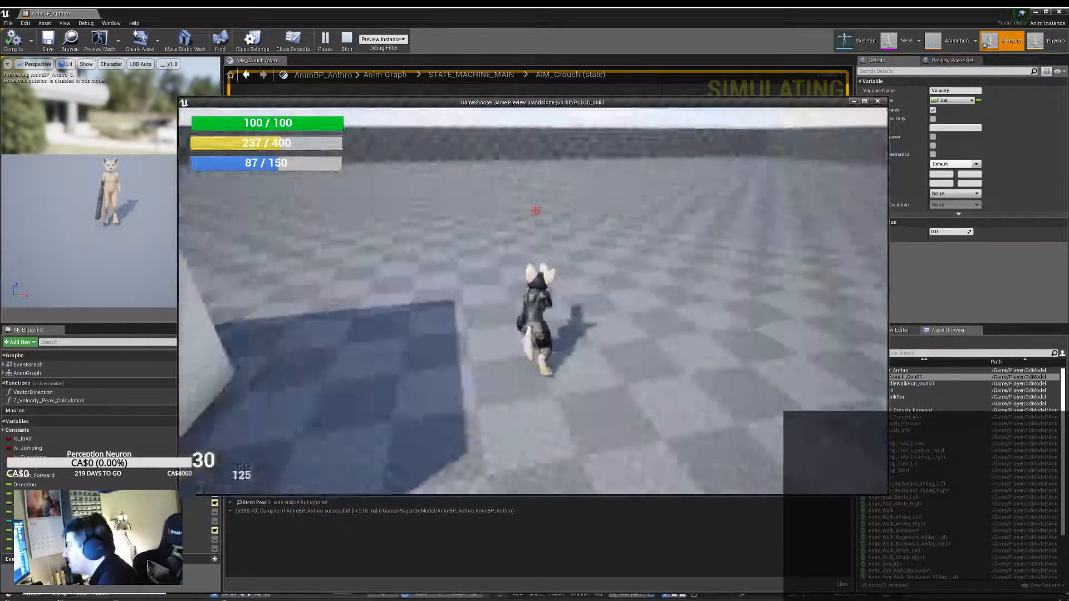
pyautogui.press('w')
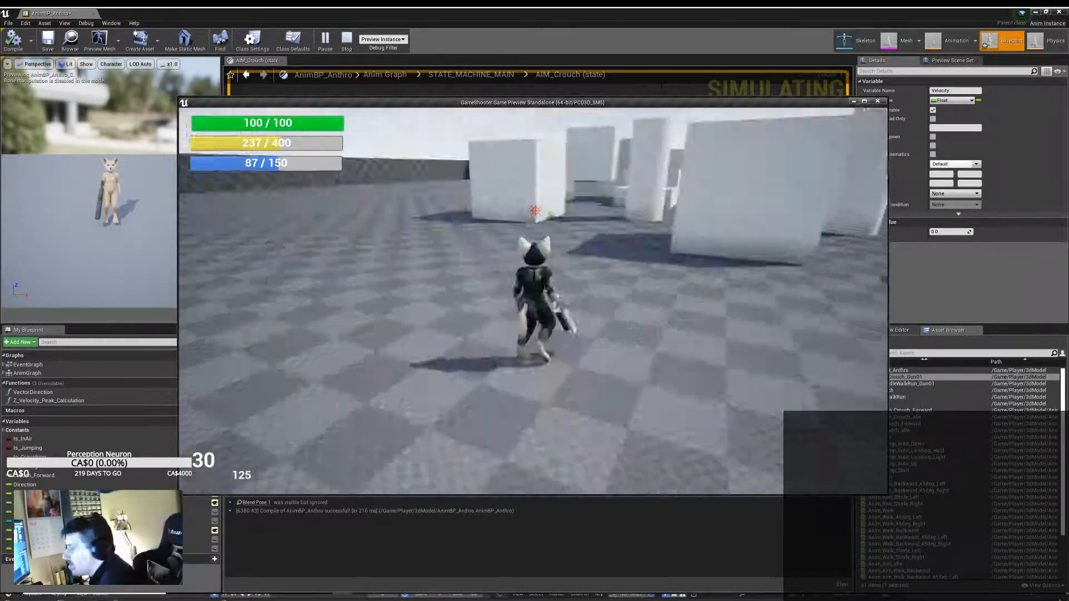
pyautogui.press('Escape')
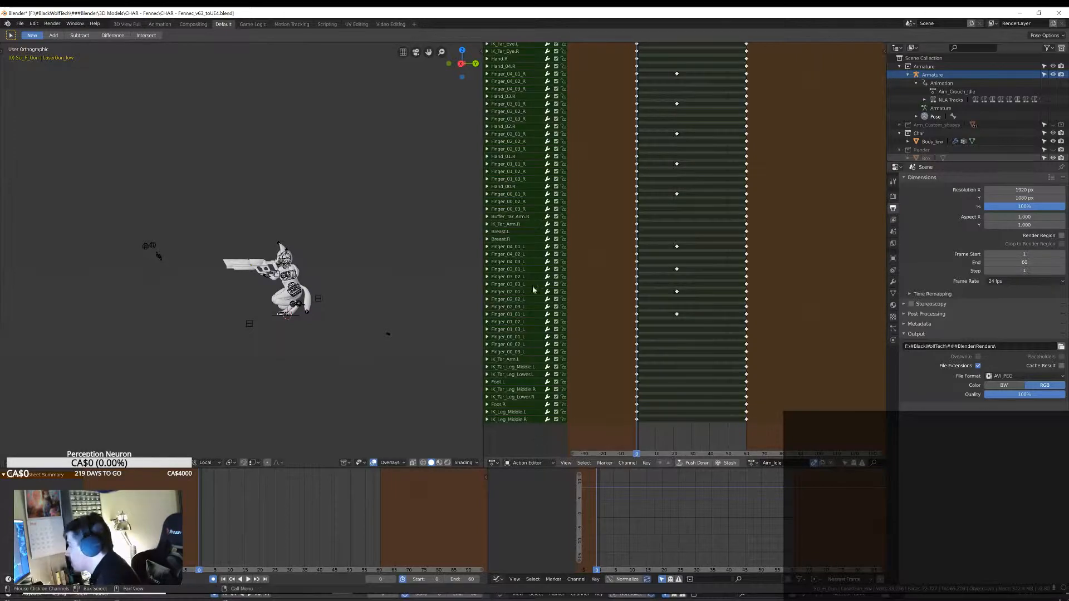
# Try inserting AimOffset_Anthro between BS_Aim_Crouch_Gun01 and the output pose, driven by Aim Offset Yaw and Pitch, and compile the blueprint.
pyautogui.click(341, 565)
pyautogui.doubleClick(288, 470)
pyautogui.moveTo(889, 370); pyautogui.dragTo(559, 274)
pyautogui.moveTo(465, 293); pyautogui.dragTo(565, 299)
pyautogui.moveTo(614, 299); pyautogui.dragTo(705, 286)
pyautogui.click(557, 426)
pyautogui.moveTo(506, 382); pyautogui.dragTo(566, 325)
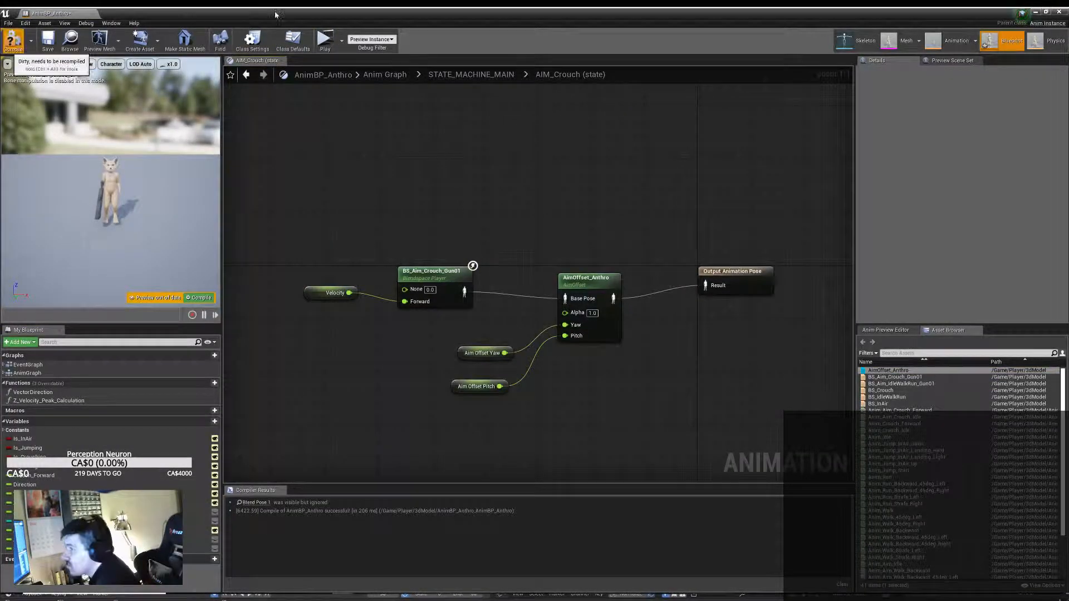
pyautogui.click(13, 40)
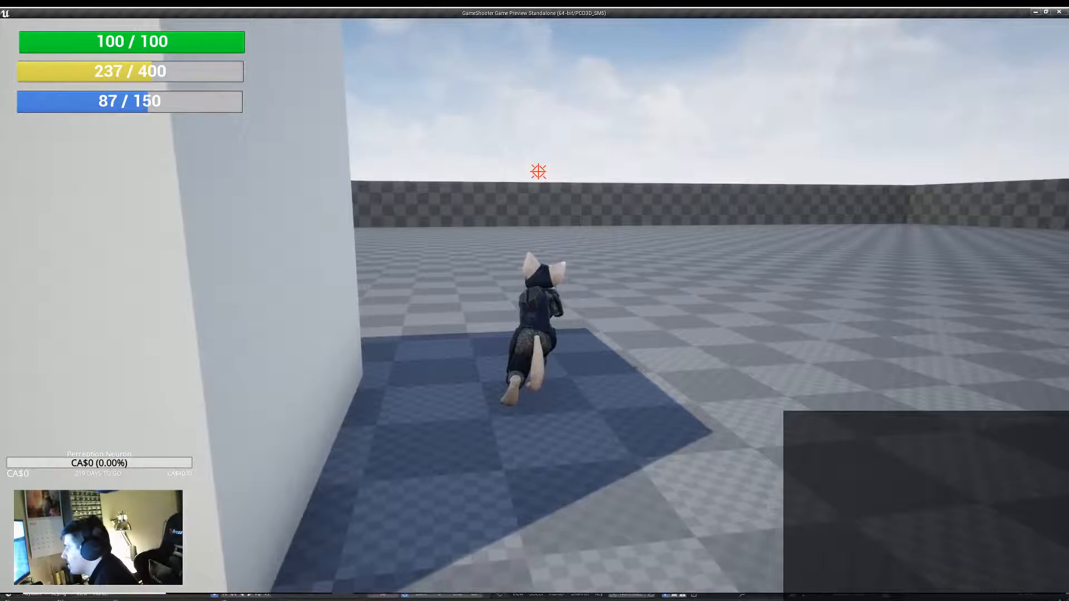
# Play-test standing and crouched aiming in several directions around the arena, and end the play session.
pyautogui.press('w')
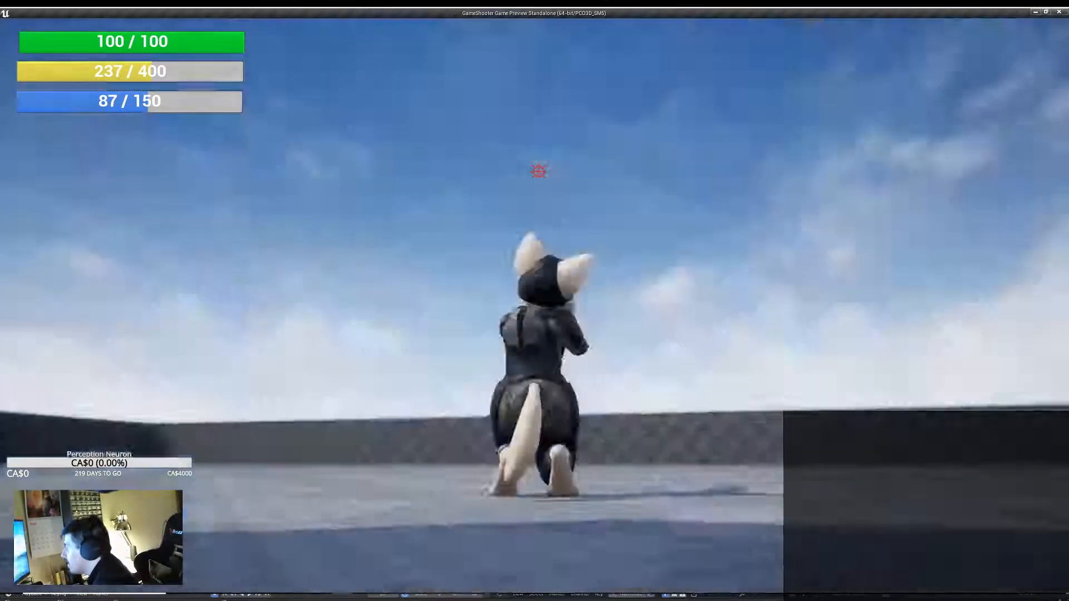
pyautogui.press('d')
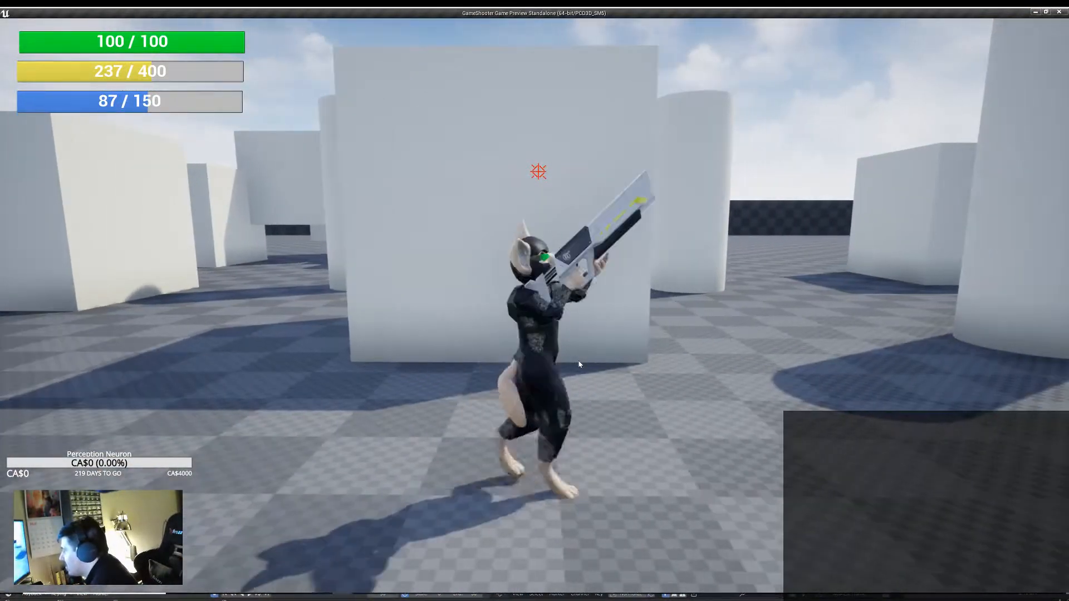
pyautogui.press('s')
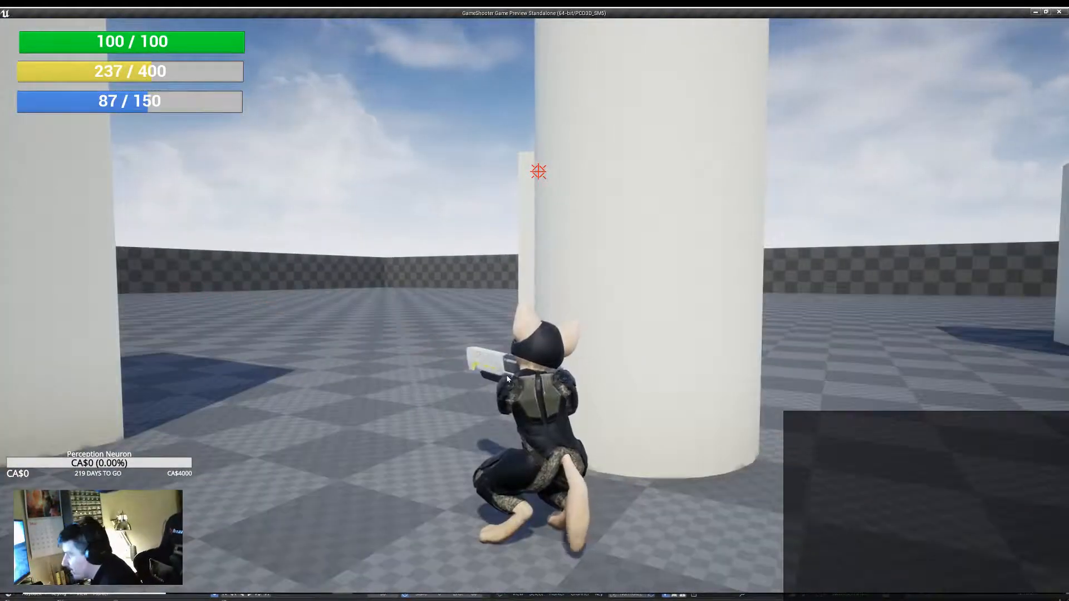
pyautogui.press('w')
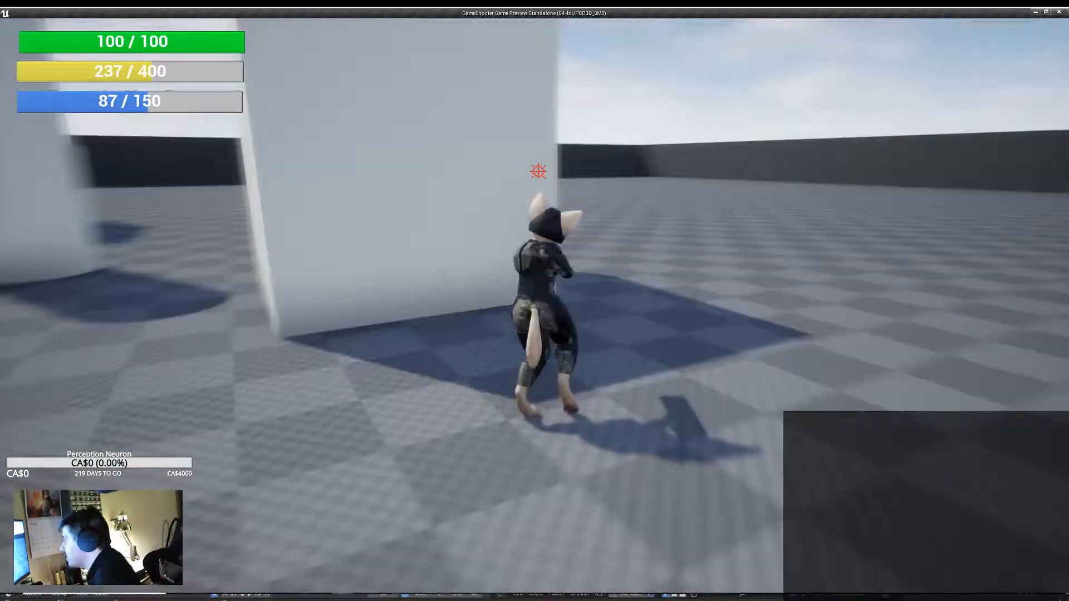
pyautogui.press('w')
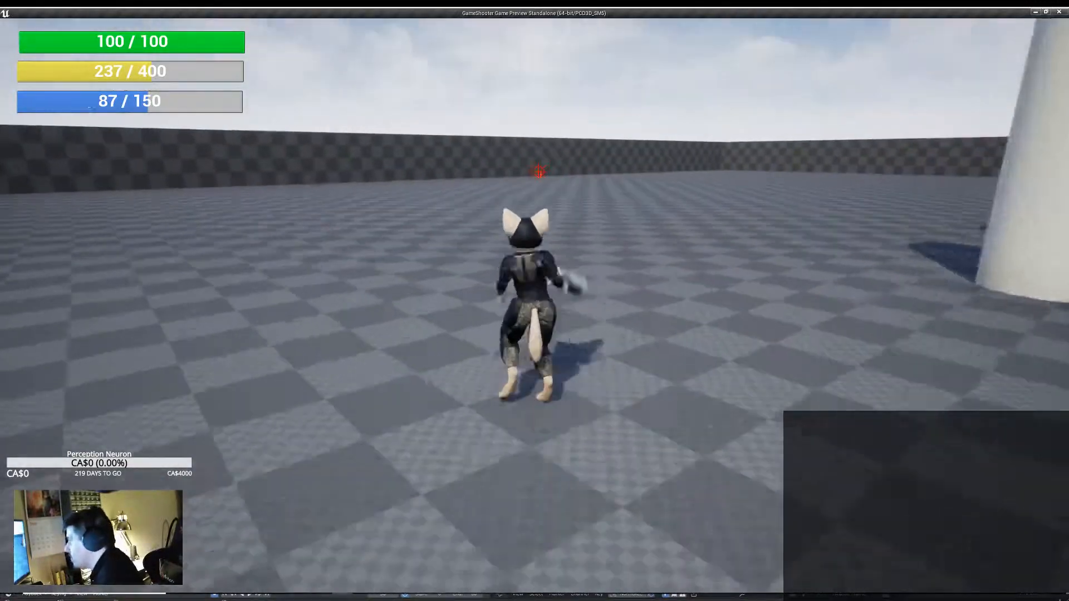
pyautogui.press('Escape')
# Switch to Blender and review the armature's different actions in the Action Editor, viewing the posed character from another angle.
pyautogui.moveTo(537, 338); pyautogui.dragTo(494, 290, button='right')
pyautogui.scroll(3, 494, 289)
pyautogui.hotkey('alt', 'Tab')
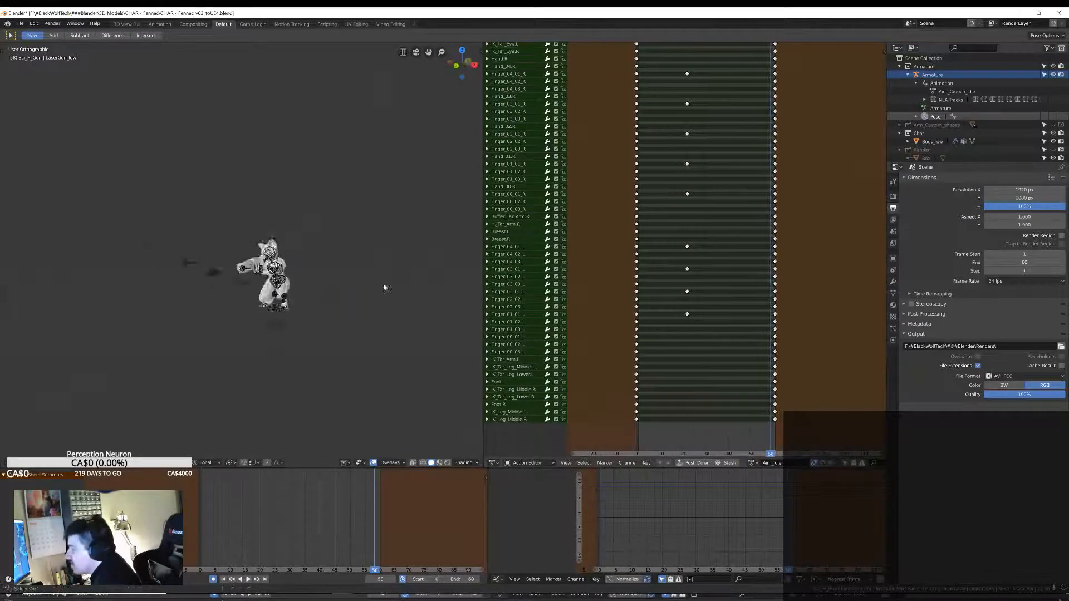
pyautogui.click(754, 463)
pyautogui.click(774, 493)
pyautogui.click(754, 463)
pyautogui.click(774, 492)
pyautogui.click(754, 463)
pyautogui.click(771, 501)
pyautogui.click(754, 463)
pyautogui.click(772, 499)
pyautogui.moveTo(116, 293); pyautogui.dragTo(232, 293, button='middle')
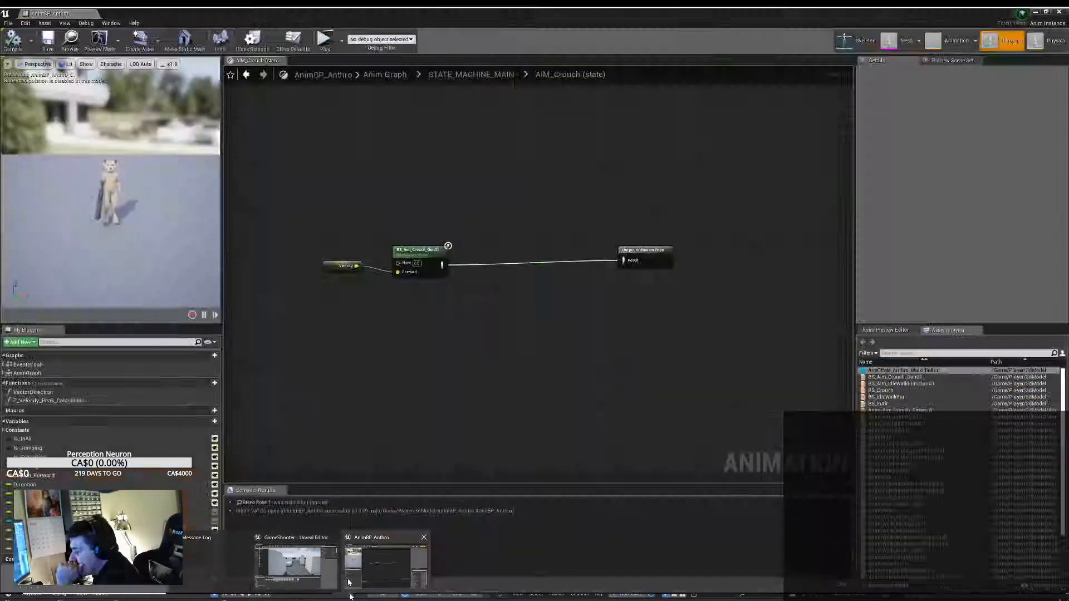
# Switch to the Unreal editor and create an Aim Offset for Skeleton_Anthro in the 3dModel folder, named AimOffset_Anthro_Crouch.
pyautogui.click(351, 579)
pyautogui.click(296, 579)
pyautogui.rightClick(296, 523)
pyautogui.moveTo(357, 407)
pyautogui.click(429, 413)
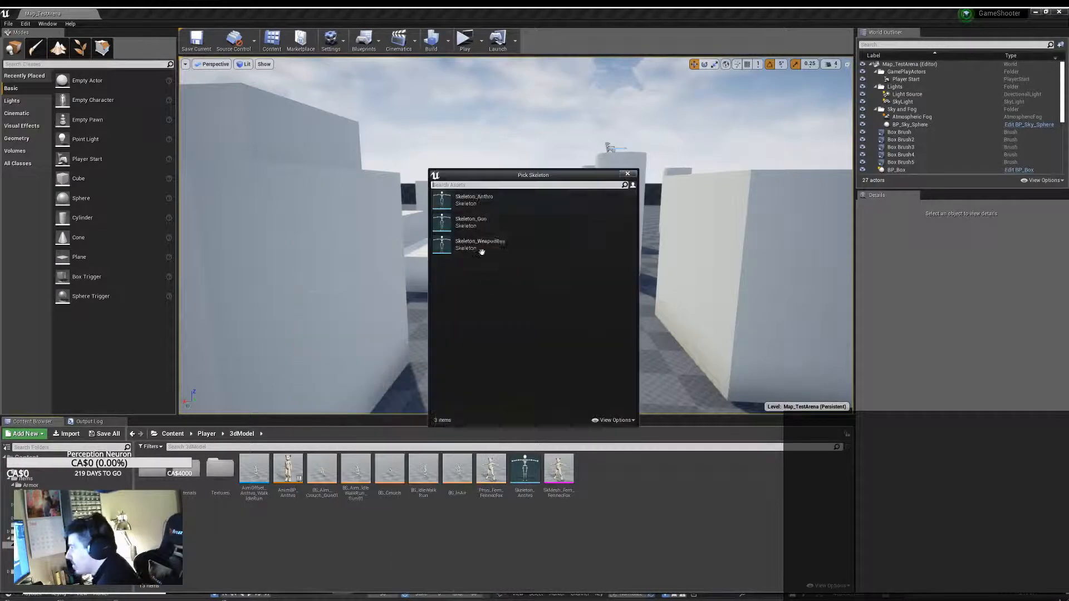
pyautogui.click(481, 201)
pyautogui.write('Aim')
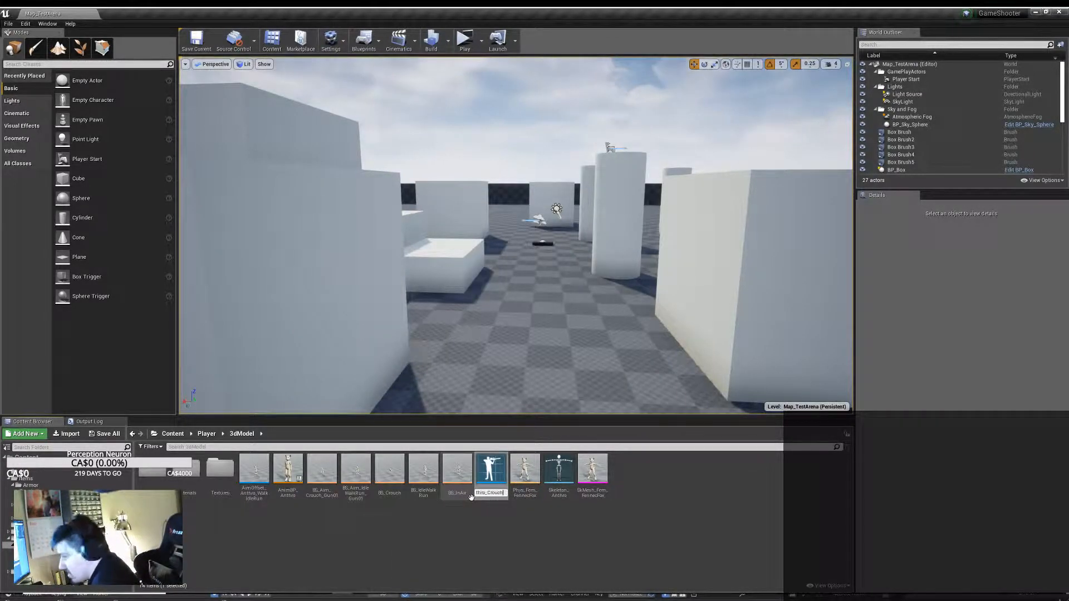
pyautogui.press('Return')
# Open AimOffset_Anthro_Crouch and name its horizontal axis Velocity.
pyautogui.doubleClick(254, 471)
pyautogui.moveTo(891, 463); pyautogui.dragTo(563, 510)
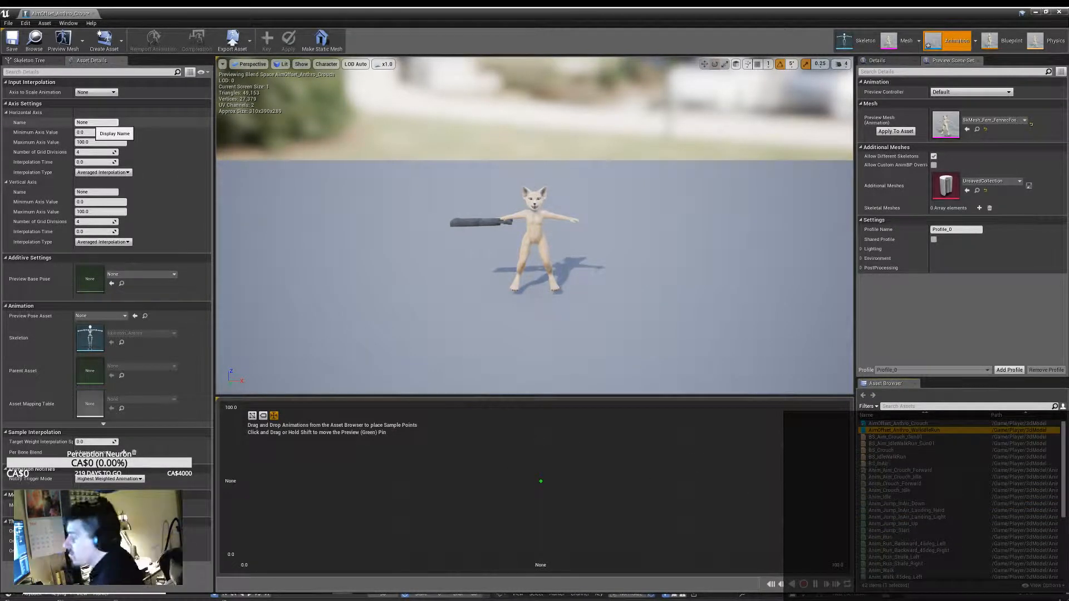
pyautogui.write('Velocity')
pyautogui.press('Return')
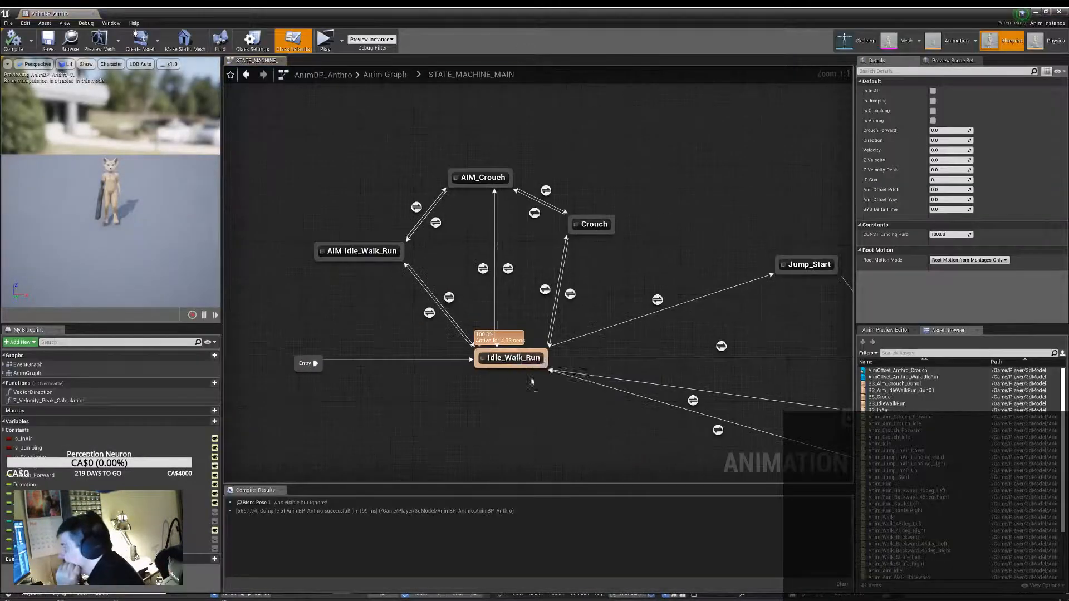
# Open the AIM Idle_Walk_Run state and try adding a Blend node below the AimOffset_Anthro_WalkIdleRun node.
pyautogui.doubleClick(508, 358)
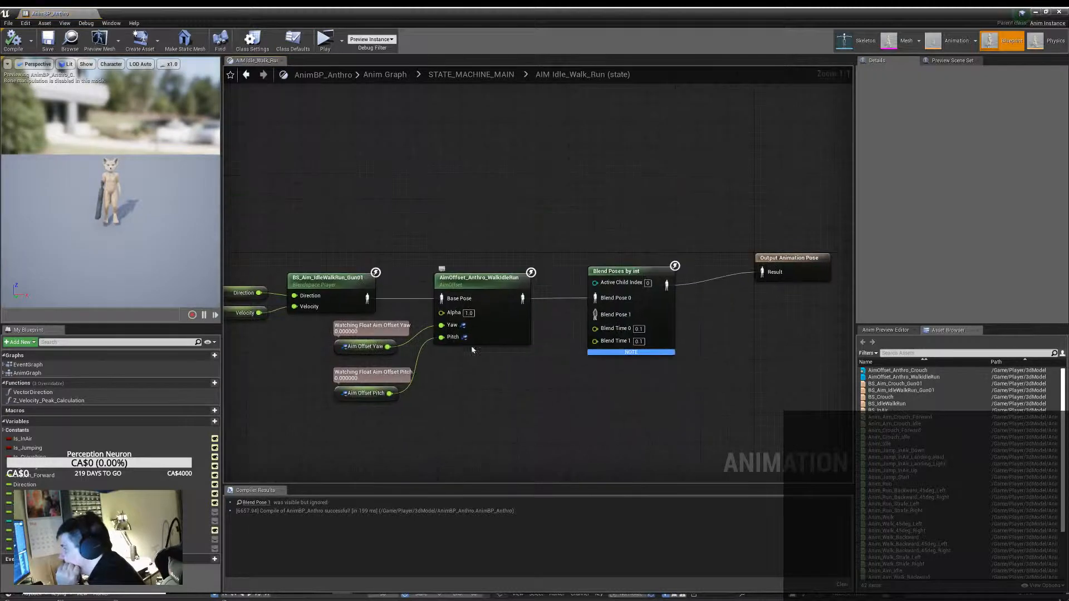
pyautogui.moveTo(484, 407); pyautogui.dragTo(543, 350, button='right')
pyautogui.rightClick(519, 379)
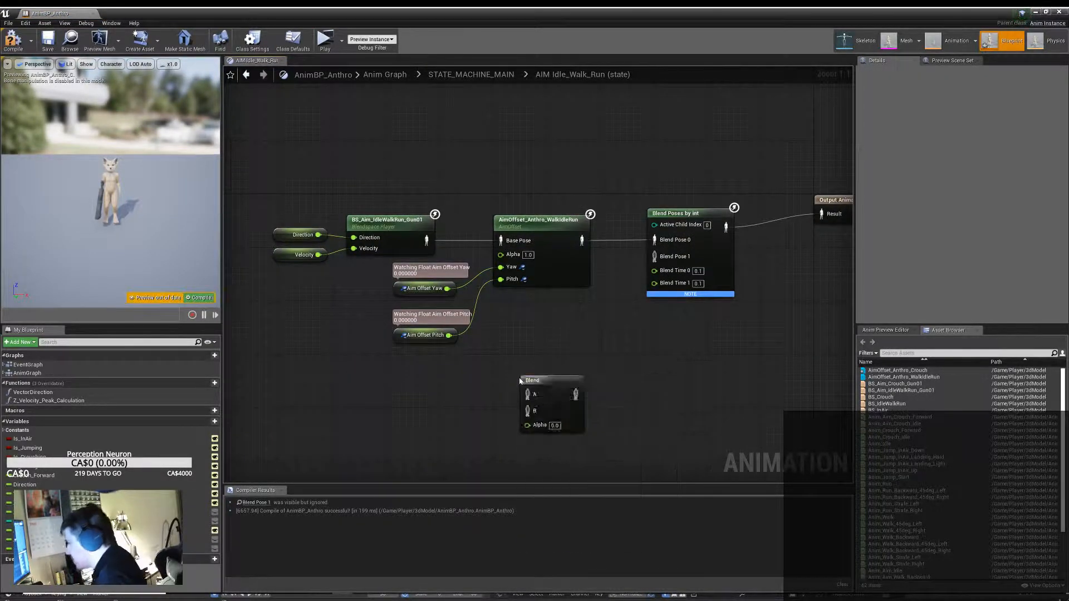
pyautogui.moveTo(537, 381); pyautogui.dragTo(543, 333)
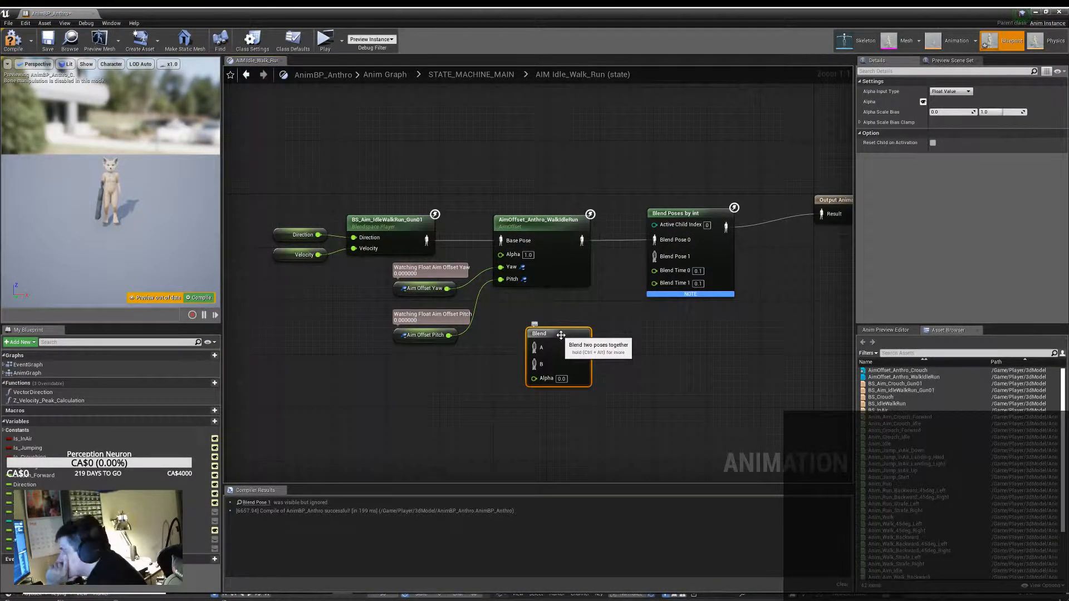
# Stop watching the Aim Offset Yaw and Aim Offset Pitch values, and delete the unconnected Blend node.
pyautogui.click(391, 228)
pyautogui.rightClick(408, 290)
pyautogui.click(431, 346)
pyautogui.rightClick(406, 338)
pyautogui.click(431, 393)
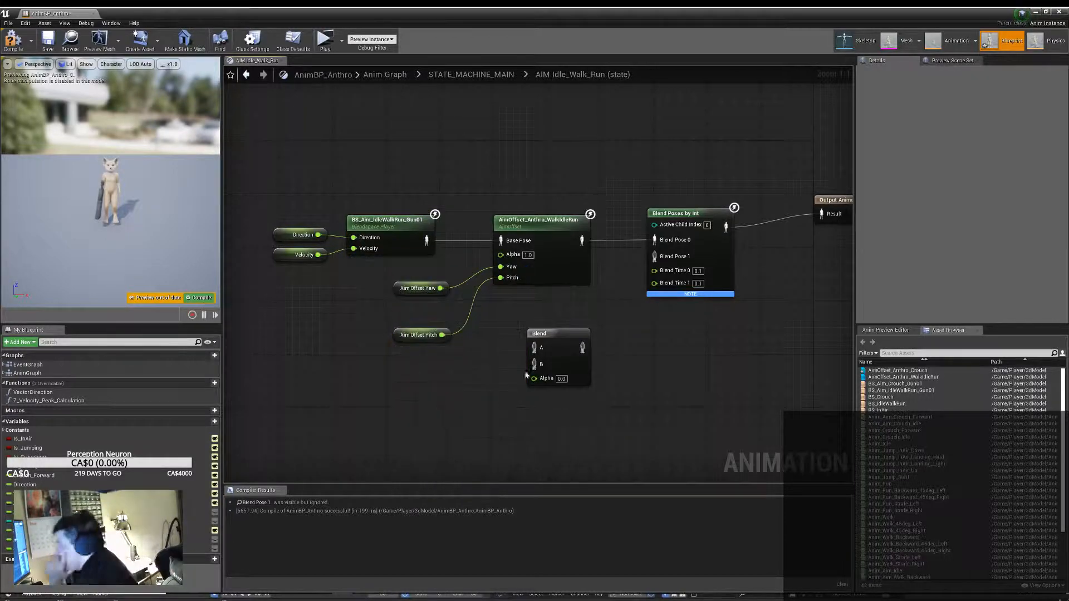
pyautogui.moveTo(564, 339); pyautogui.dragTo(564, 347)
pyautogui.press('Delete')
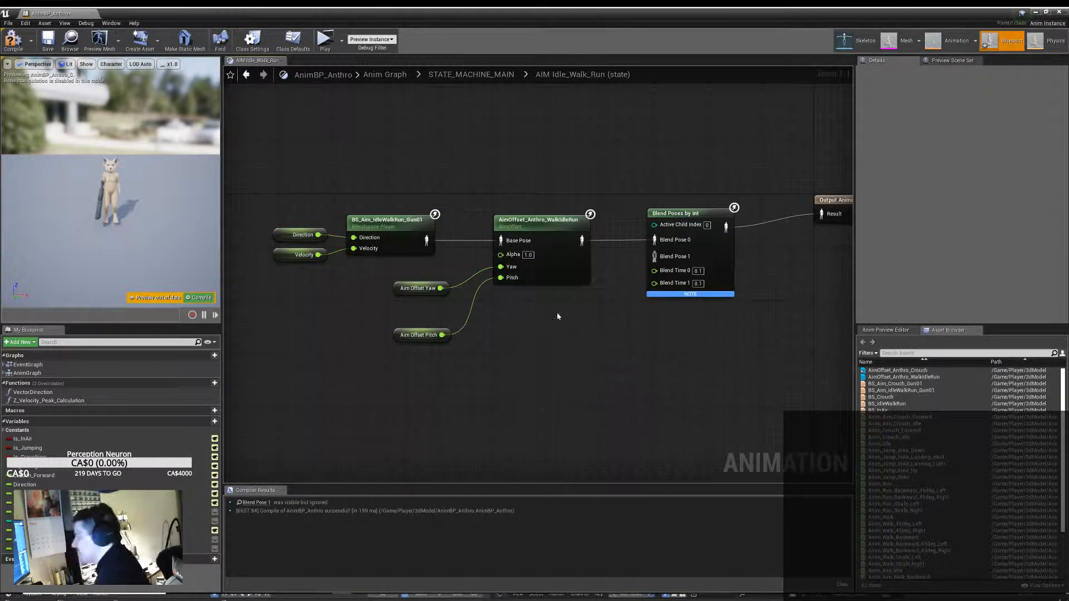
# Play-test running, crouching and crouched aiming on the arena floor.
pyautogui.scroll(-2, 579, 363)
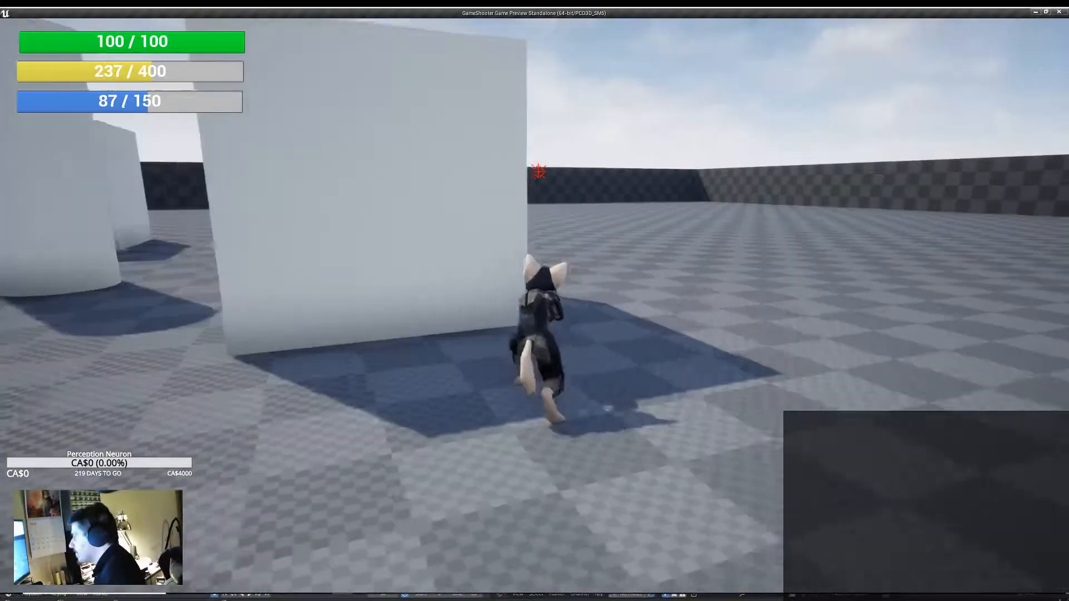
pyautogui.press('w')
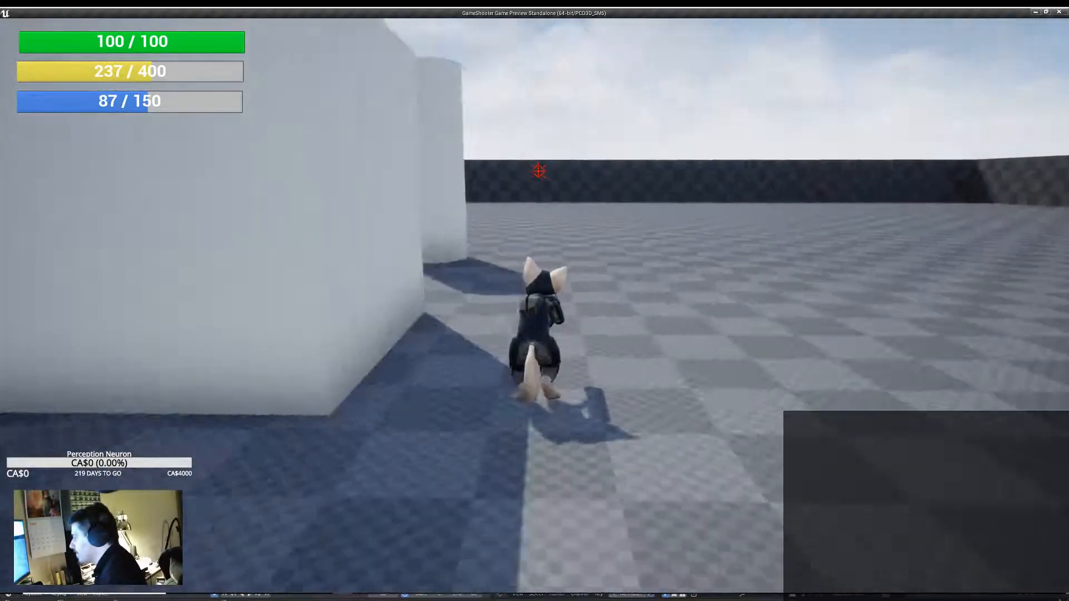
pyautogui.press('w')
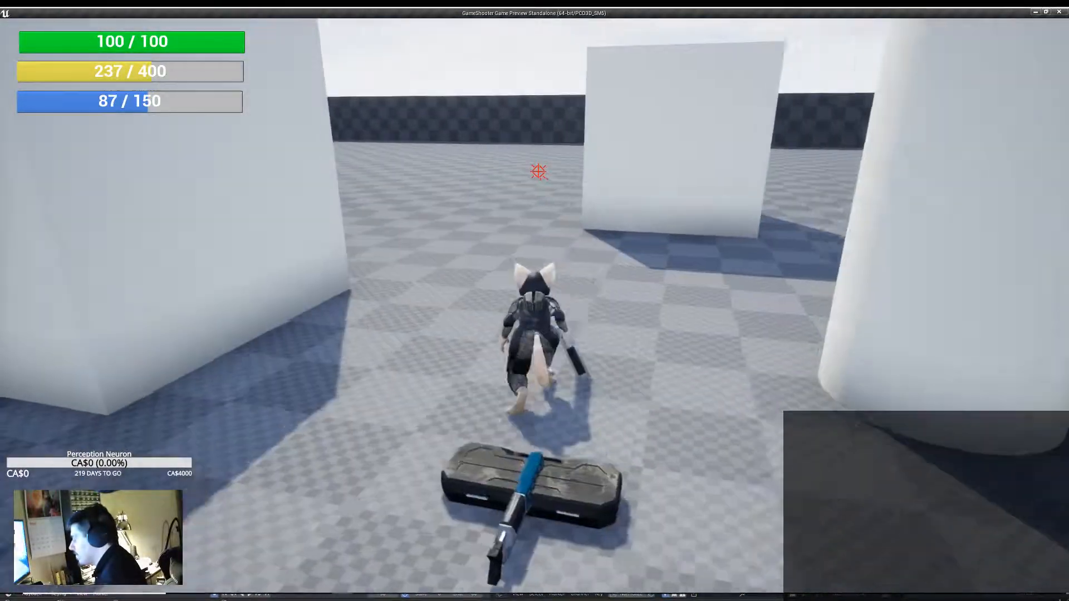
pyautogui.click(538, 172)
pyautogui.press('w')
pyautogui.press('w')
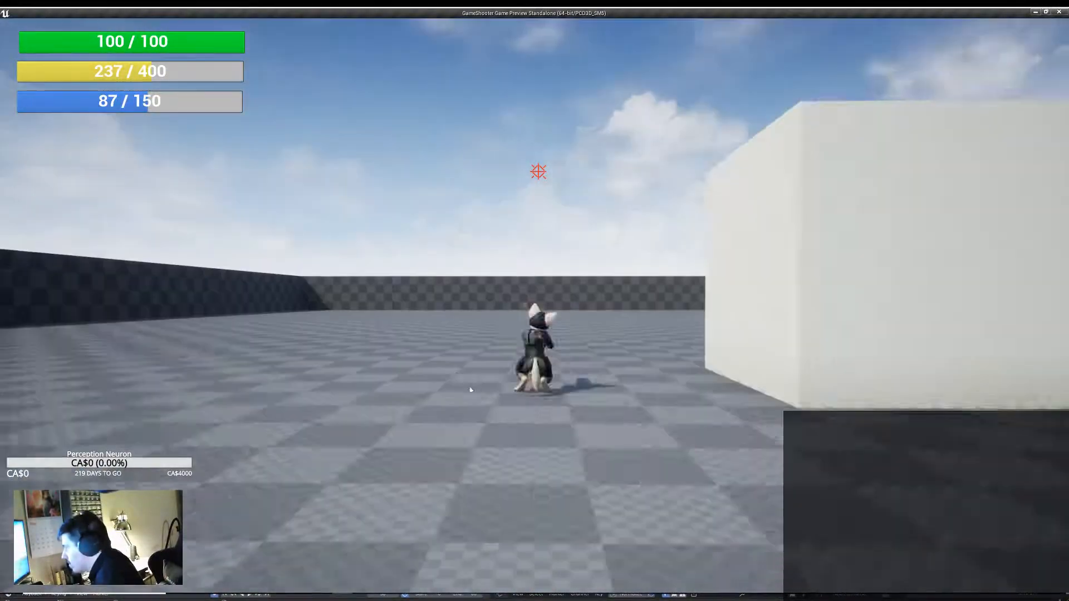
# Play-test running and jumping across the arena's stacked blocks, and end the play session.
pyautogui.press('w')
pyautogui.press('w')
pyautogui.press('space')
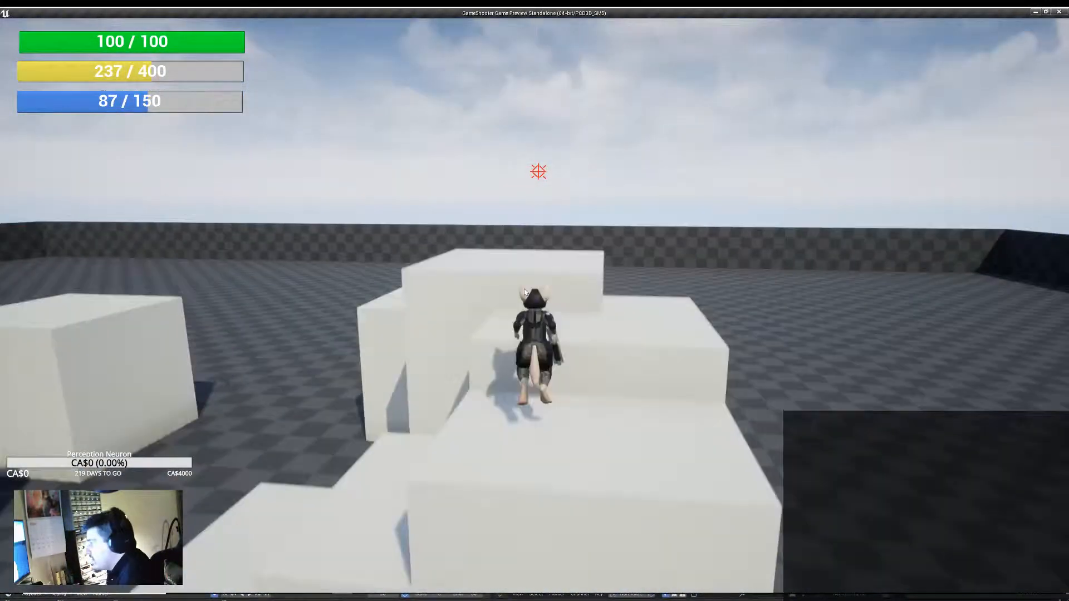
pyautogui.press('s')
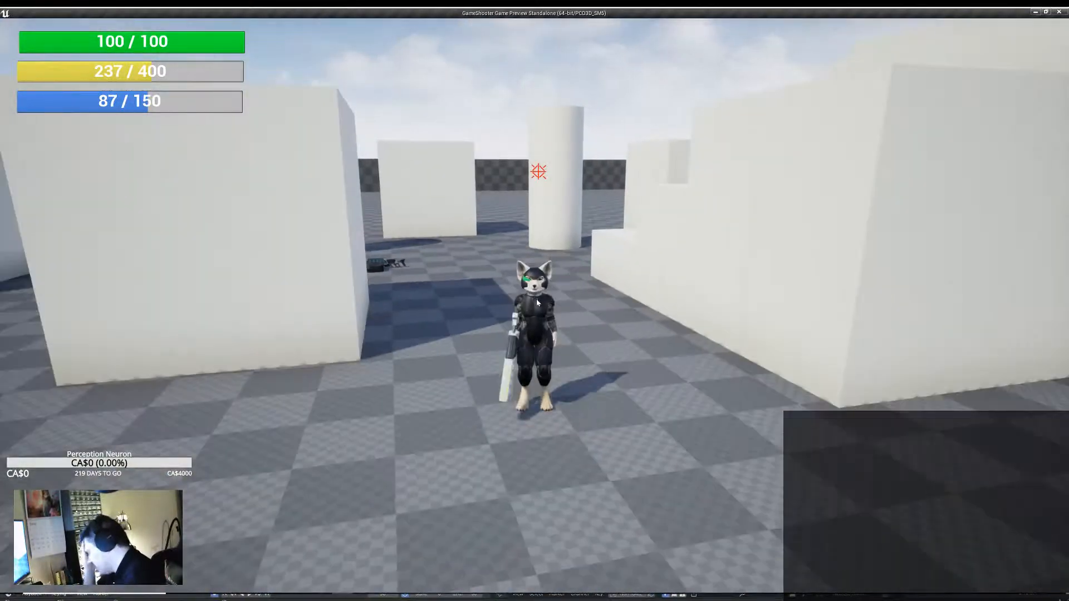
pyautogui.press('w')
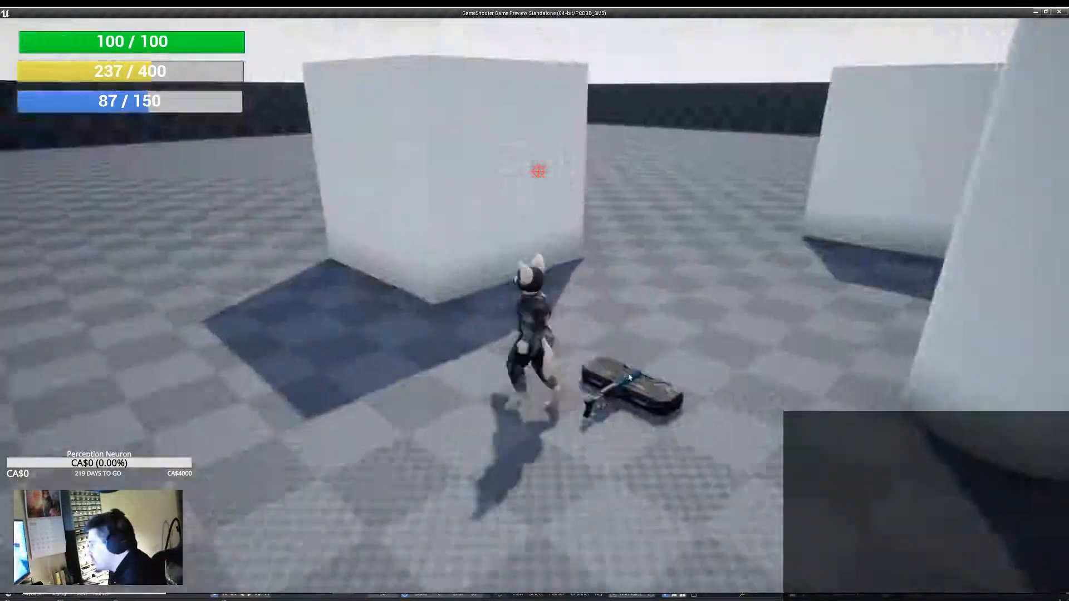
pyautogui.press('w')
pyautogui.press('space')
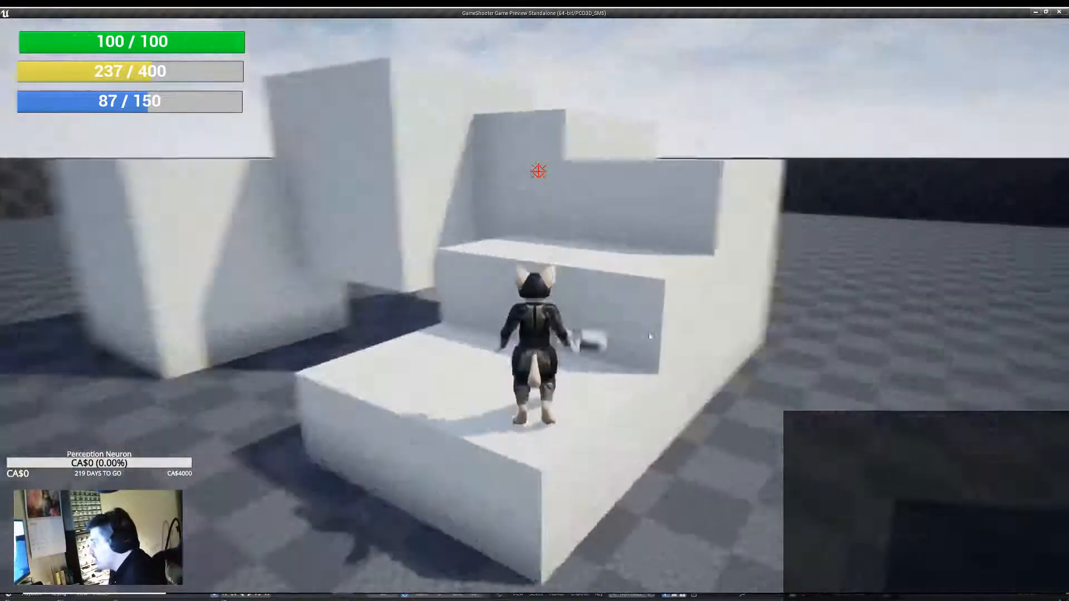
pyautogui.press('w')
pyautogui.press('space')
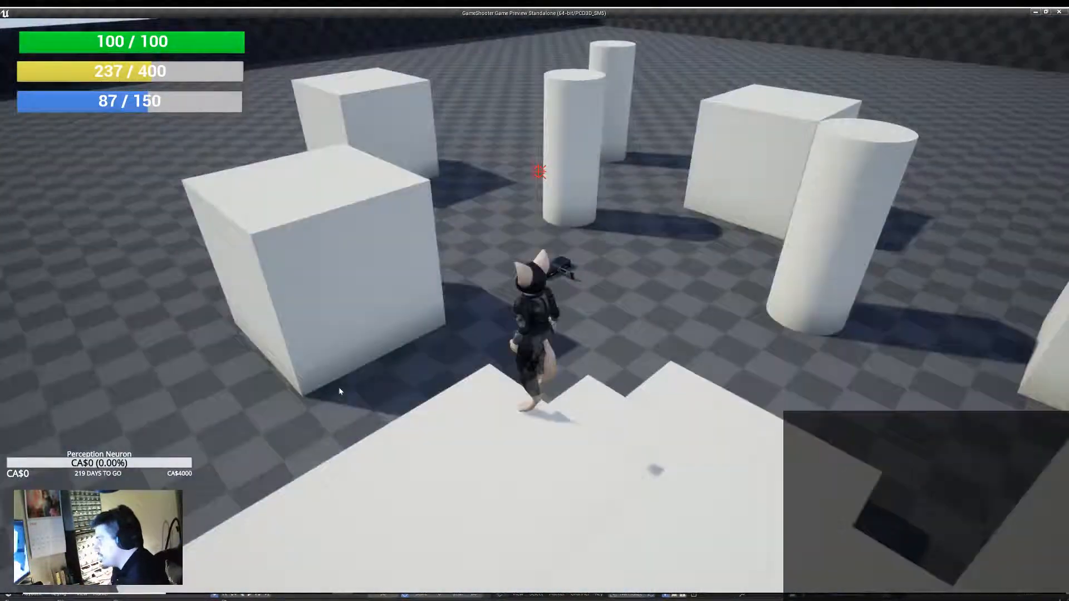
pyautogui.press('w')
pyautogui.press('e')
pyautogui.press('space')
pyautogui.press('w')
pyautogui.press('Escape')
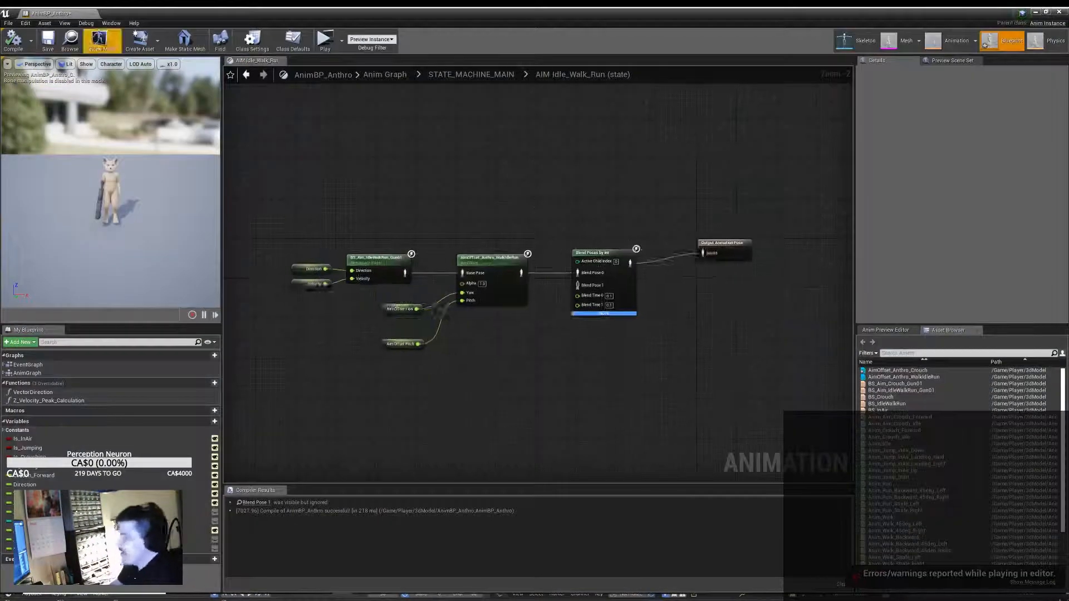
pyautogui.moveTo(445, 367); pyautogui.dragTo(461, 355, button='right')
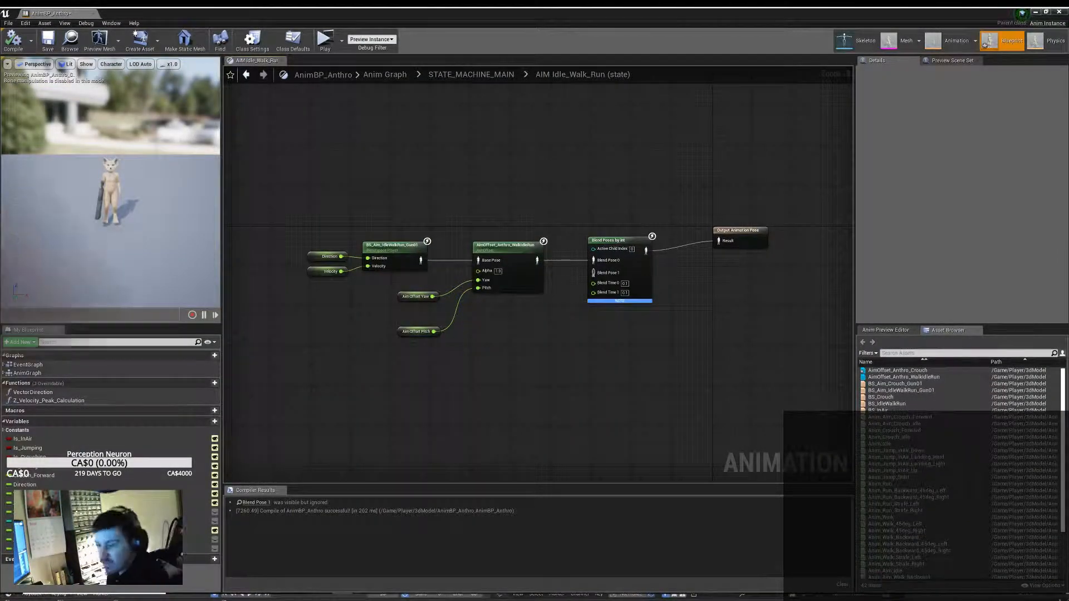